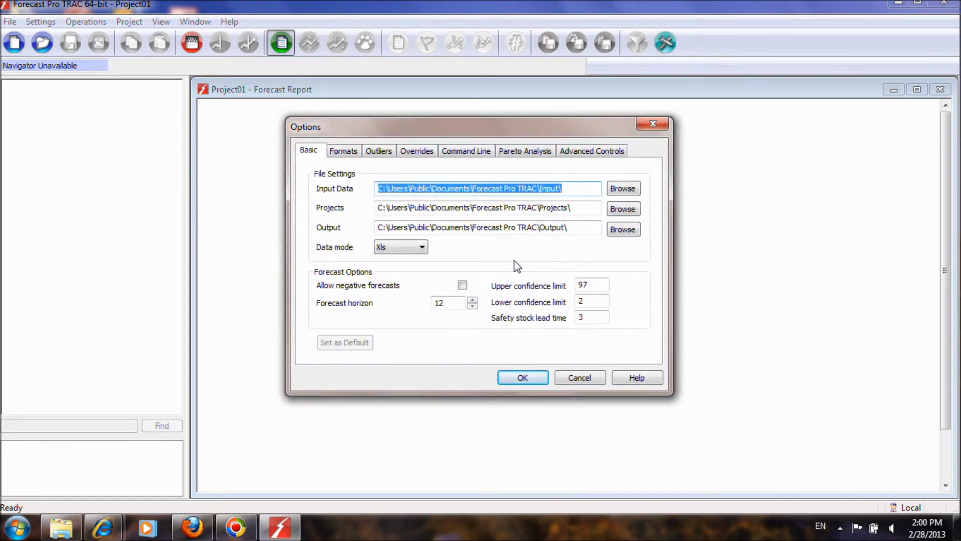
# Check the available data modes in the options, keep Xls, and accept the settings.
pyautogui.click(421, 248)
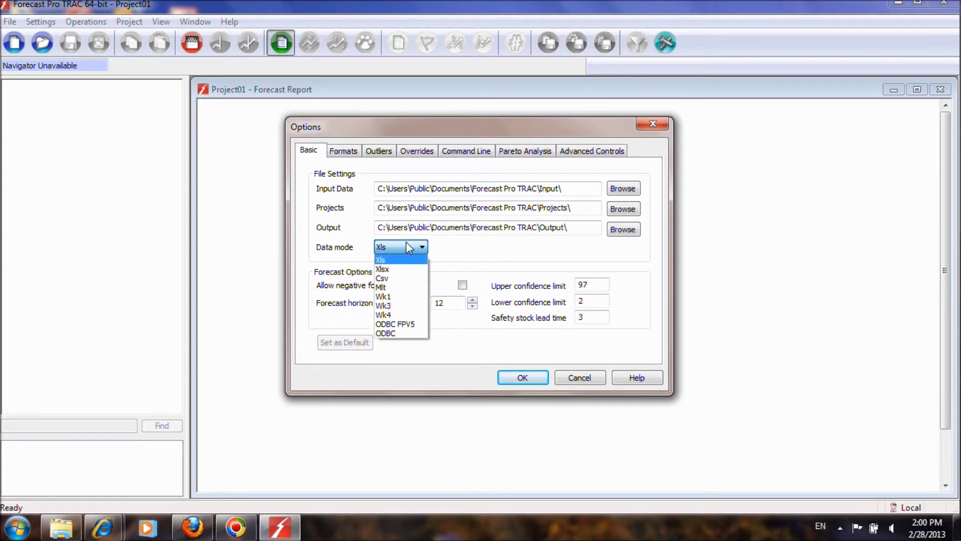
pyautogui.click(456, 243)
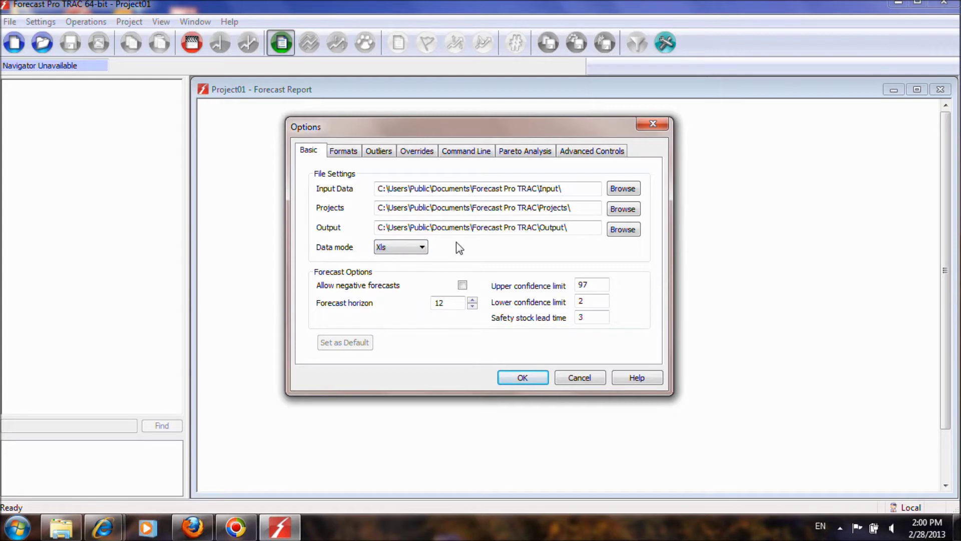
pyautogui.click(511, 378)
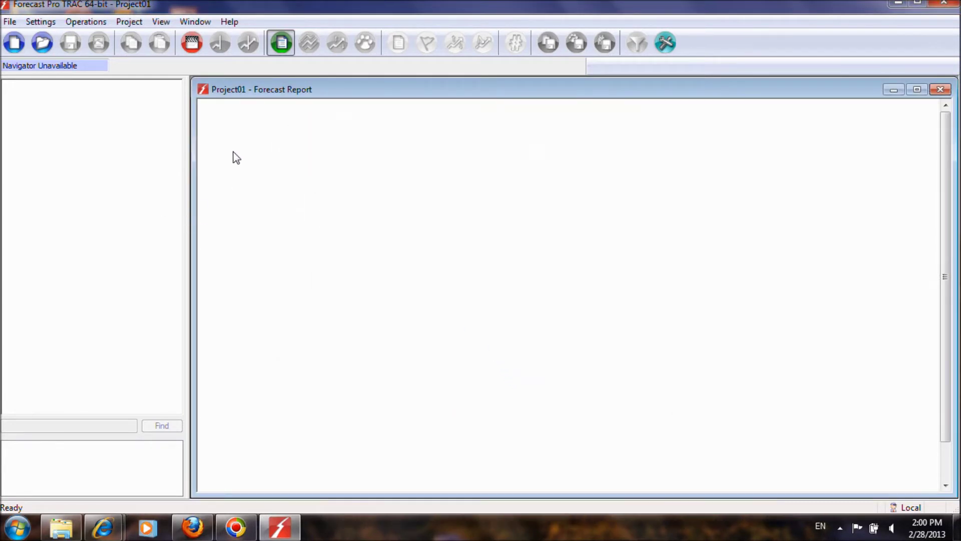
# Define the forecast script with the Auto Parts.xls input file and read in its data.
pyautogui.click(192, 43)
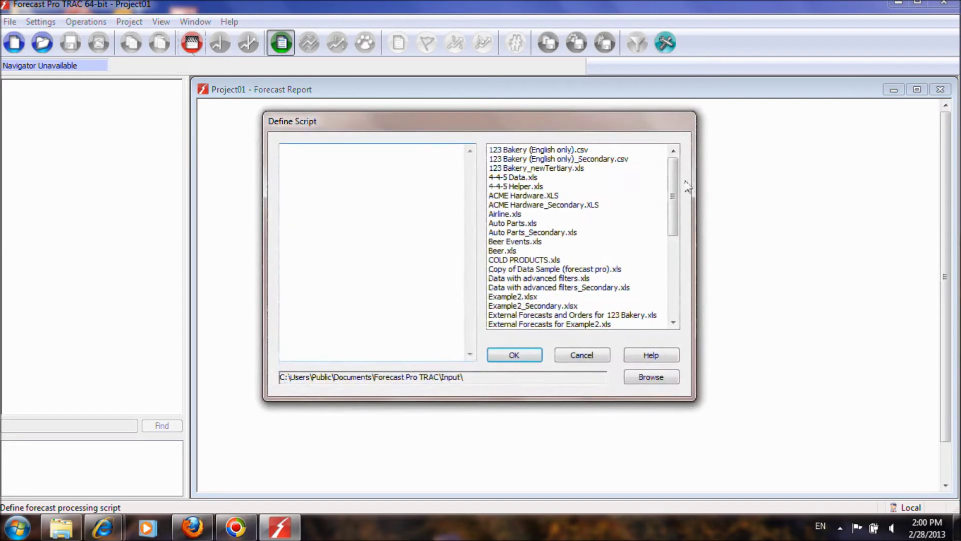
pyautogui.moveTo(677, 179); pyautogui.dragTo(676, 159)
pyautogui.doubleClick(529, 223)
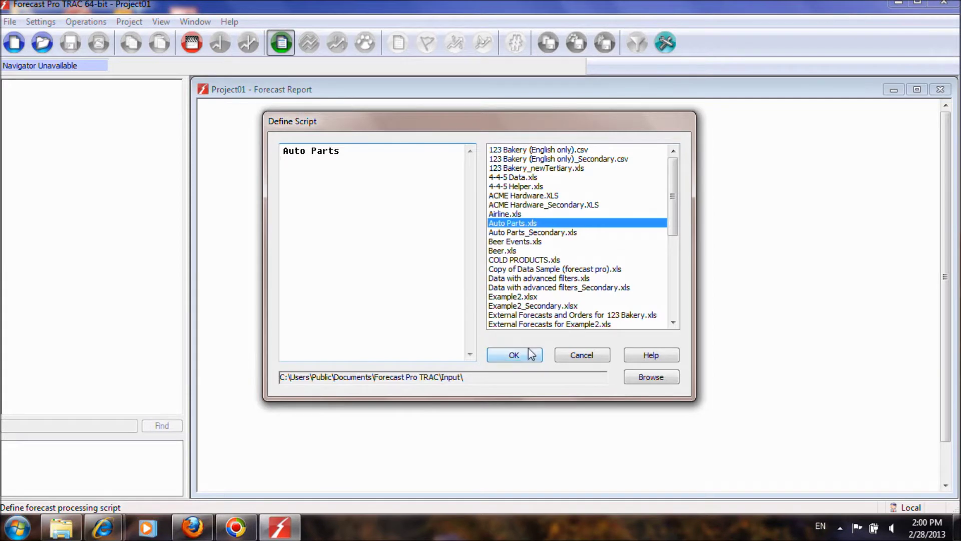
pyautogui.click(504, 356)
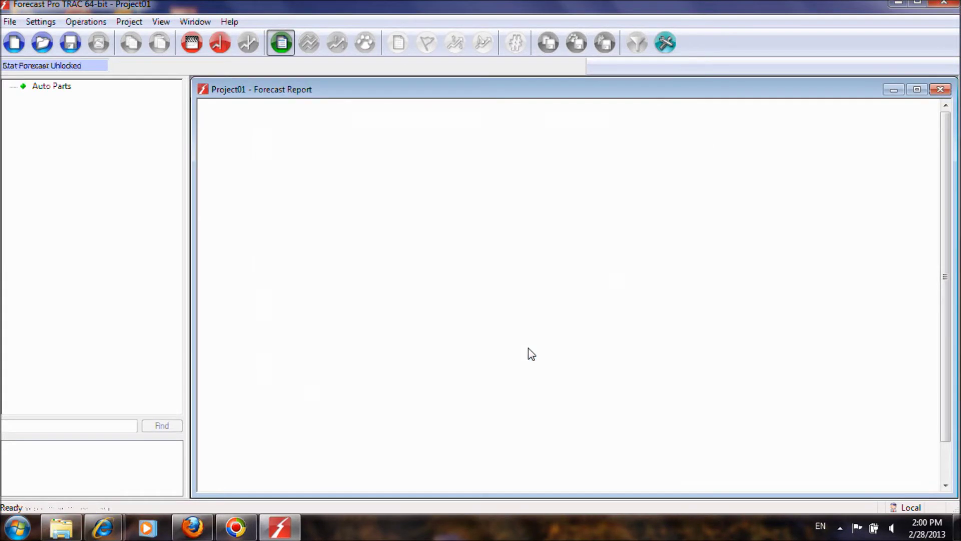
pyautogui.click(218, 51)
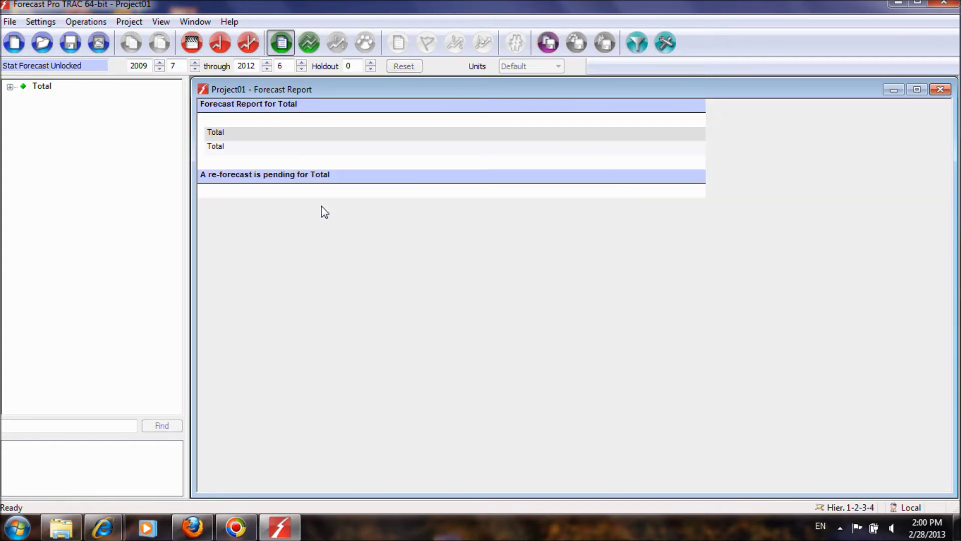
# Generate the forecasts for the loaded data and display the graph alongside the forecast report.
pyautogui.click(248, 41)
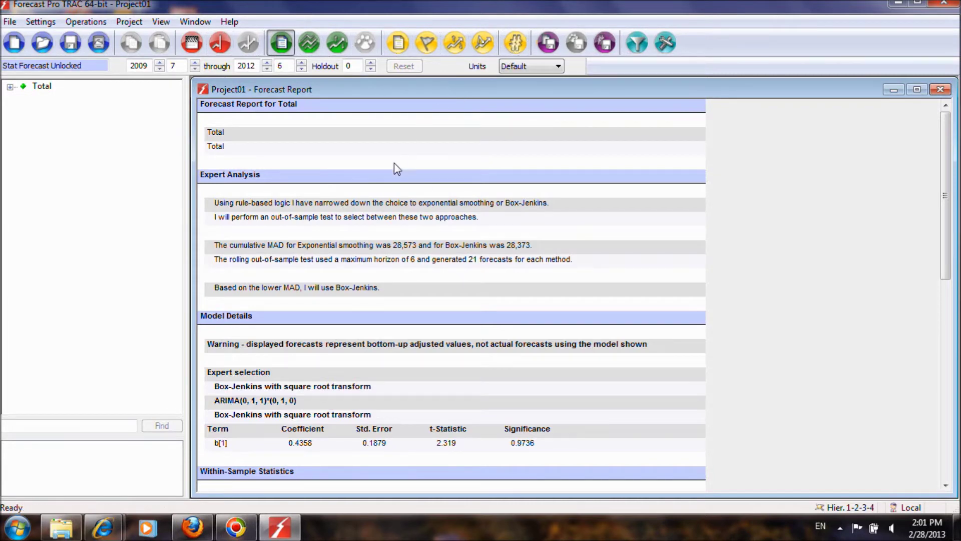
pyautogui.click(309, 43)
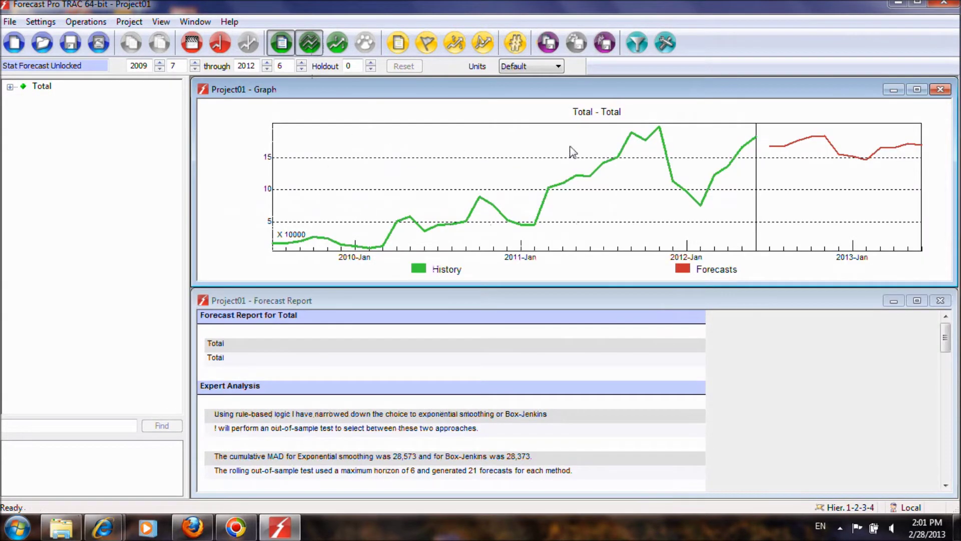
# Look over the forecast overrides and the item report for Total, and close both views again.
pyautogui.click(337, 43)
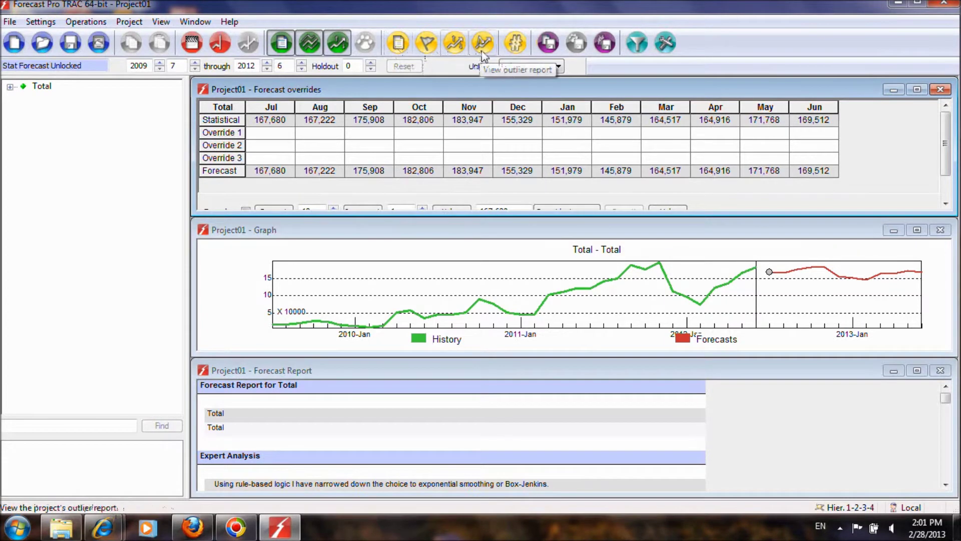
pyautogui.click(399, 42)
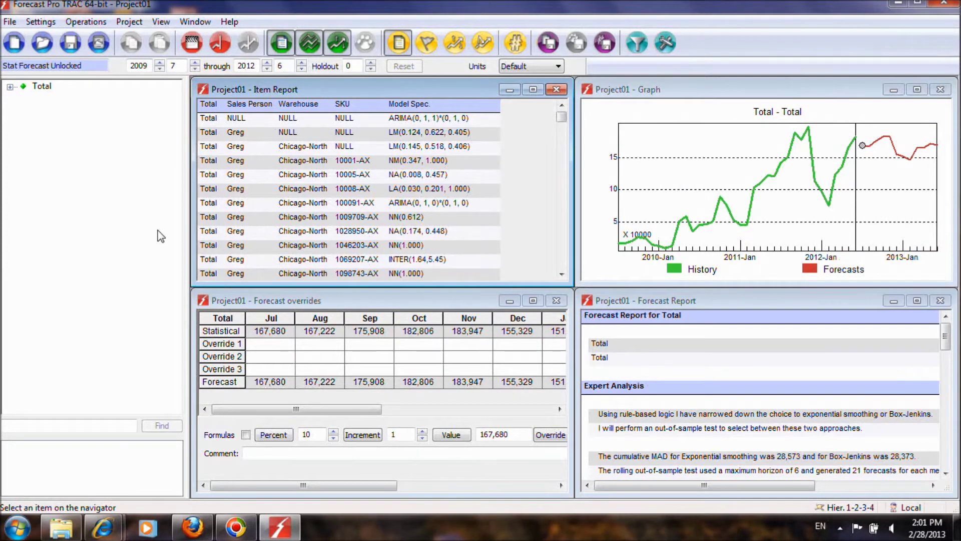
pyautogui.click(37, 89)
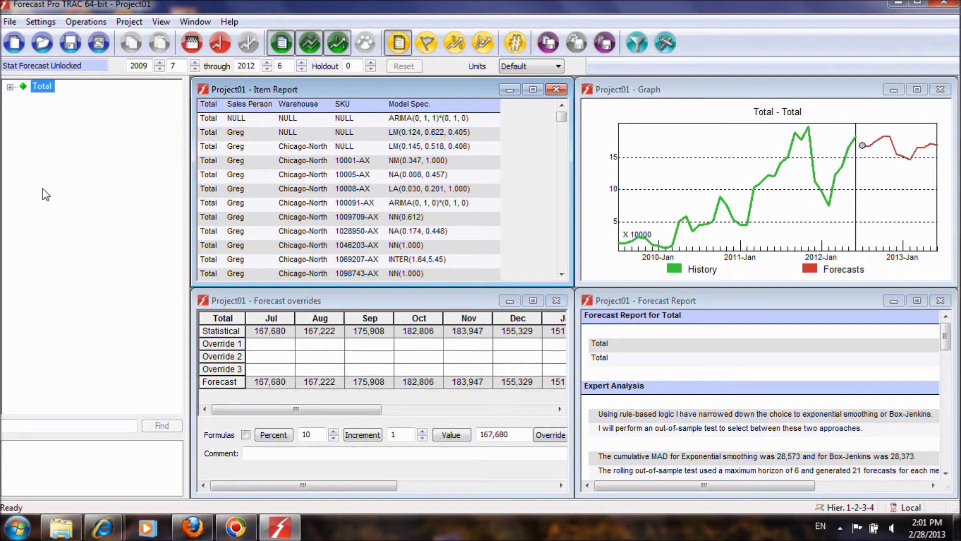
pyautogui.click(401, 44)
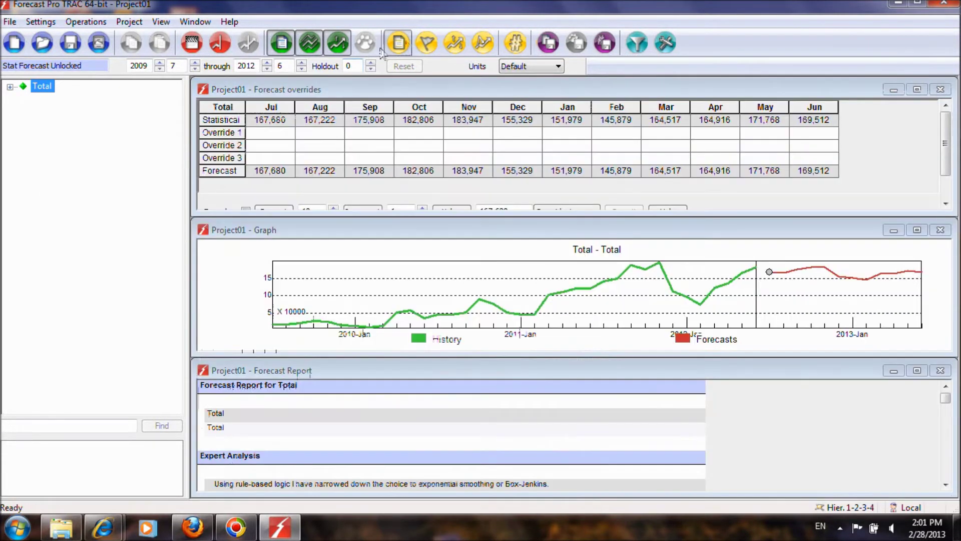
pyautogui.click(338, 44)
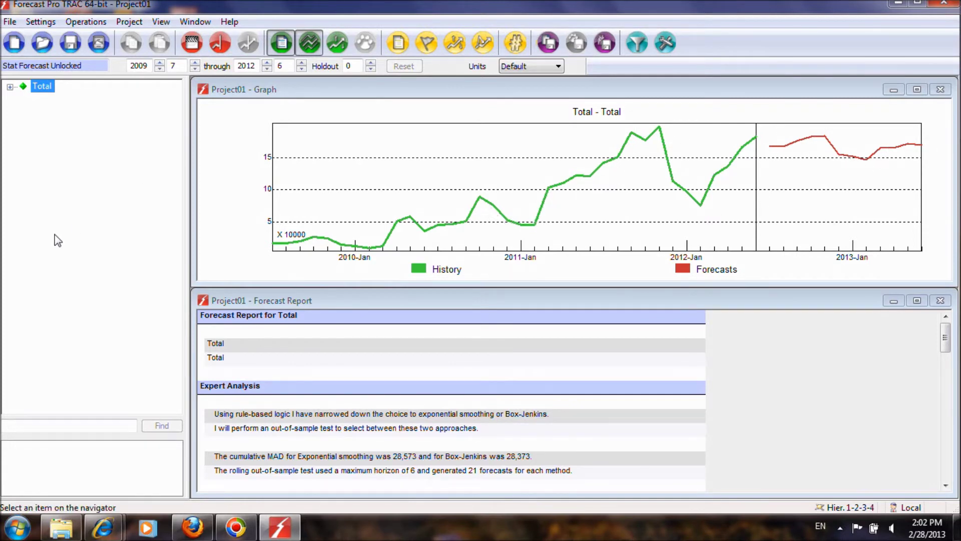
# Expand Total in the hierarchy and review the graph and forecast report of each sales person.
pyautogui.click(10, 87)
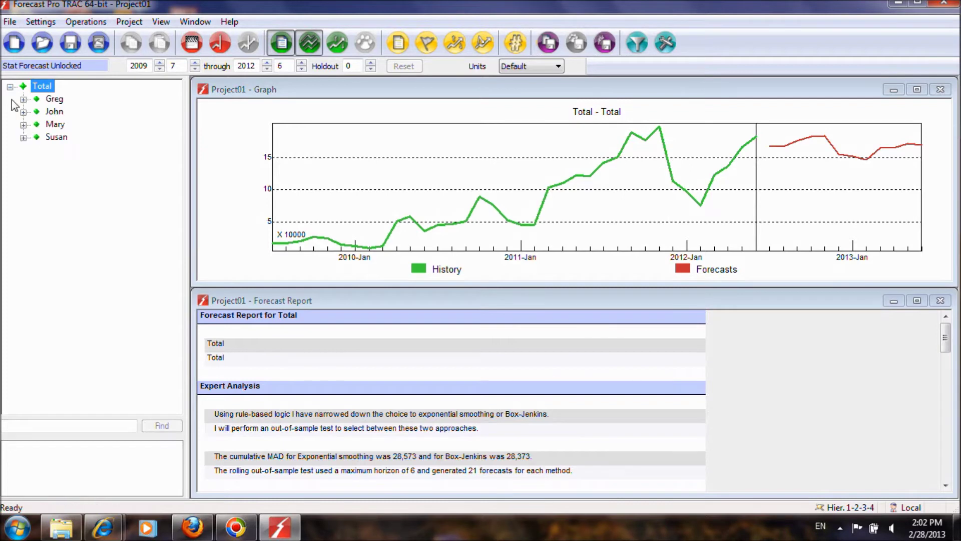
pyautogui.click(55, 100)
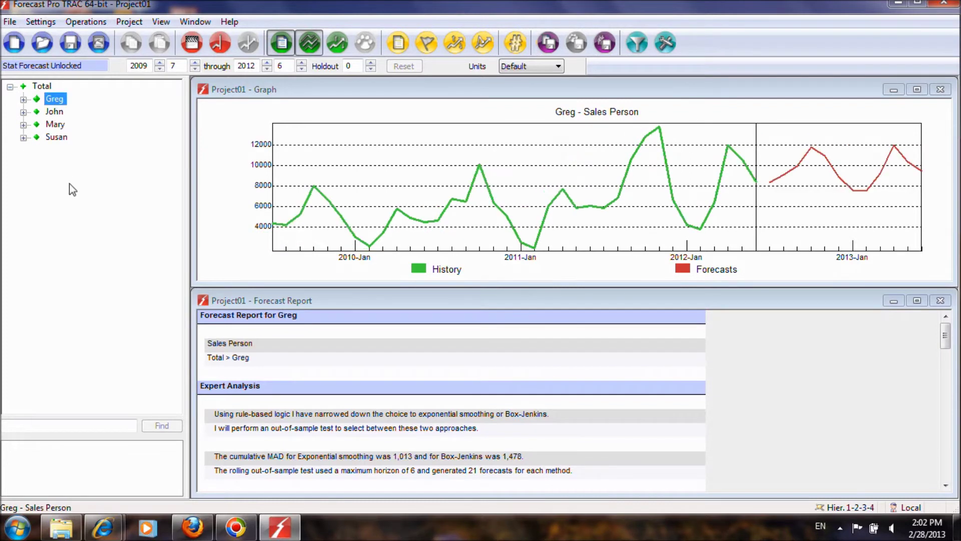
pyautogui.click(55, 113)
pyautogui.click(54, 124)
pyautogui.click(53, 136)
pyautogui.click(54, 124)
pyautogui.click(53, 100)
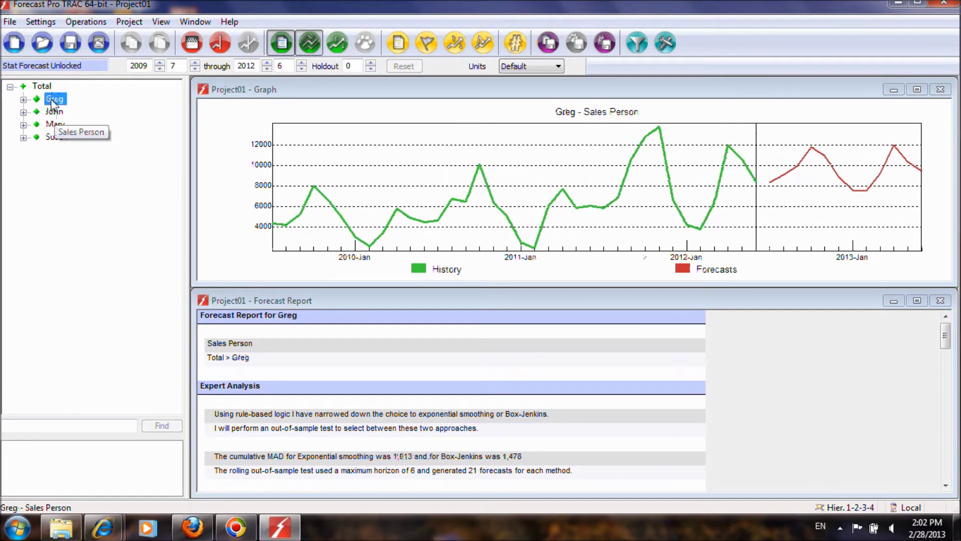
# Expand the first sales person and review the forecasts of the warehouses from Chicago-North down the list and back.
pyautogui.click(24, 100)
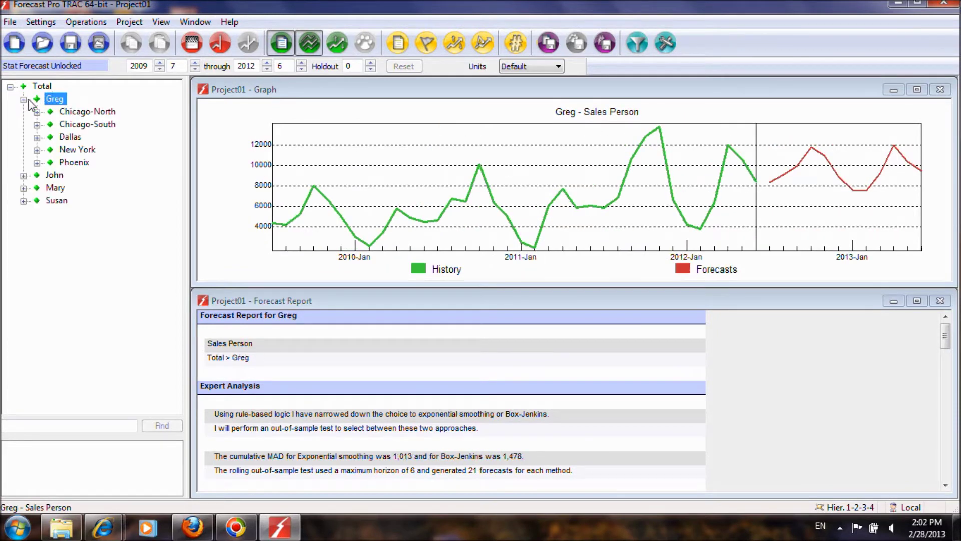
pyautogui.click(67, 112)
pyautogui.press('Down')
pyautogui.press('Down')
pyautogui.press('Down')
pyautogui.press('Down')
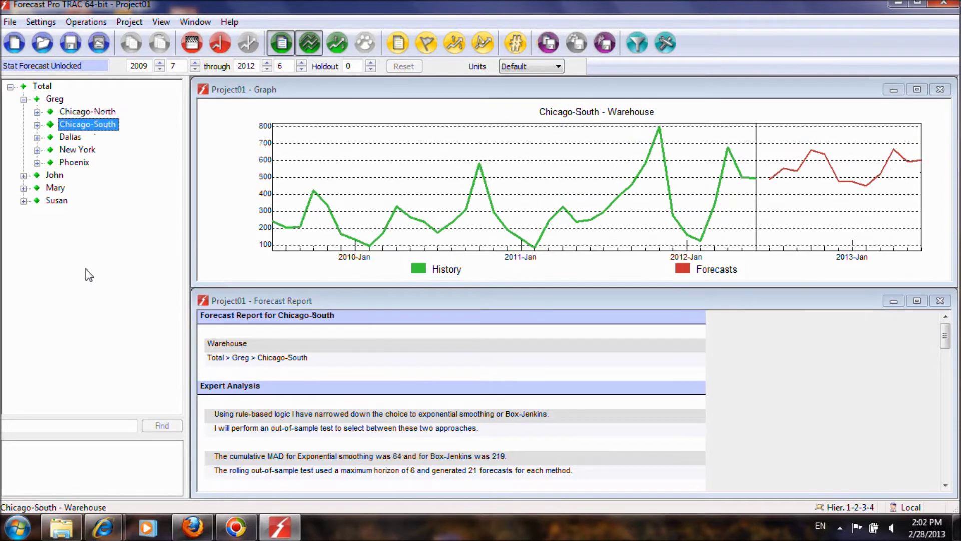
pyautogui.press('Up')
pyautogui.press('Up')
pyautogui.press('Up')
pyautogui.press('Up')
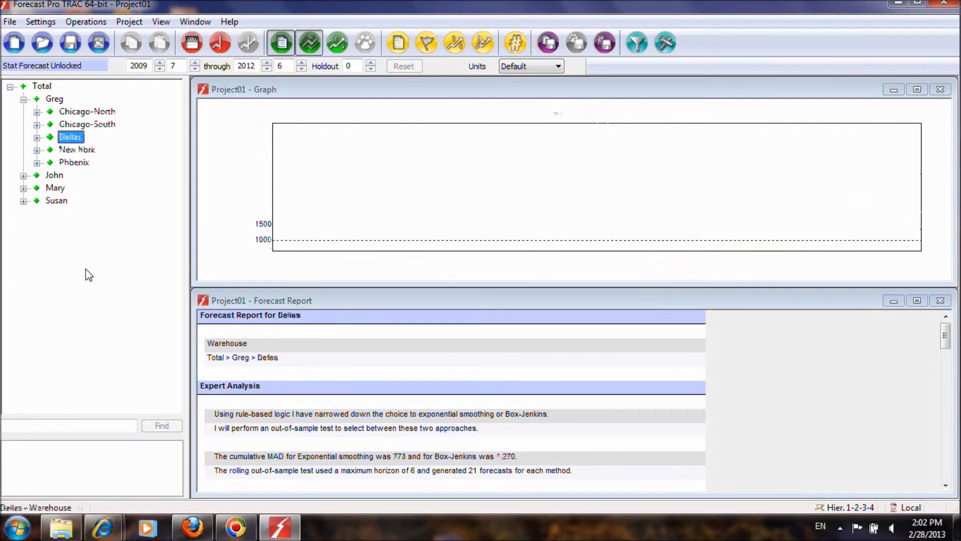
# Expand the Chicago-North warehouse and review the forecasts of its parts from 10001-AX to 100091-AX.
pyautogui.click(37, 112)
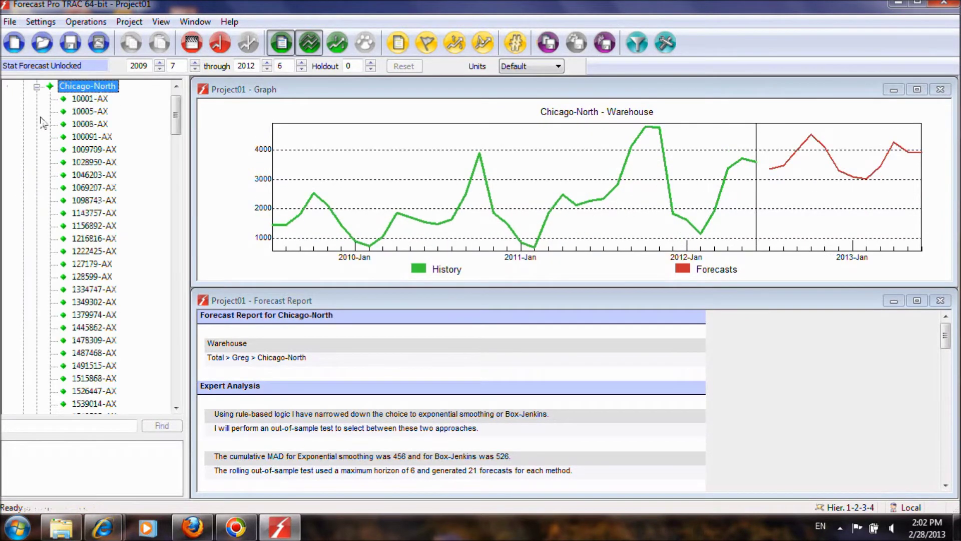
pyautogui.click(103, 99)
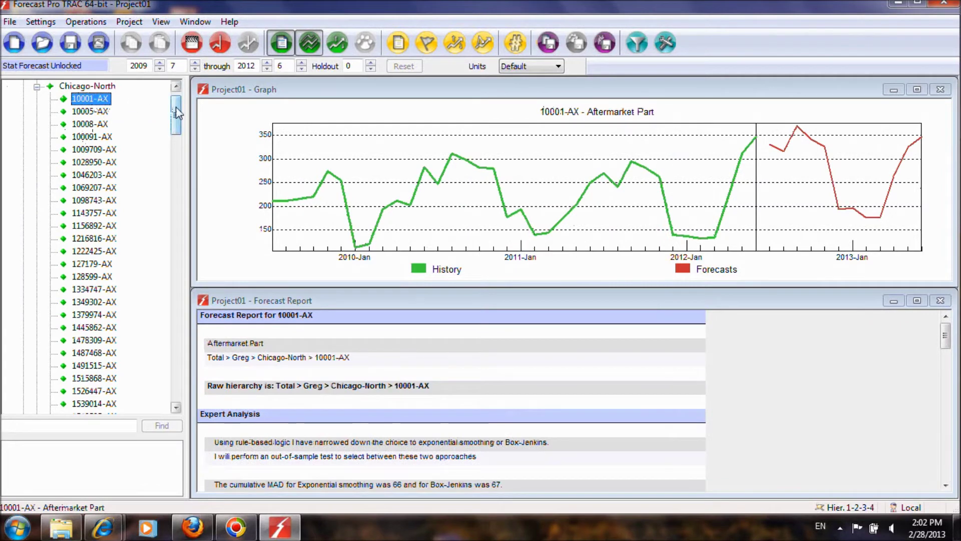
pyautogui.moveTo(175, 106)
pyautogui.mouseDown()
pyautogui.moveTo(181, 383)
pyautogui.moveTo(178, 95)
pyautogui.mouseUp()
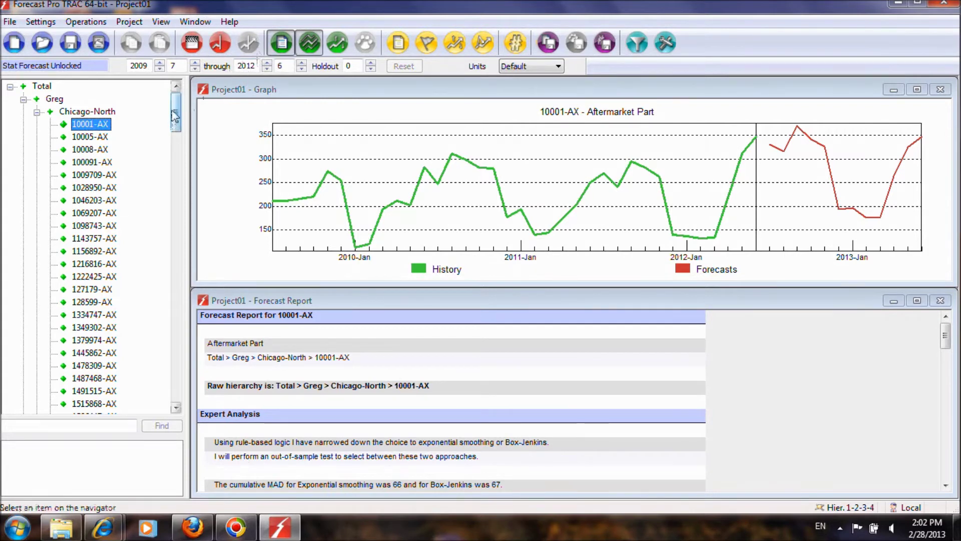
pyautogui.press('Down')
pyautogui.press('Down')
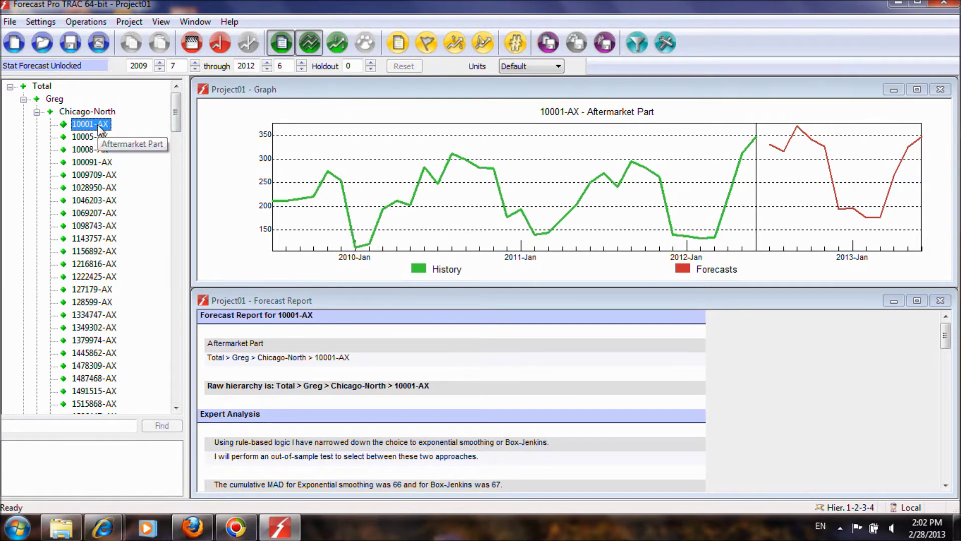
pyautogui.press('Down')
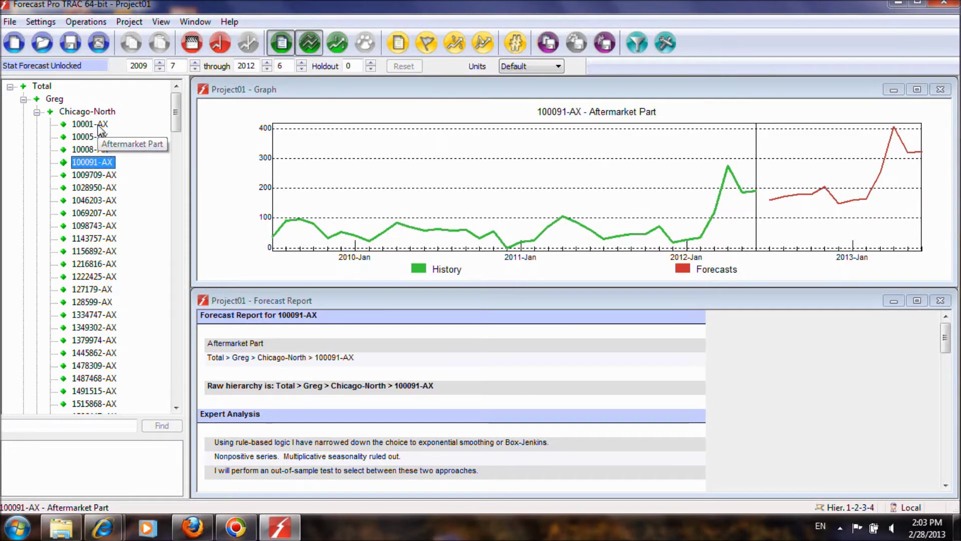
# Expand all branches of the forecast hierarchy and return to its beginning.
pyautogui.rightClick(137, 120)
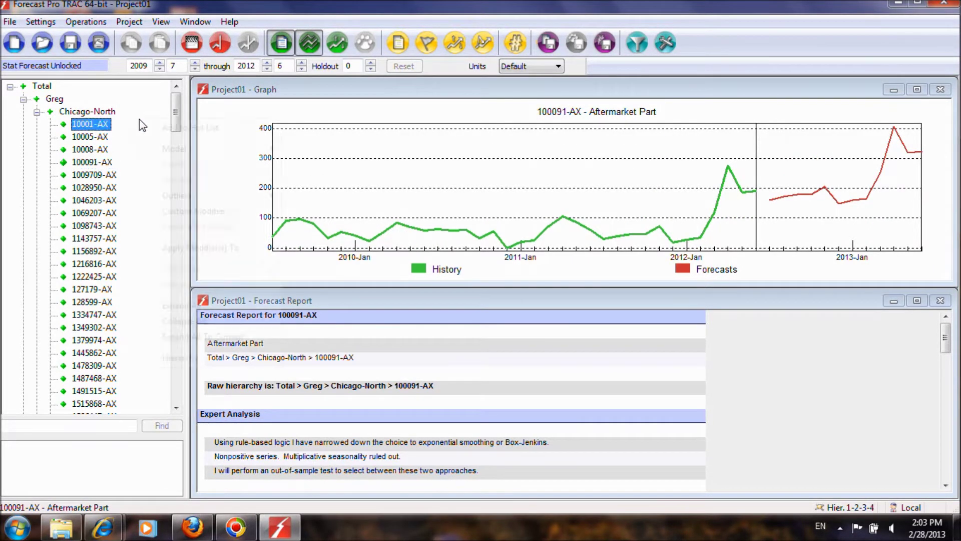
pyautogui.click(207, 303)
pyautogui.moveTo(176, 111)
pyautogui.mouseDown()
pyautogui.moveTo(176, 90)
pyautogui.moveTo(176, 409)
pyautogui.moveTo(177, 96)
pyautogui.mouseUp()
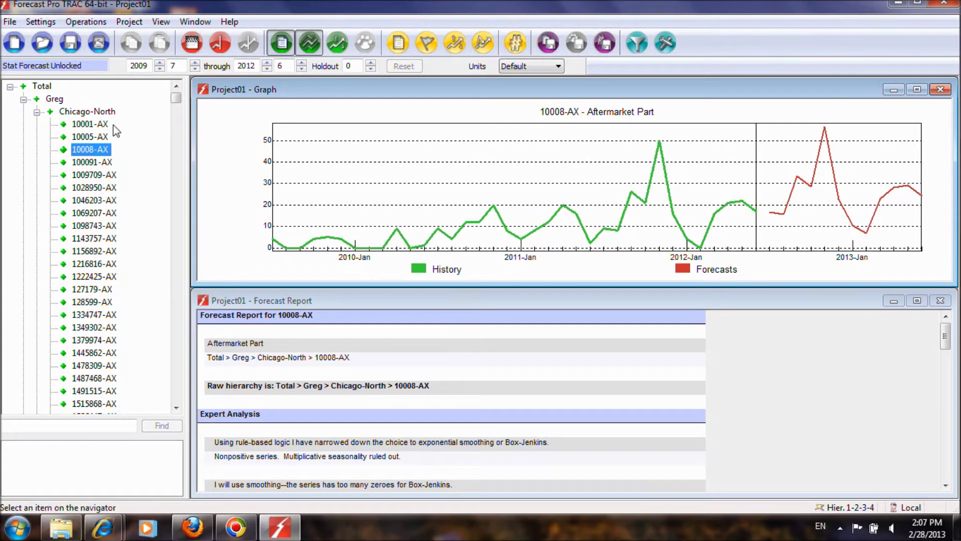
# Examine part 10001-AX's forecast report, from the expert analysis through the model details to the forecast data table.
pyautogui.click(90, 124)
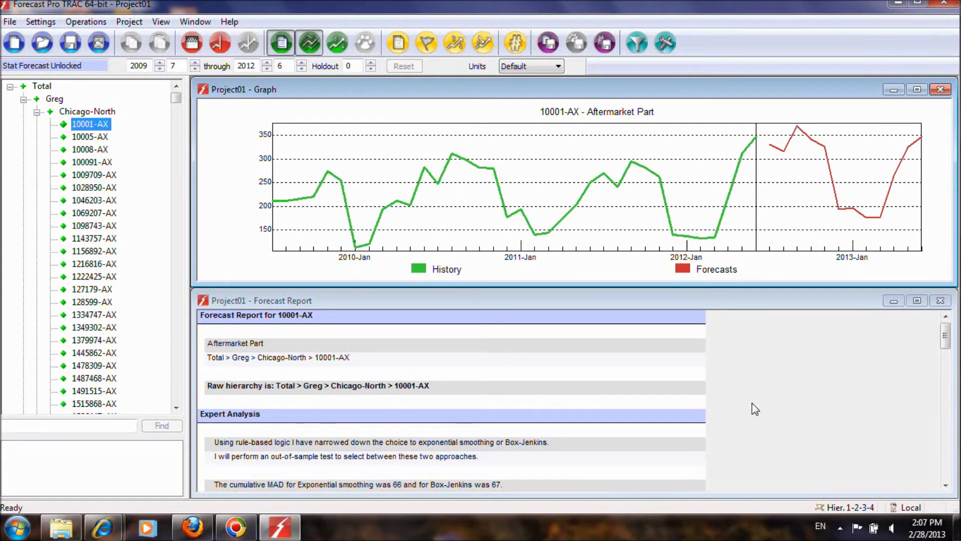
pyautogui.moveTo(946, 336); pyautogui.dragTo(946, 353)
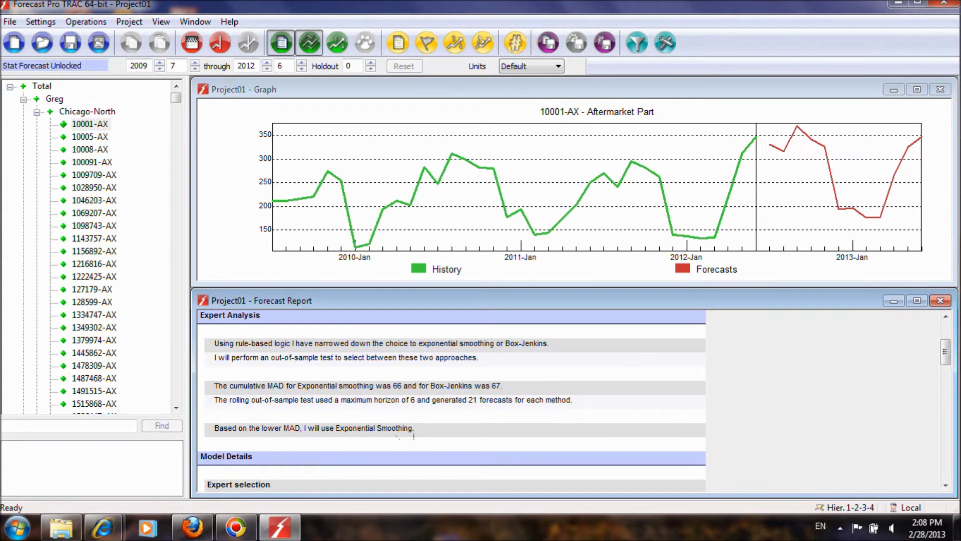
pyautogui.moveTo(946, 353); pyautogui.dragTo(950, 378)
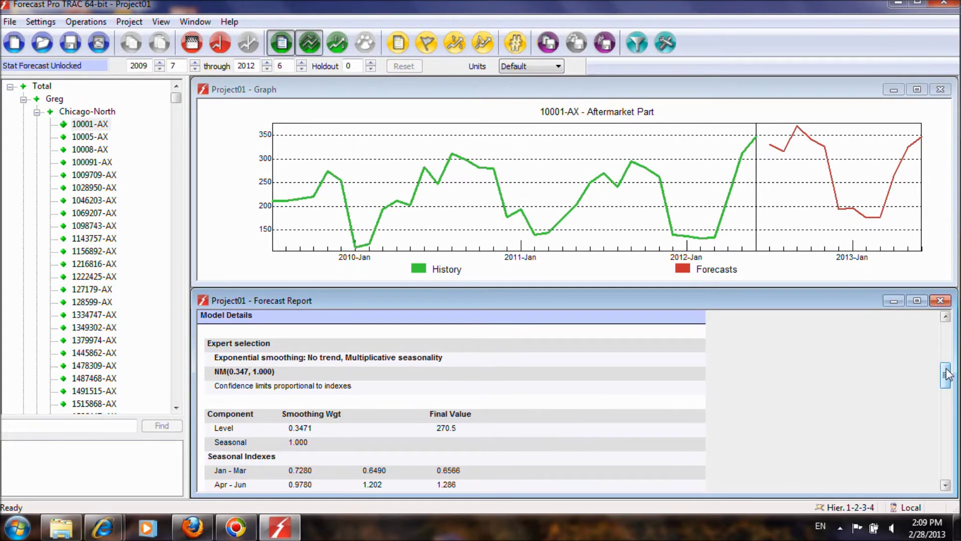
pyautogui.moveTo(946, 374); pyautogui.dragTo(947, 433)
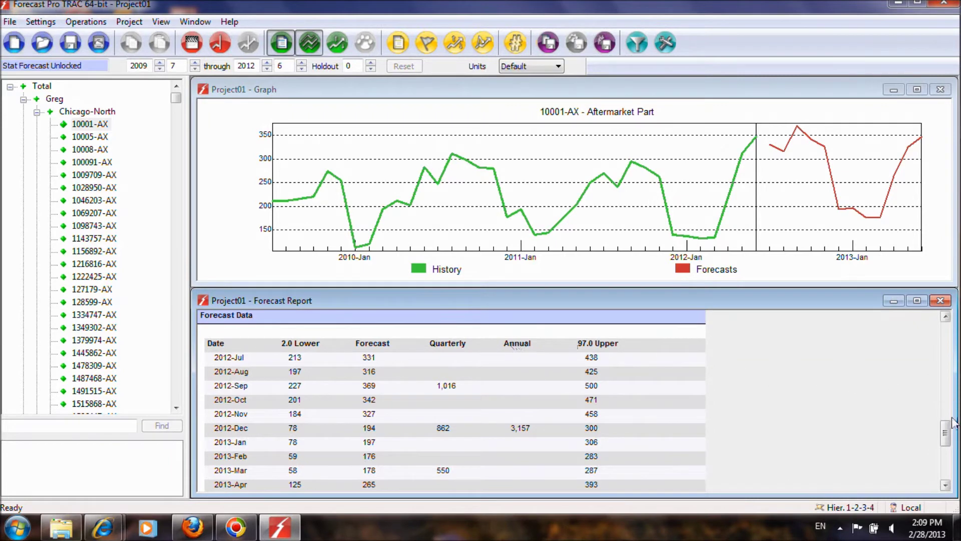
pyautogui.moveTo(946, 438); pyautogui.dragTo(946, 442)
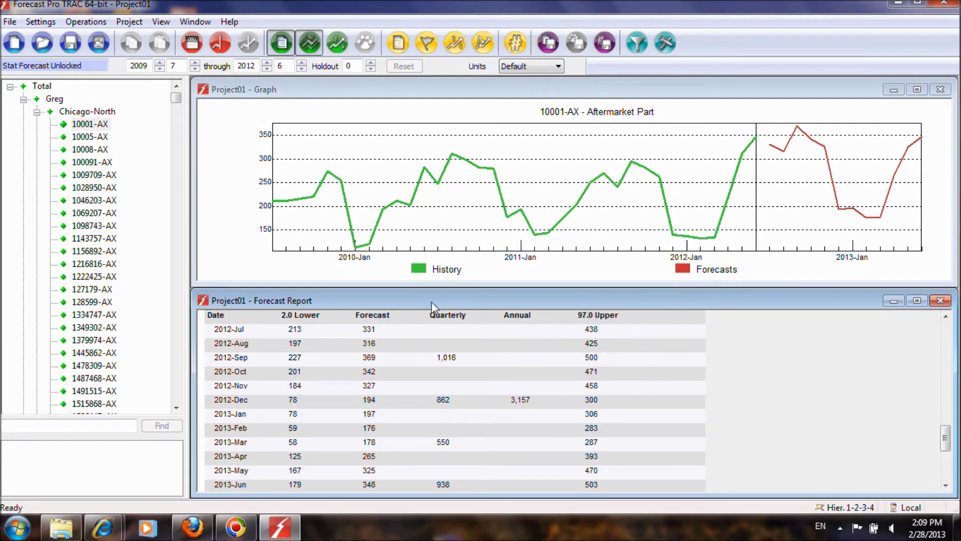
# Go through the monthly values in part 10001-AX's Forecast column, starting at 2012-Jul.
pyautogui.click(420, 332)
pyautogui.press('Down')
pyautogui.press('Down')
pyautogui.press('Down')
pyautogui.press('Down')
pyautogui.press('Down')
pyautogui.press('Down')
pyautogui.press('Down')
pyautogui.press('Down')
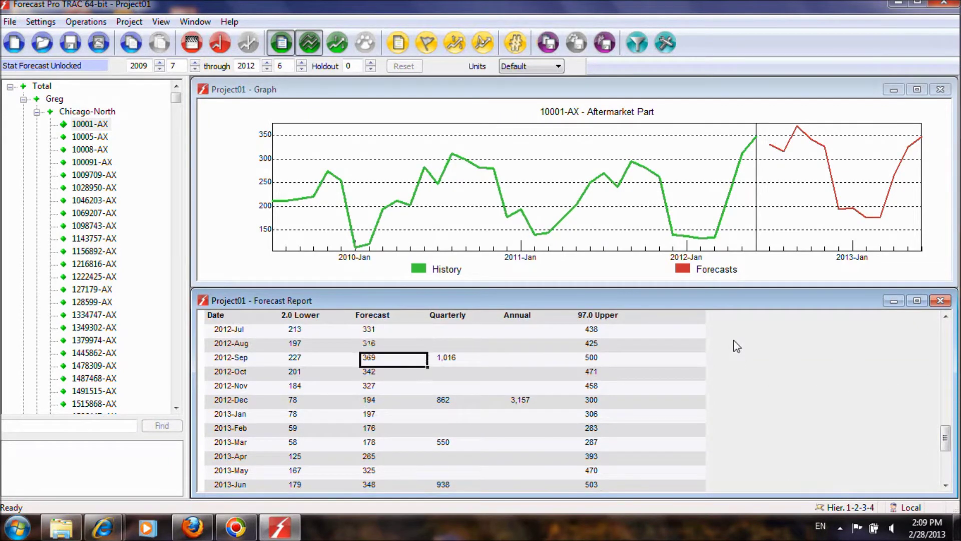
pyautogui.press('Down')
pyautogui.press('Down')
pyautogui.press('Down')
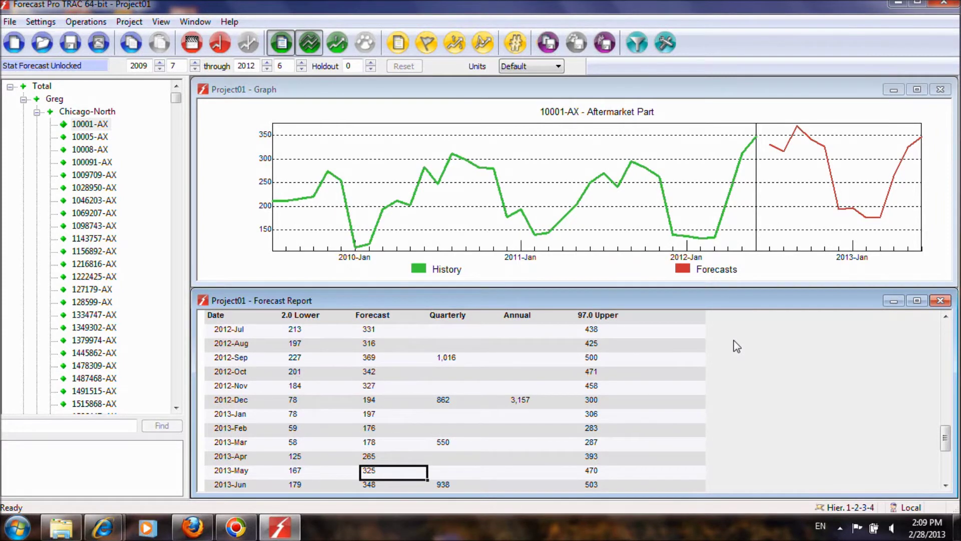
# Examine the quarterly forecast values for 2012-Sep and 2012-Dec in the forecast data table.
pyautogui.click(946, 316)
pyautogui.click(454, 357)
pyautogui.click(459, 403)
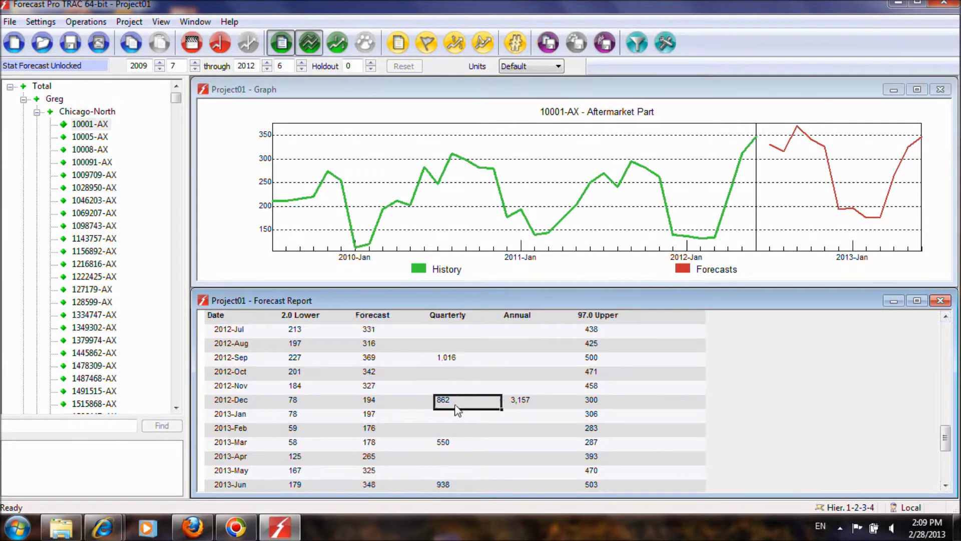
# Check the 2012-Dec annual forecast value, close the graph and forecast report, and open part 10001-AX's forecast override grid.
pyautogui.click(534, 403)
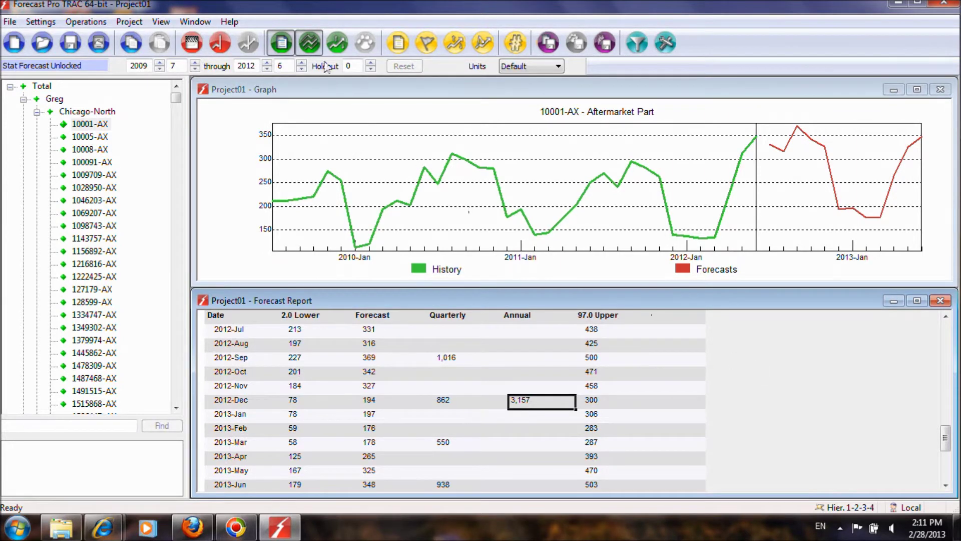
pyautogui.click(281, 45)
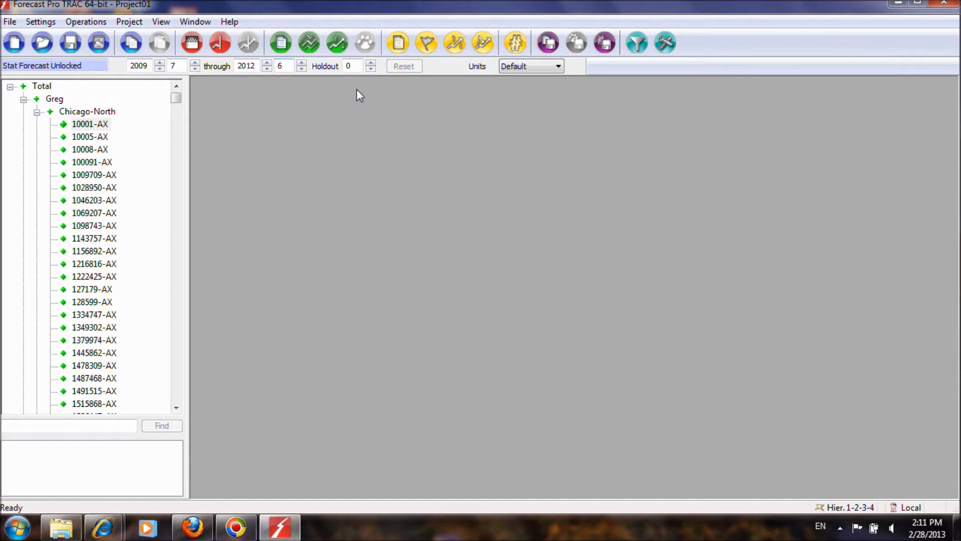
pyautogui.click(345, 52)
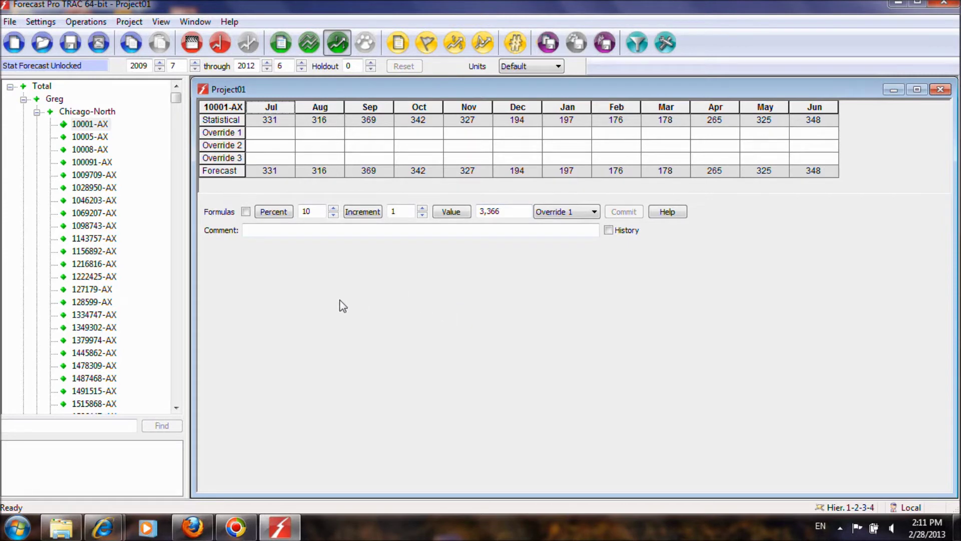
# Review the Statistical and Forecast rows of part 10001-AX and display its history above the override grid.
pyautogui.click(233, 122)
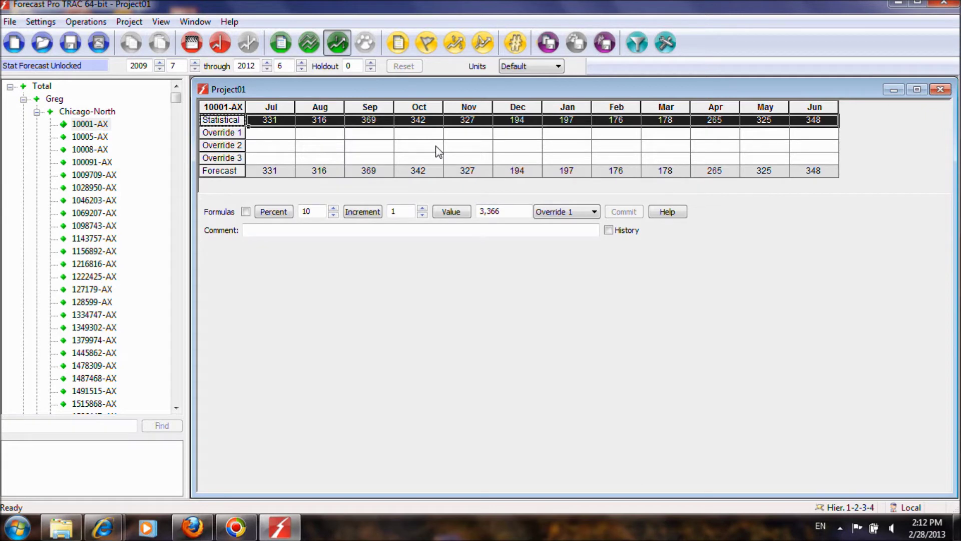
pyautogui.click(228, 172)
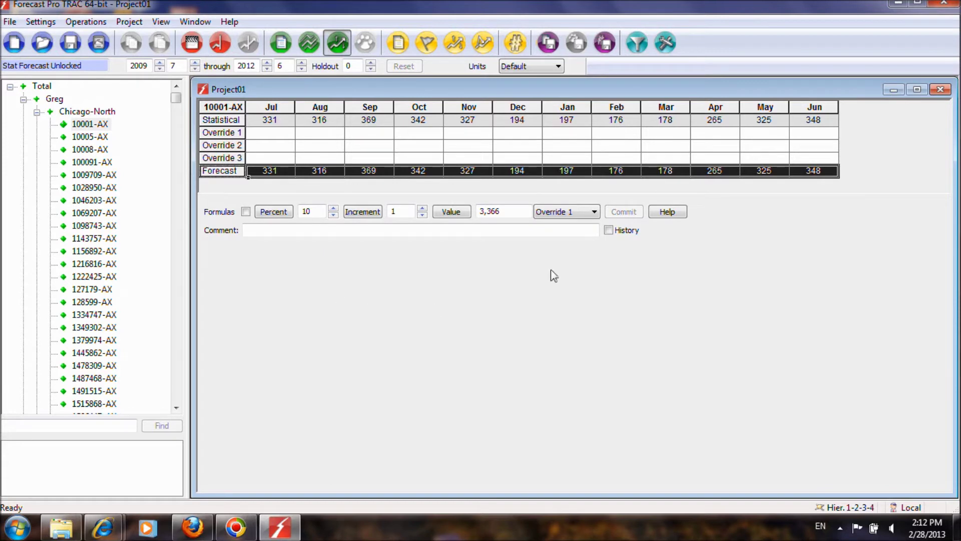
pyautogui.click(270, 133)
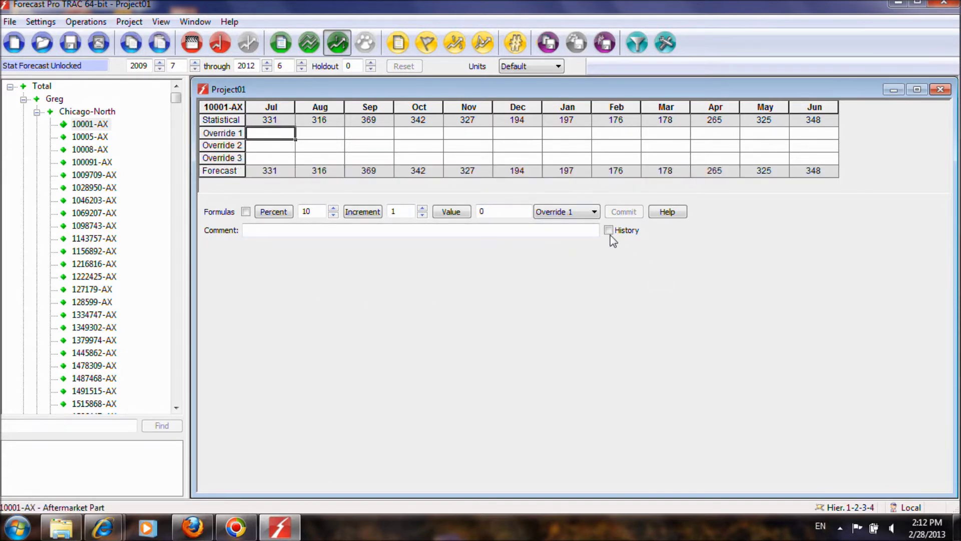
pyautogui.click(609, 230)
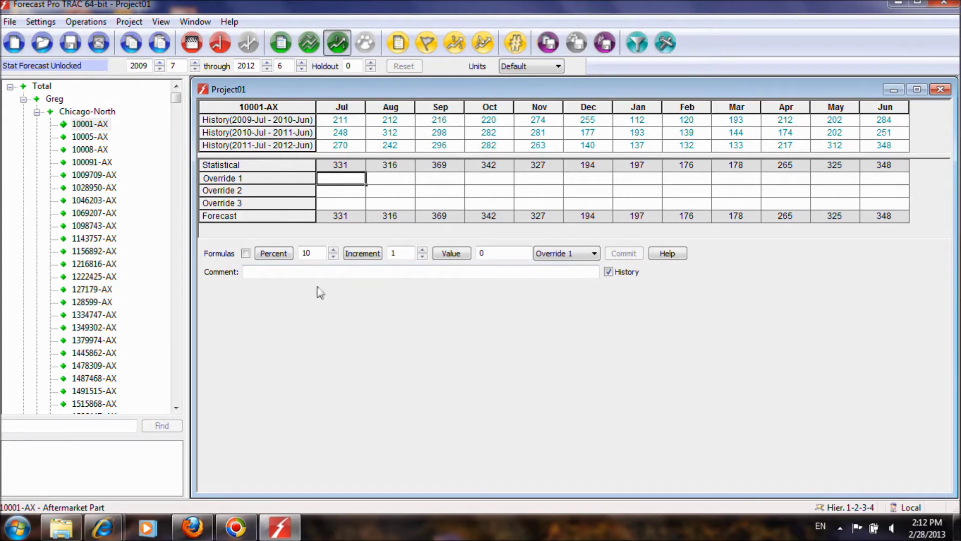
# Add a fourth override row below Override 3 in the override grid.
pyautogui.rightClick(264, 201)
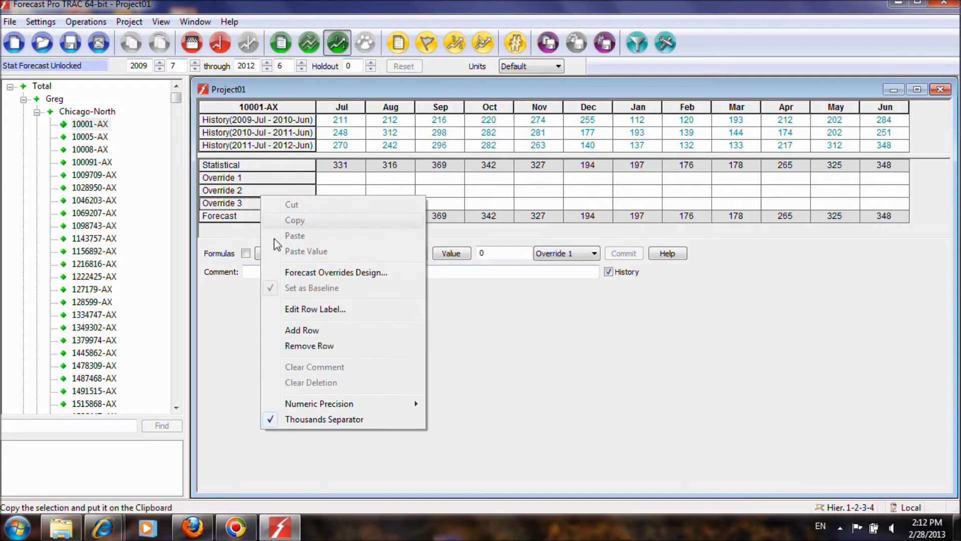
pyautogui.click(327, 334)
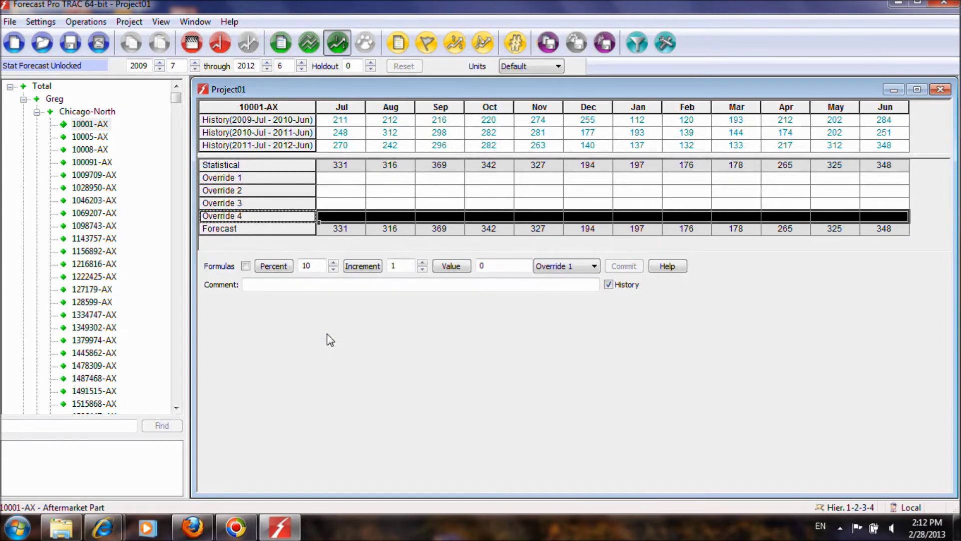
pyautogui.click(342, 179)
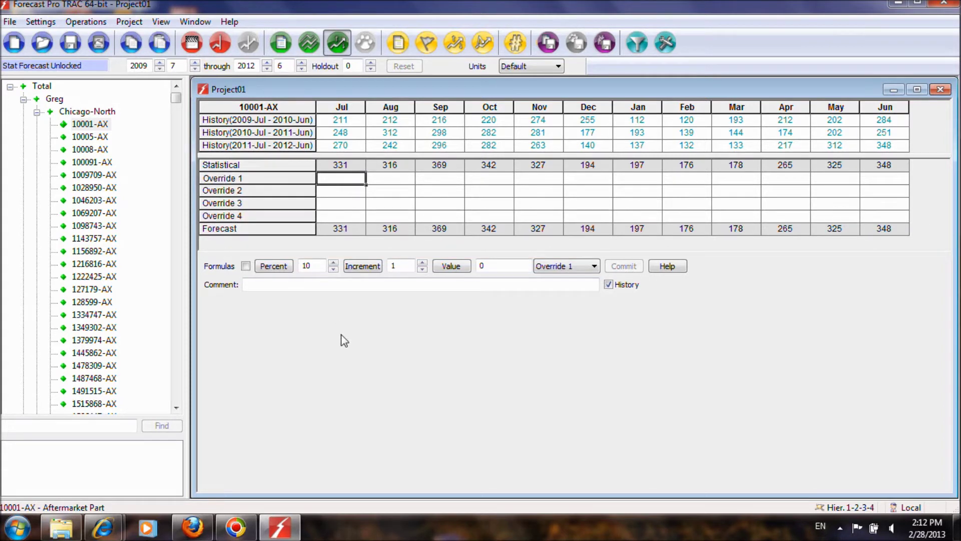
# Rename the Override 1 row as Demand Planner.
pyautogui.rightClick(278, 176)
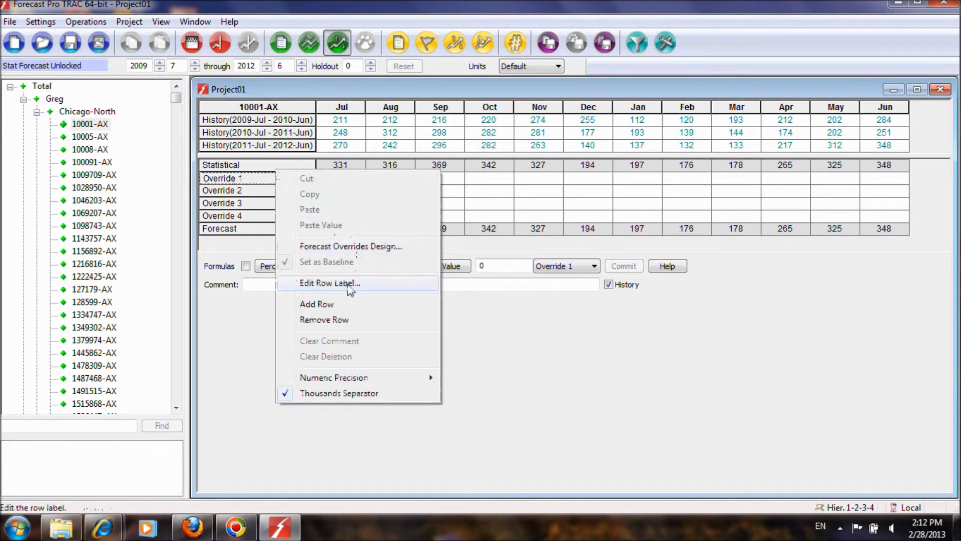
pyautogui.click(380, 339)
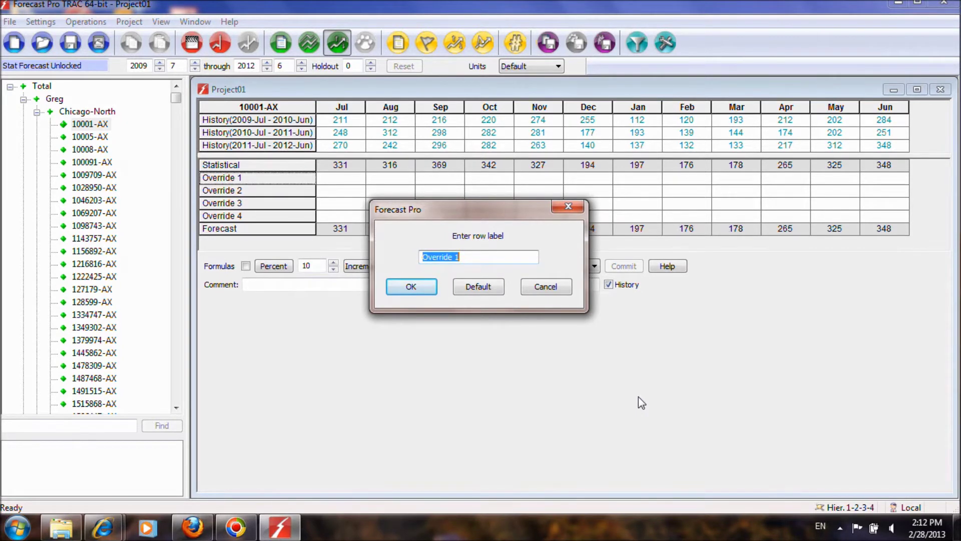
pyautogui.write('Demand Planner')
pyautogui.click(413, 289)
# Rename the Override 2 row as Sales.
pyautogui.click(262, 193)
pyautogui.rightClick(341, 190)
pyautogui.click(341, 295)
pyautogui.write('Sales')
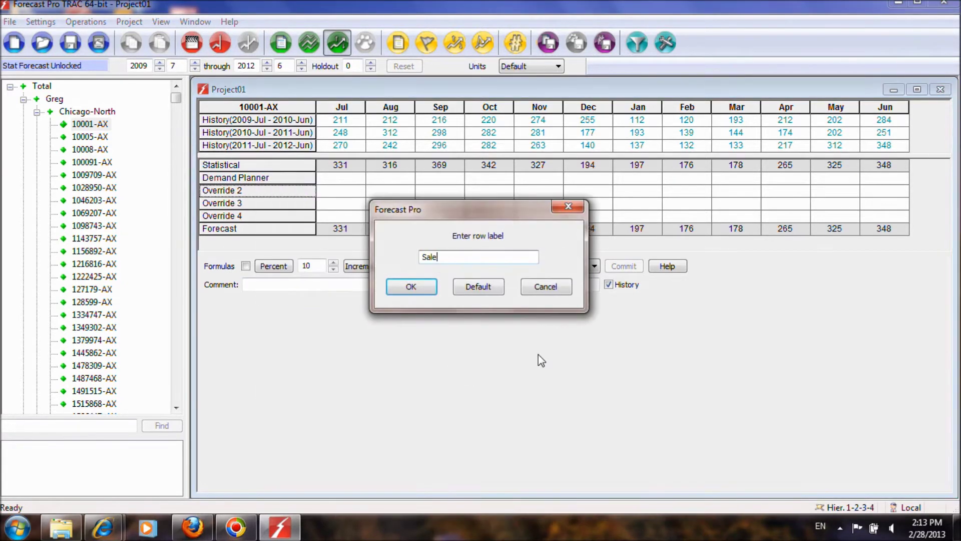
pyautogui.click(407, 293)
# Rename the Override 3 row as Management.
pyautogui.rightClick(233, 201)
pyautogui.click(327, 313)
pyautogui.write('Management')
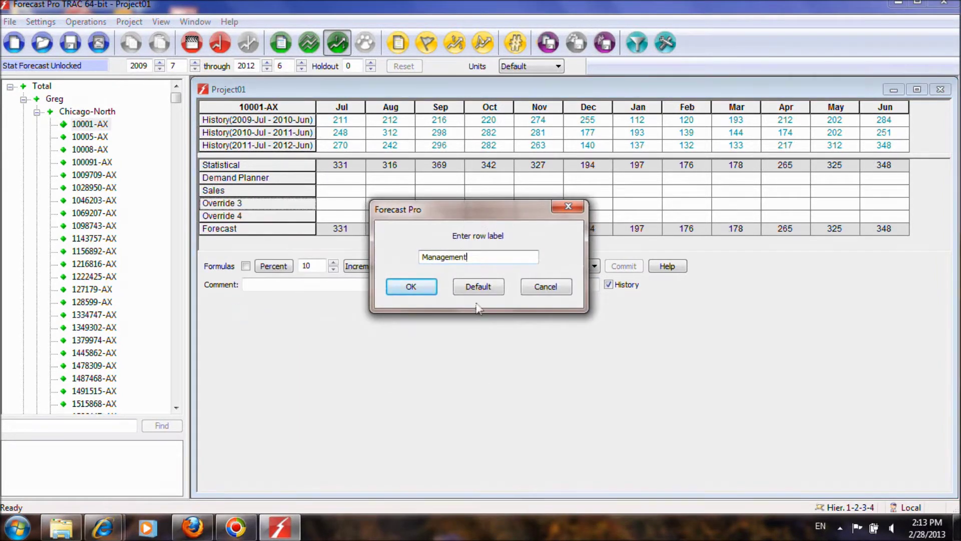
pyautogui.click(418, 289)
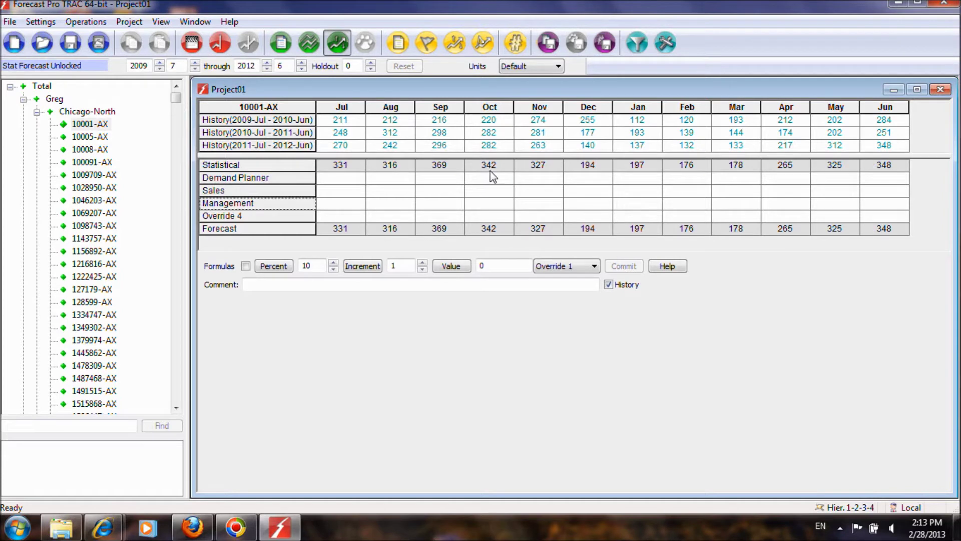
# Raise the October to December statistical forecasts of part 10001-AX by 15 percent in the Demand Planner row.
pyautogui.moveTo(488, 169); pyautogui.dragTo(587, 168)
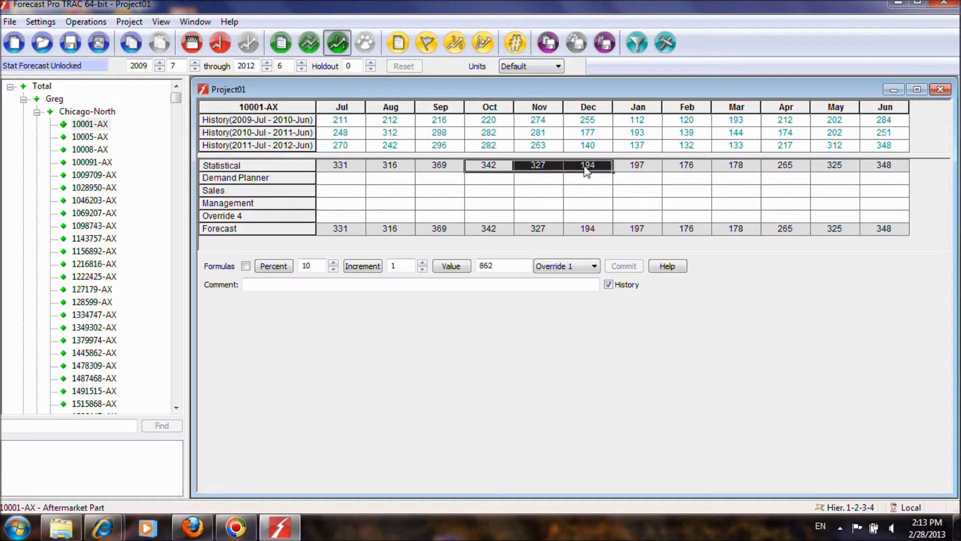
pyautogui.doubleClick(323, 267)
pyautogui.write('15')
pyautogui.click(281, 271)
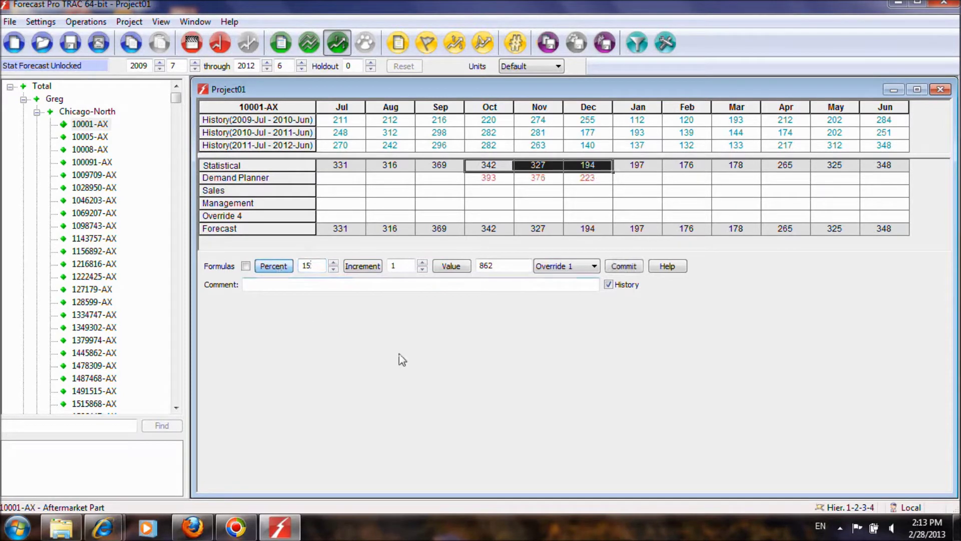
# Add the comment "Increased for the winter" to the October to December Demand Planner overrides and commit them.
pyautogui.moveTo(489, 185); pyautogui.dragTo(585, 184)
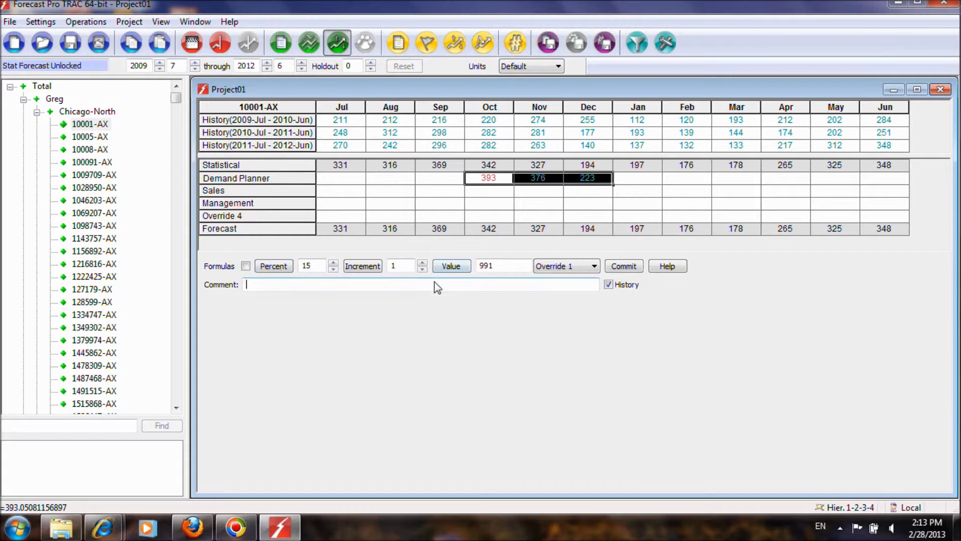
pyautogui.write('Increased for the winter')
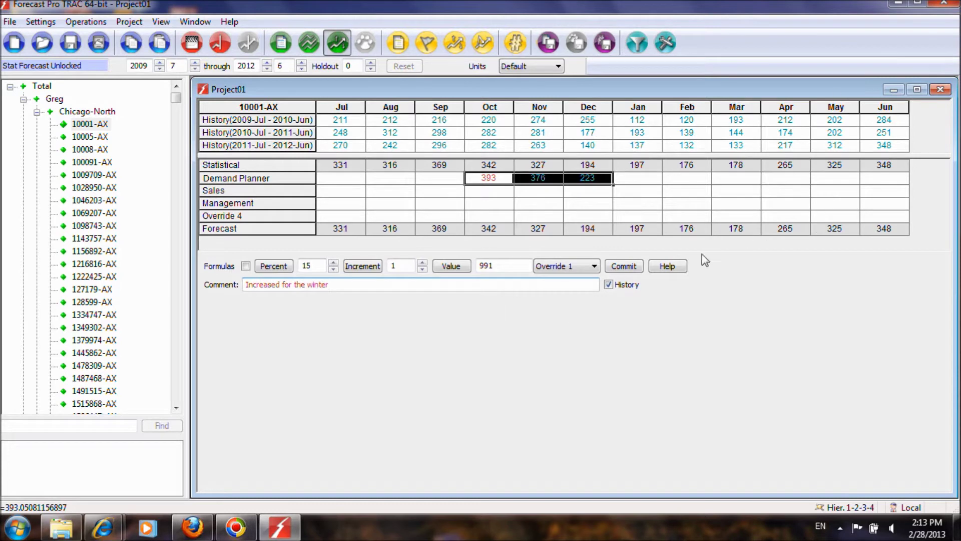
pyautogui.click(628, 266)
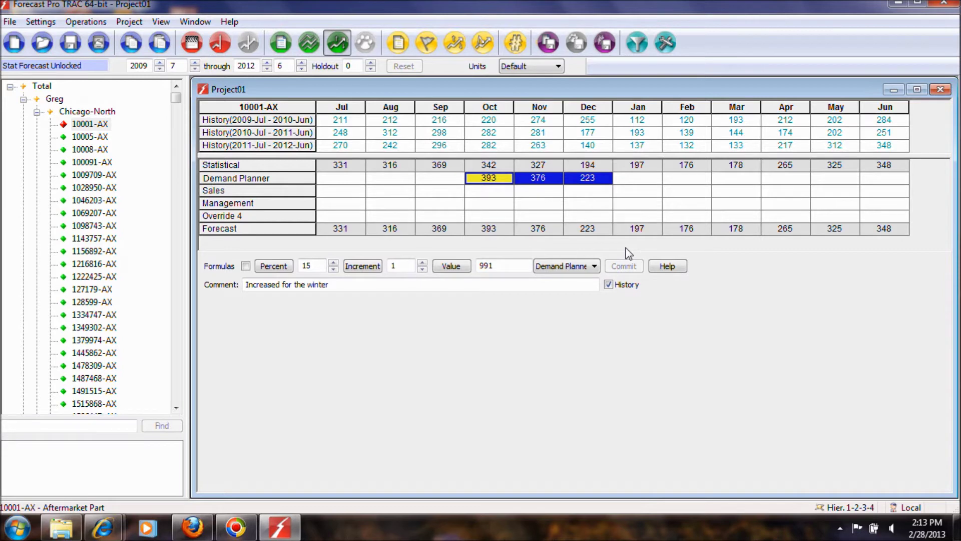
# Make Sales the target override row and increment November's Demand Planner value by 100 into it.
pyautogui.click(490, 192)
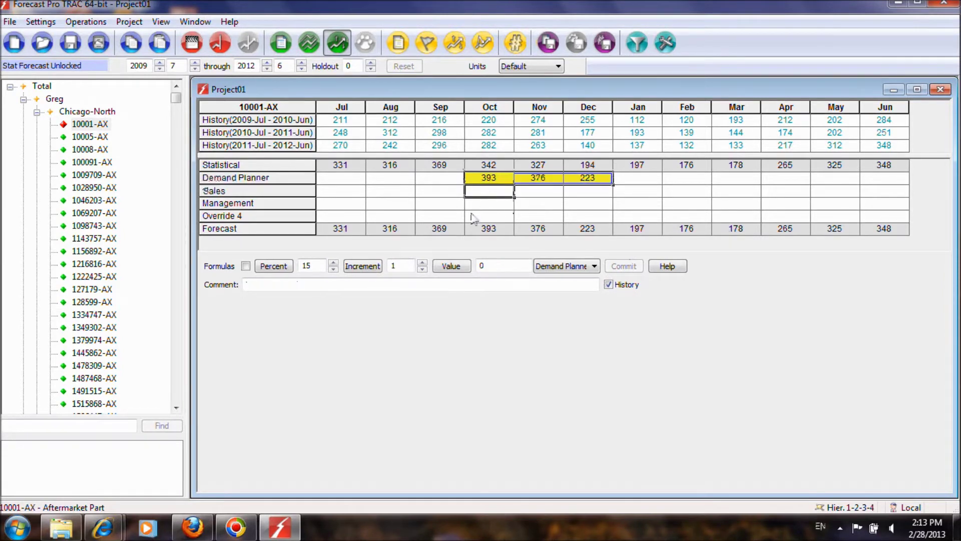
pyautogui.click(576, 266)
pyautogui.click(563, 283)
pyautogui.click(542, 190)
pyautogui.click(410, 266)
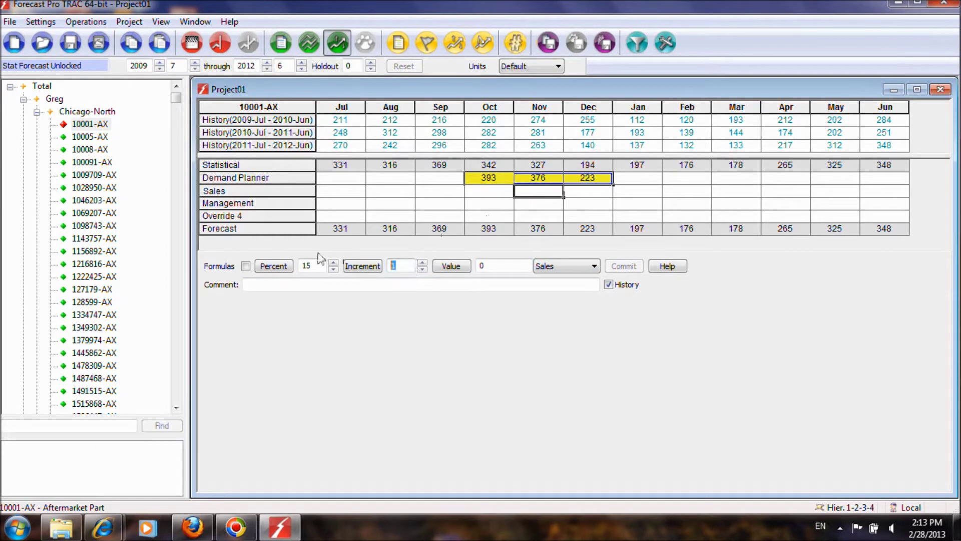
pyautogui.write('100')
pyautogui.click(355, 268)
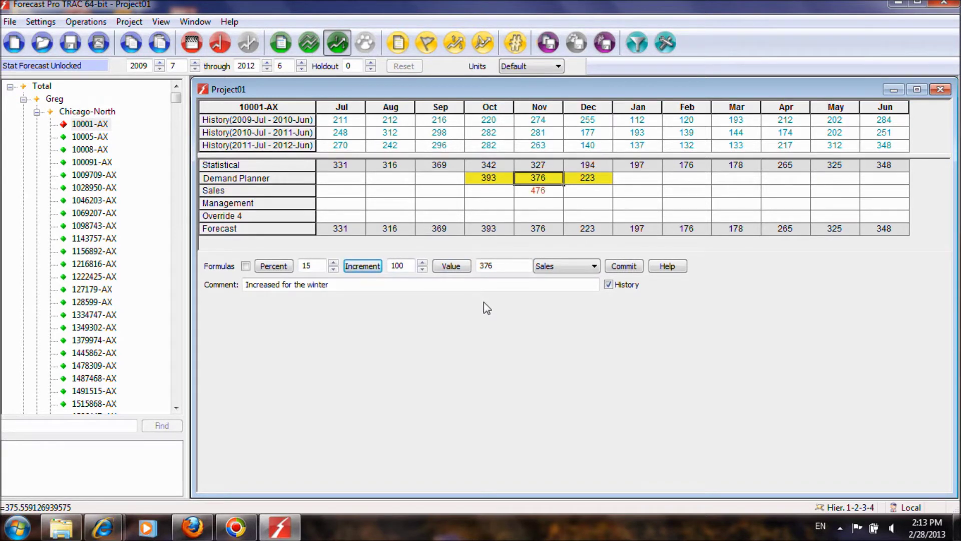
# Enter 450 as the November override in the Management row and commit the pending overrides.
pyautogui.click(543, 204)
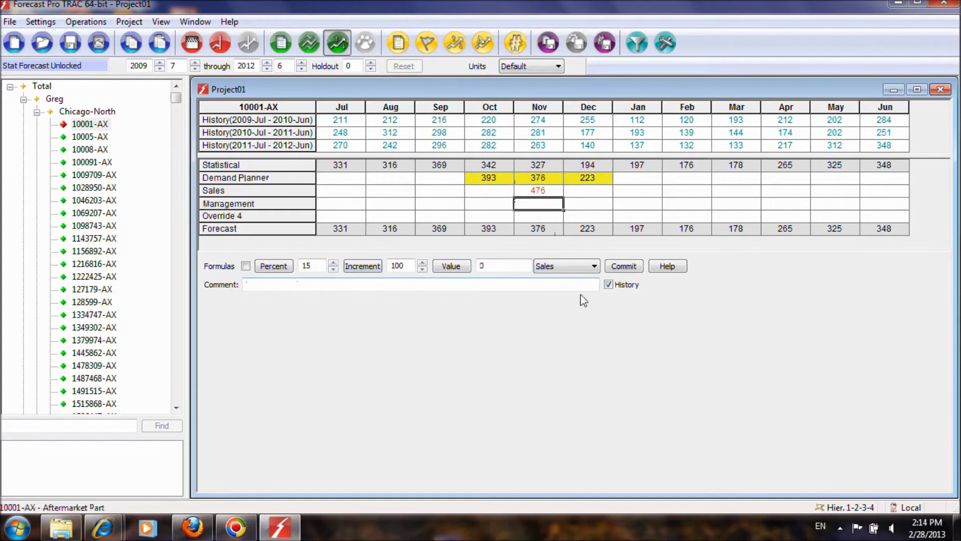
pyautogui.write('450')
pyautogui.press('Tab')
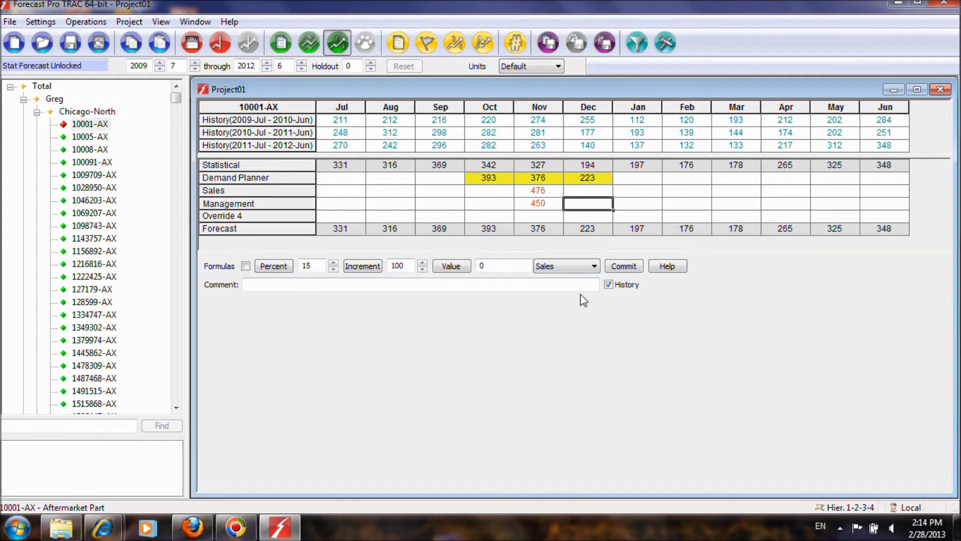
pyautogui.click(622, 267)
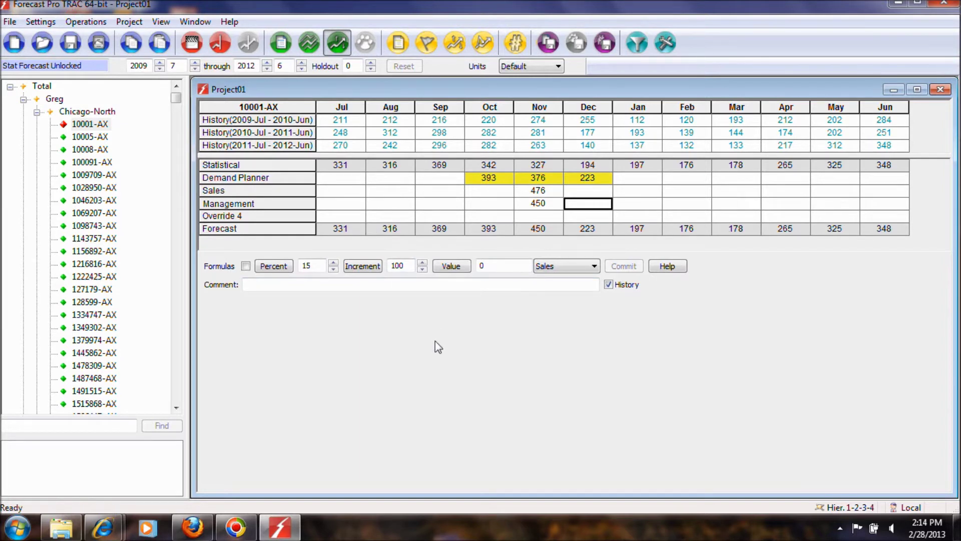
# At the salesperson level above Chicago-North, raise the statistical forecast for all twelve months by 5 percent in the Sales row and commit it.
pyautogui.click(87, 112)
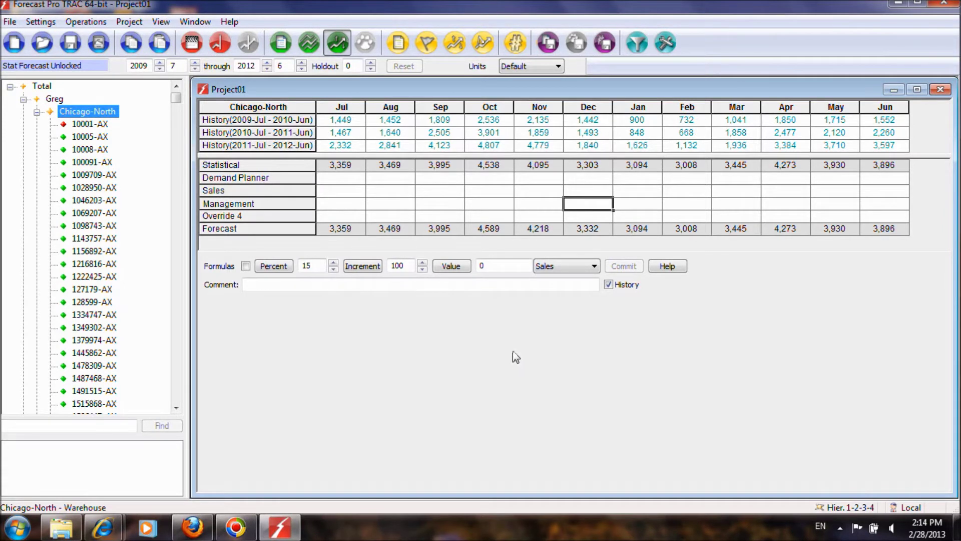
pyautogui.click(54, 99)
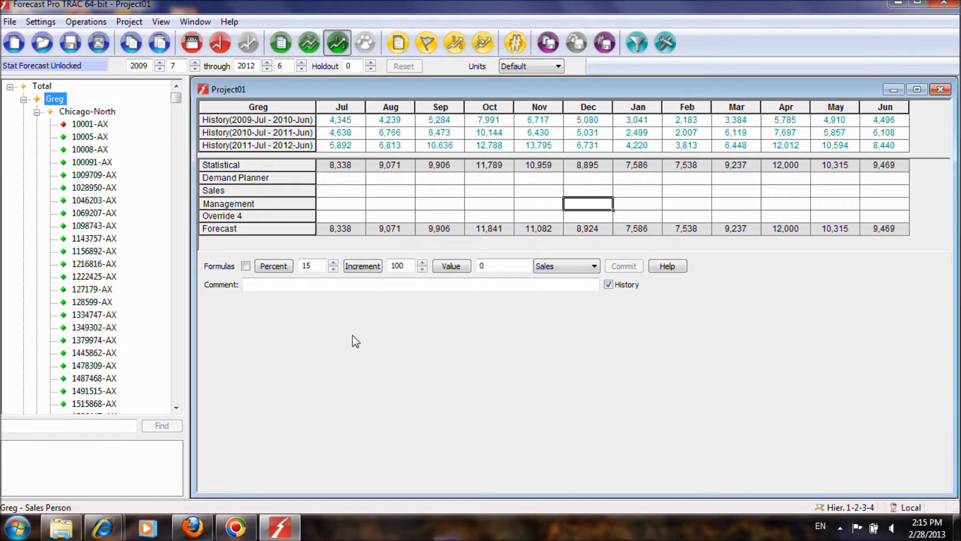
pyautogui.moveTo(350, 166); pyautogui.dragTo(904, 162)
pyautogui.moveTo(322, 267); pyautogui.dragTo(265, 270)
pyautogui.write('5')
pyautogui.click(274, 266)
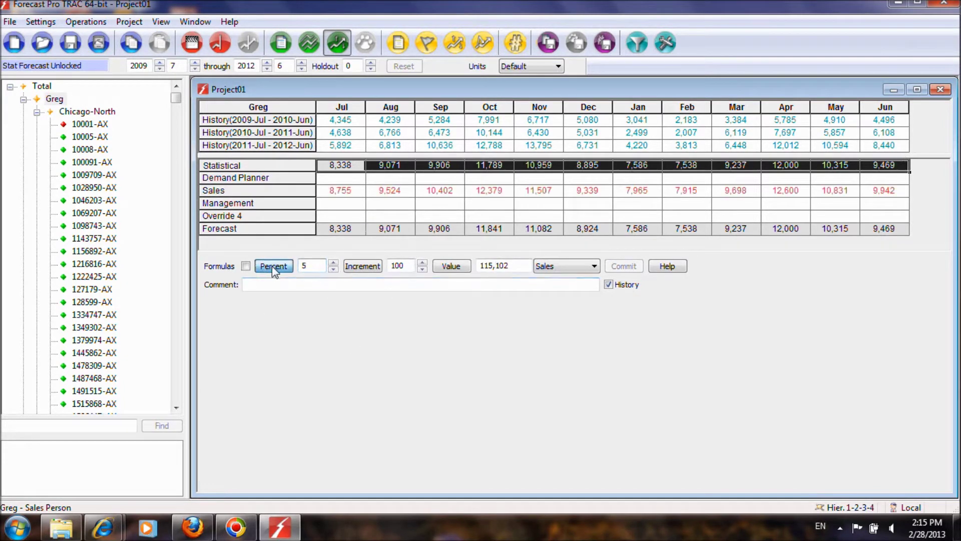
pyautogui.click(632, 271)
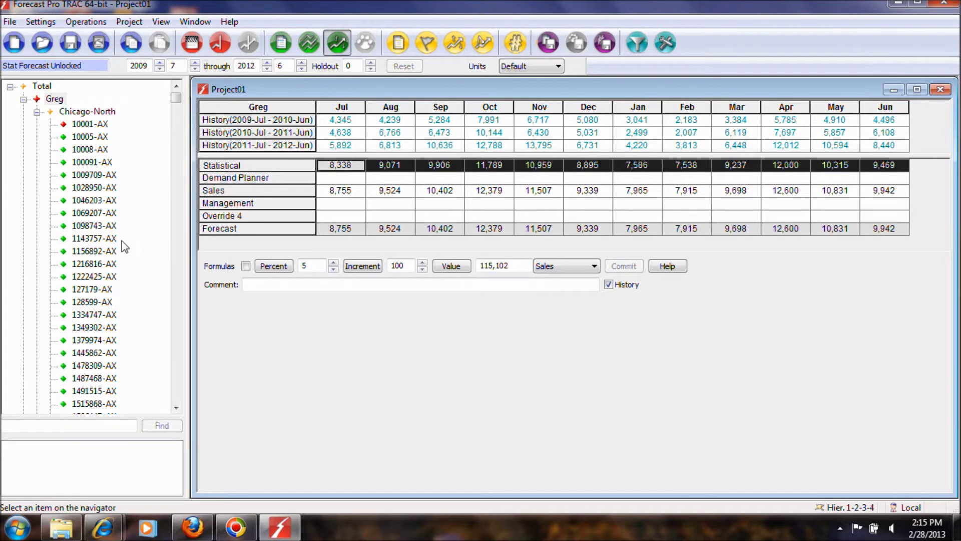
# Go through the override grids of the parts from 10005-AX to 1028950-AX to compare their Statistical and Forecast rows.
pyautogui.click(86, 137)
pyautogui.press('Down')
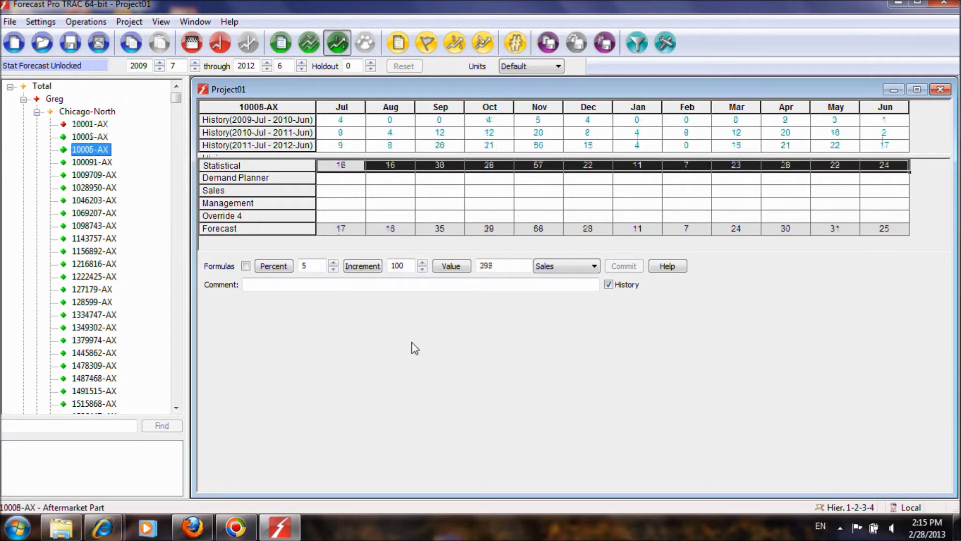
pyautogui.press('Down')
pyautogui.press('Down')
pyautogui.press('Down')
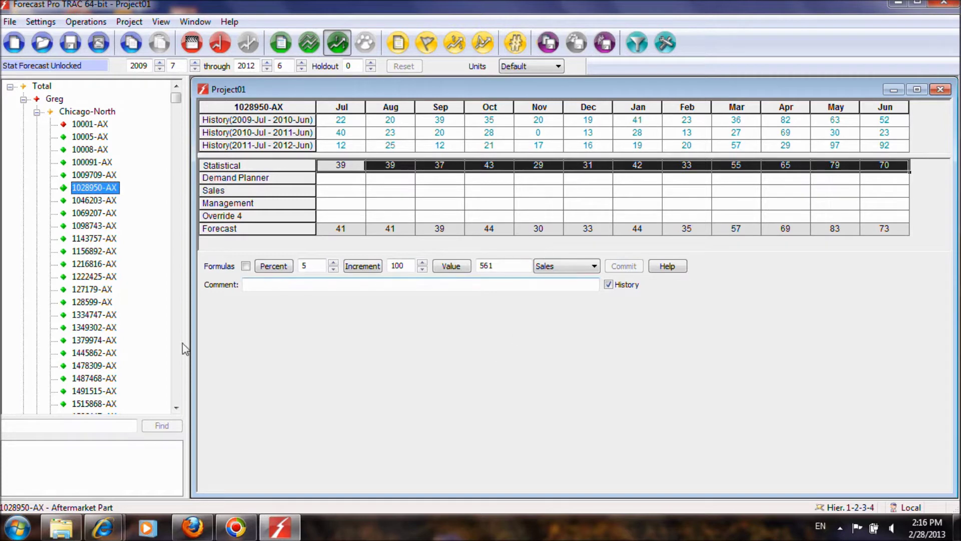
# Return to part 10001-AX and display the Dollars row in the override grid through the Forecast Overrides Design settings.
pyautogui.click(93, 125)
pyautogui.click(352, 181)
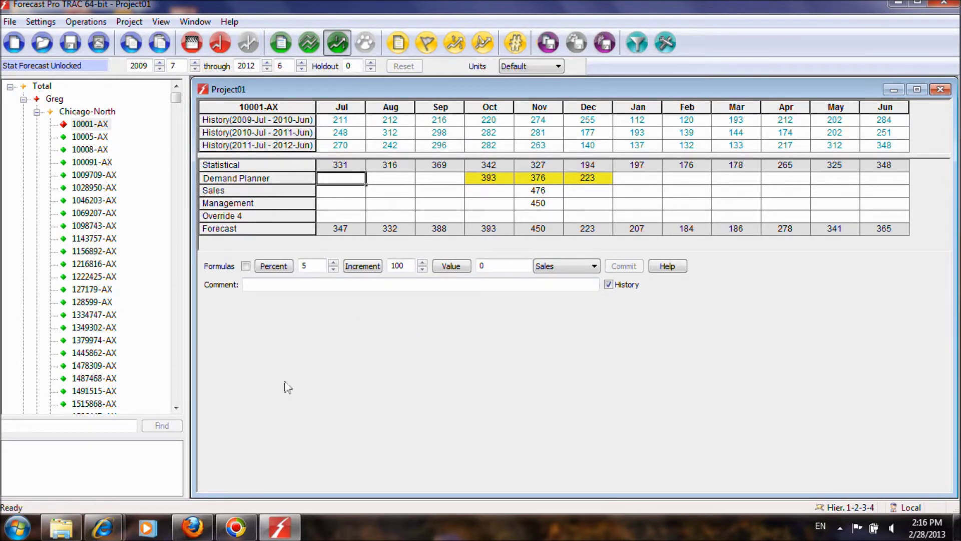
pyautogui.rightClick(259, 178)
pyautogui.click(331, 247)
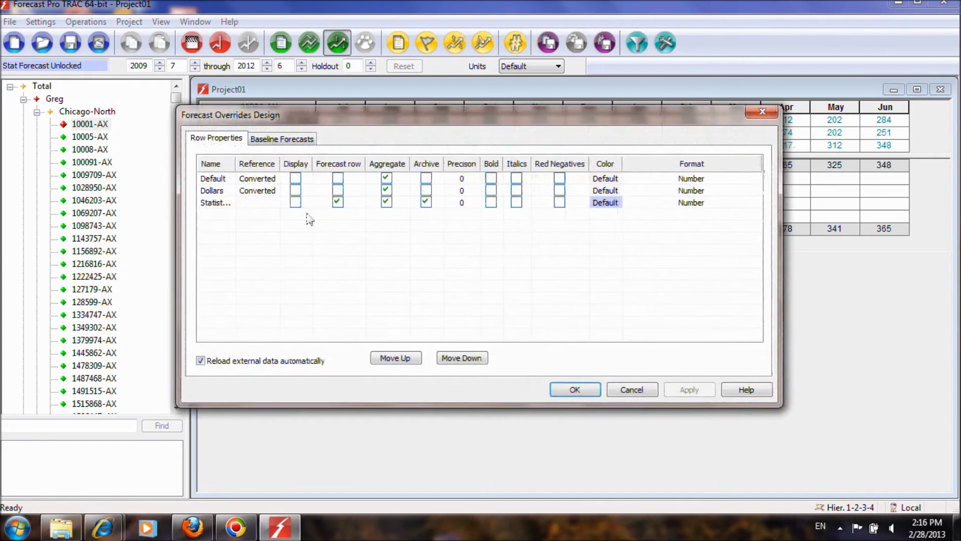
pyautogui.click(575, 389)
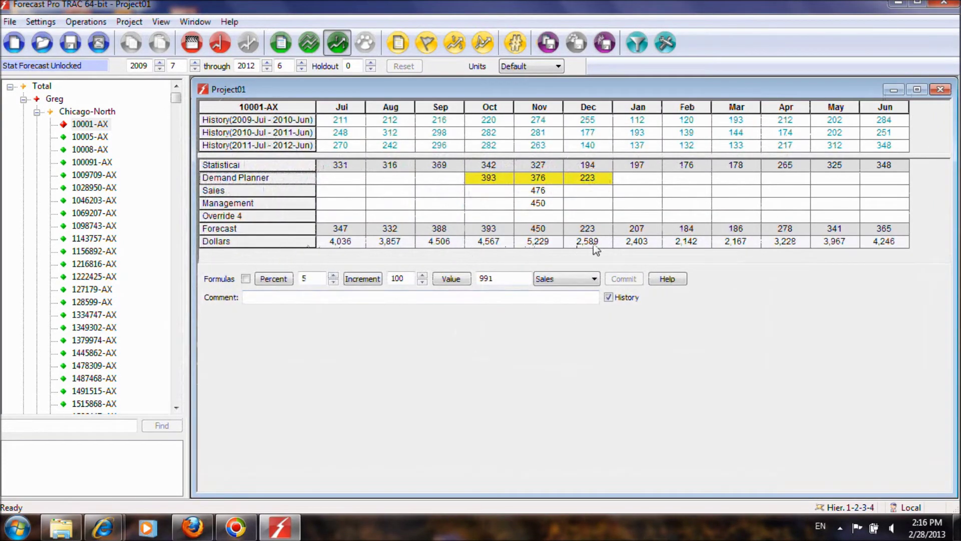
# Enter 350 as the July override in the Demand Planner row of part 10001-AX, commit it and check July Dollars.
pyautogui.click(354, 232)
pyautogui.click(354, 242)
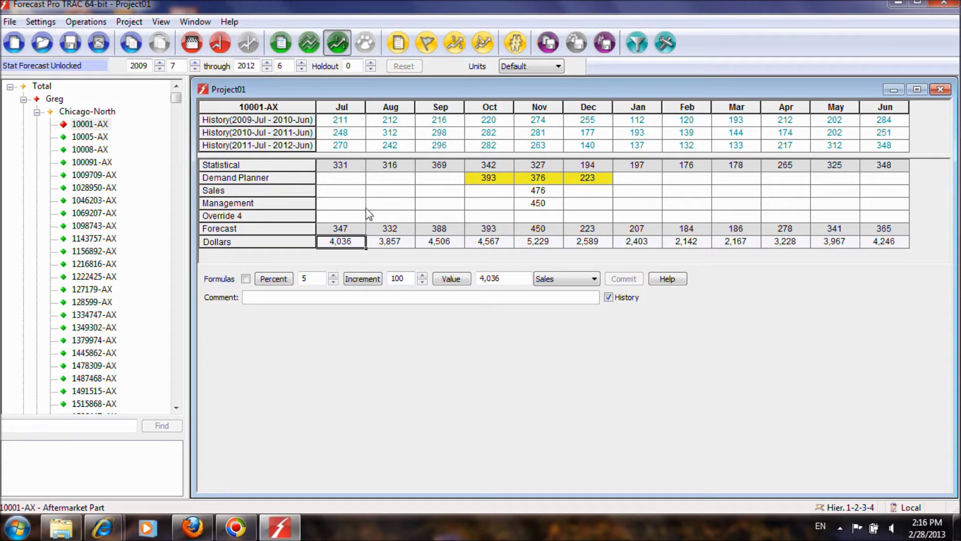
pyautogui.click(352, 181)
pyautogui.write('350')
pyautogui.press('Tab')
pyautogui.click(624, 279)
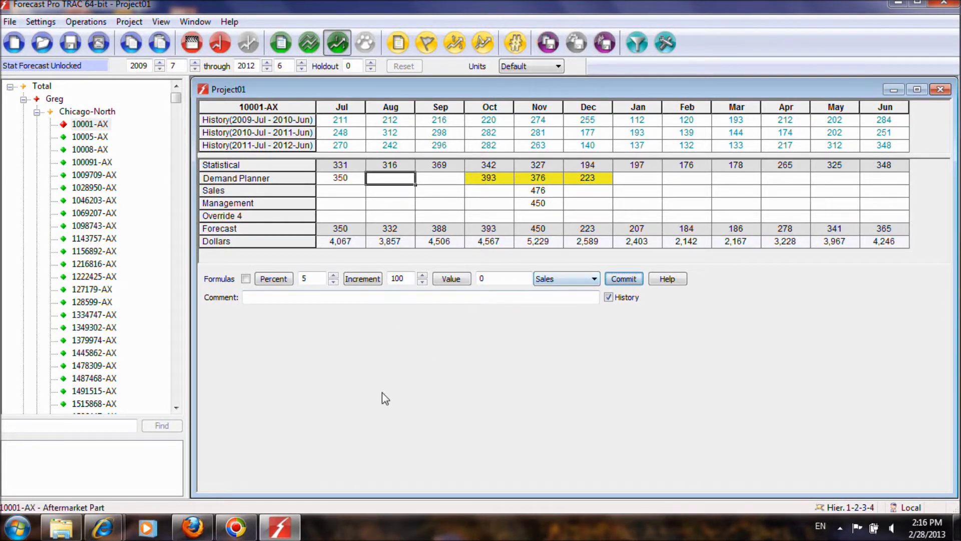
pyautogui.click(353, 244)
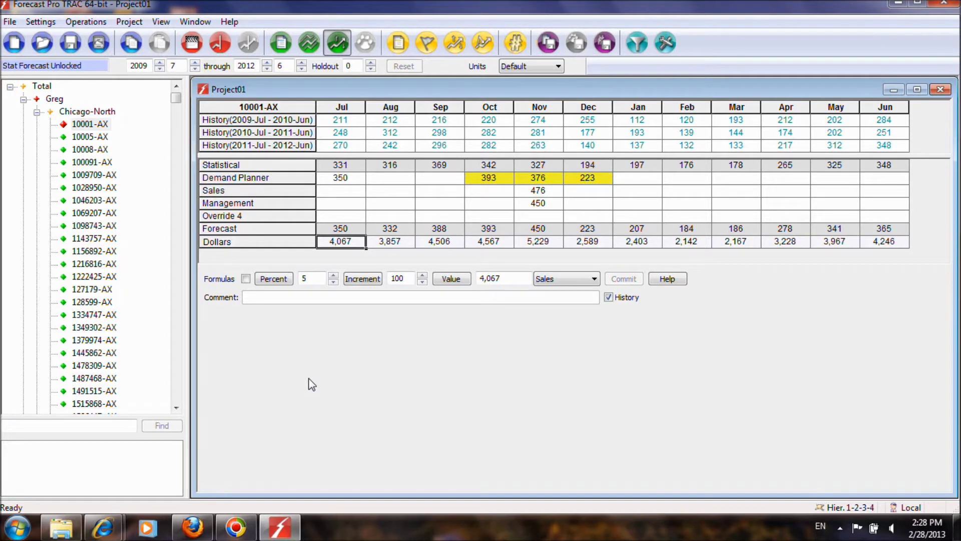
# Import the external data file External Data for Autoparts into the project.
pyautogui.click(129, 22)
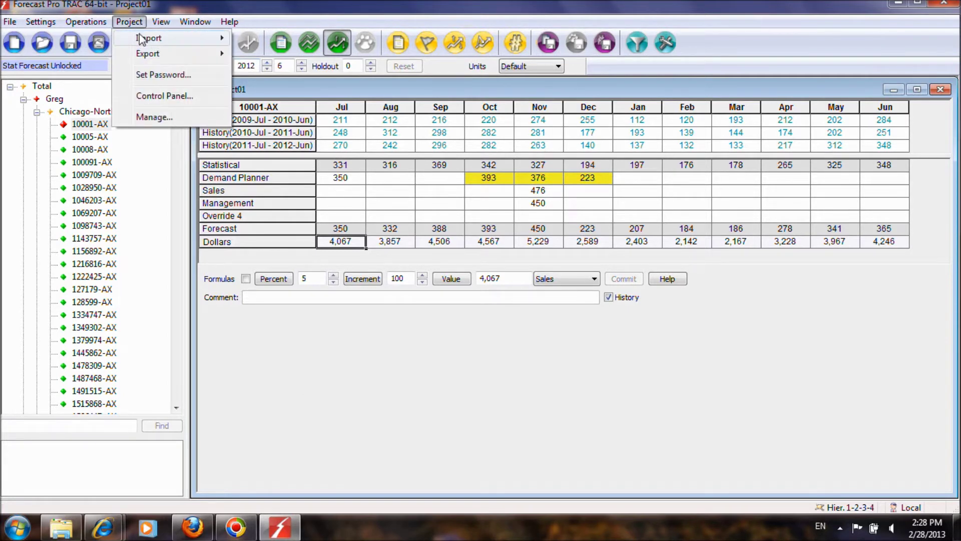
pyautogui.moveTo(140, 37)
pyautogui.click(291, 143)
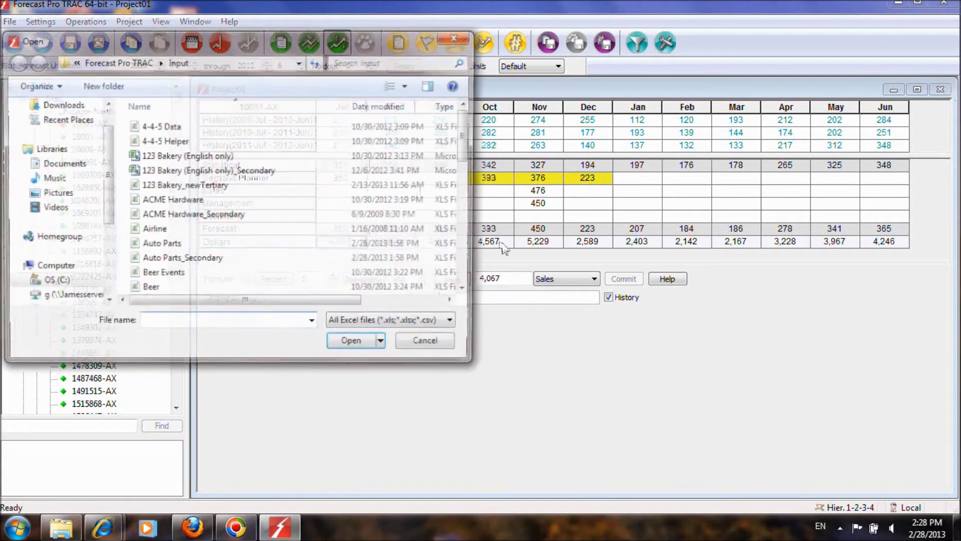
pyautogui.scroll(-1, 354, 246)
pyautogui.scroll(-3, 354, 247)
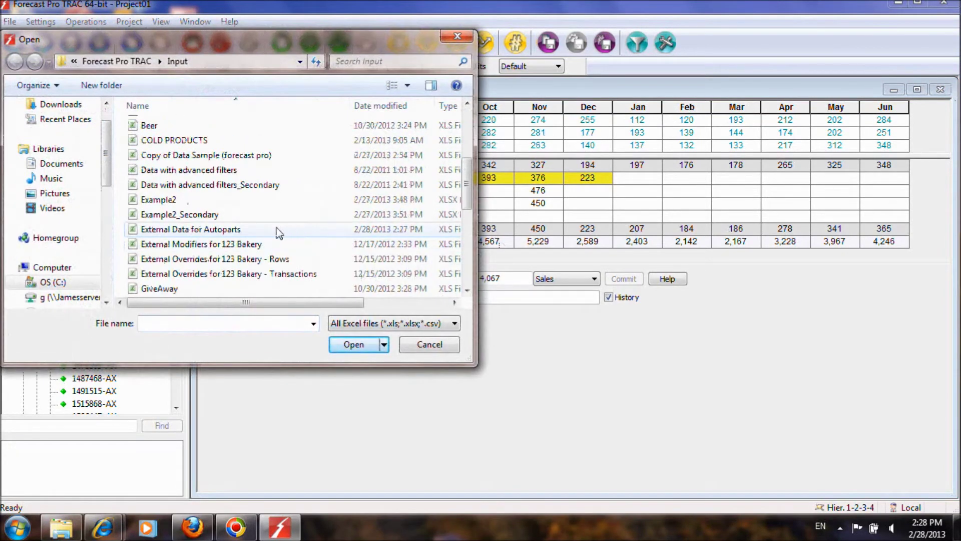
pyautogui.doubleClick(307, 229)
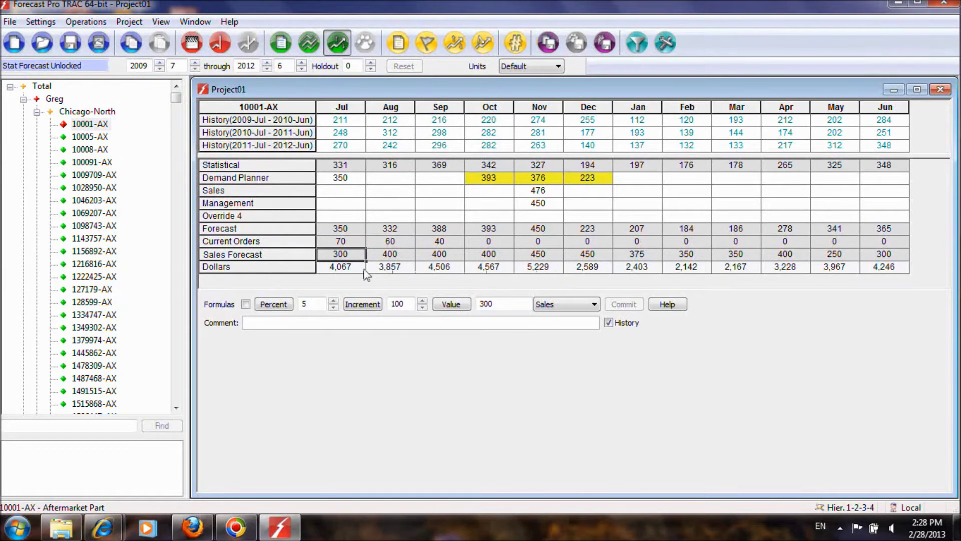
# Review the imported Current Orders and Sales Forecast rows of part 10001-AX alongside its July Demand Planner override.
pyautogui.click(348, 268)
pyautogui.click(303, 245)
pyautogui.click(302, 254)
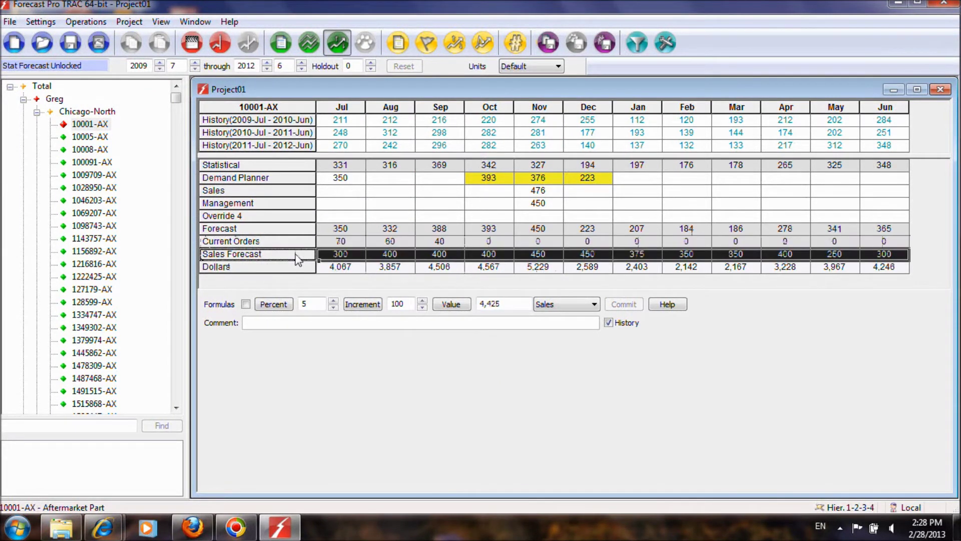
pyautogui.click(335, 243)
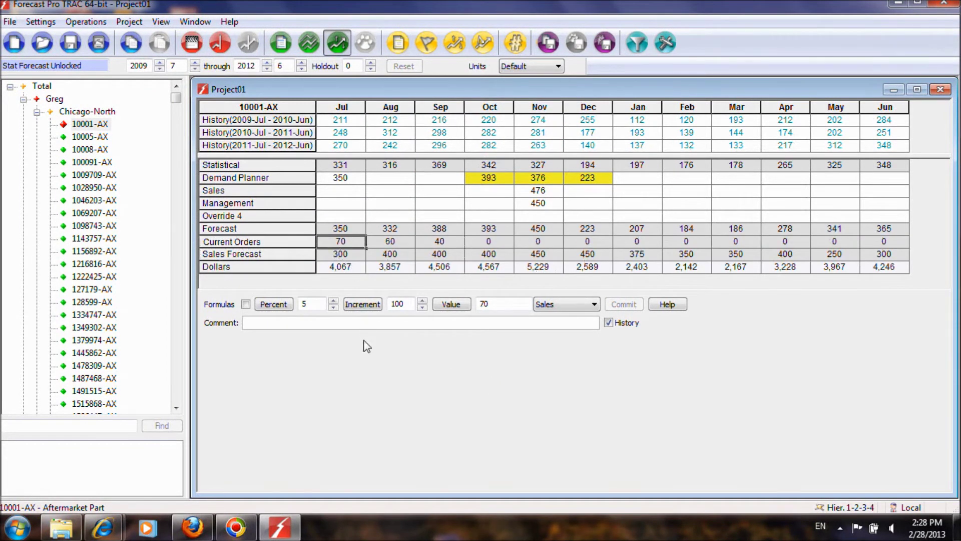
pyautogui.click(291, 255)
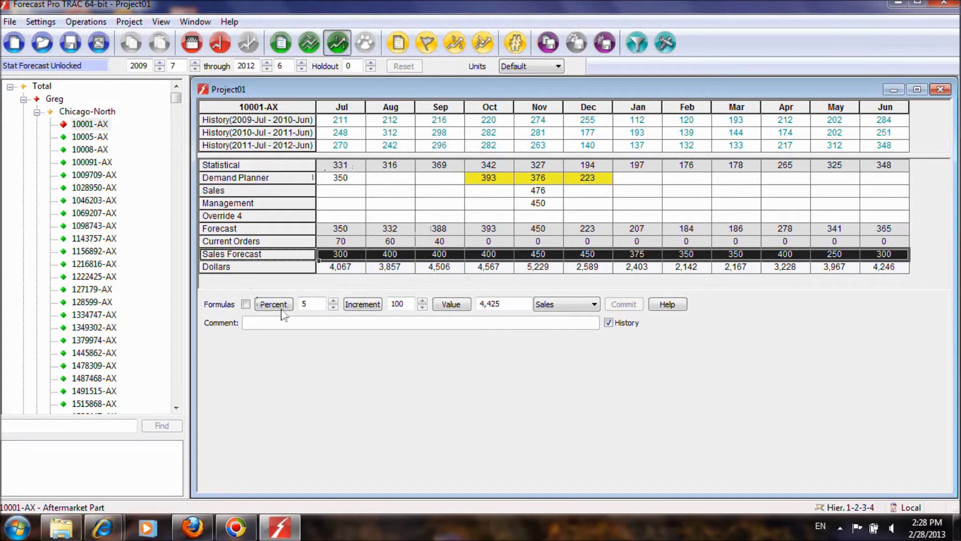
pyautogui.click(357, 241)
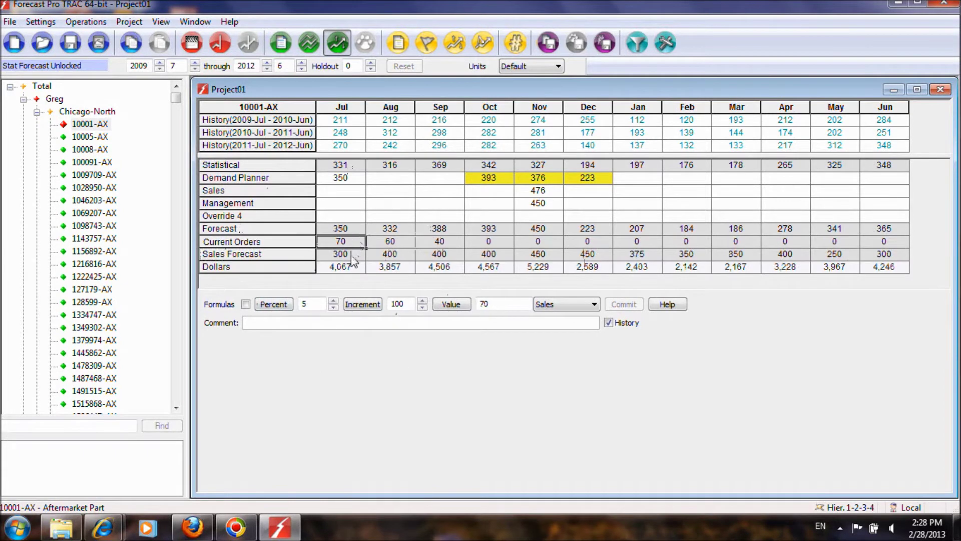
pyautogui.click(352, 177)
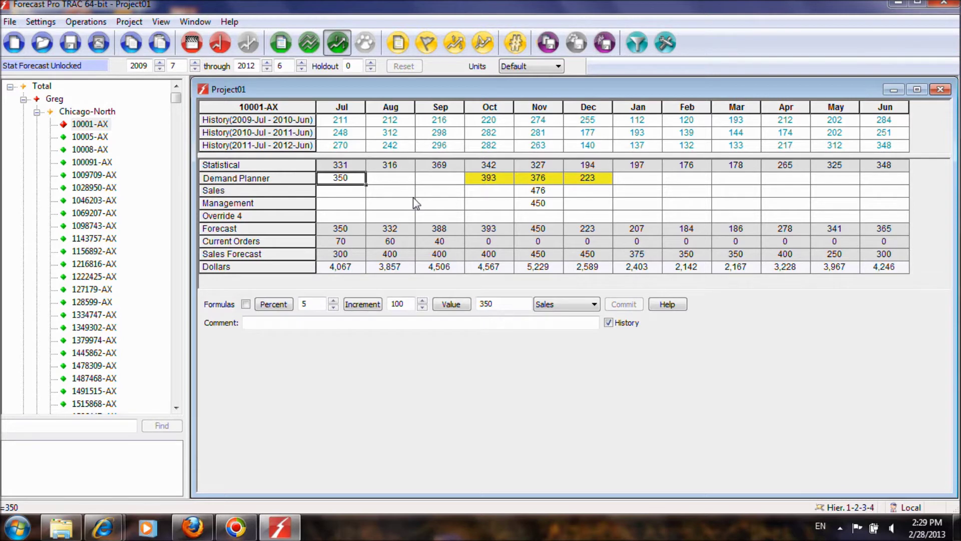
# Insert a calculated global row named ATP above the Current Orders row.
pyautogui.rightClick(300, 245)
pyautogui.click(325, 369)
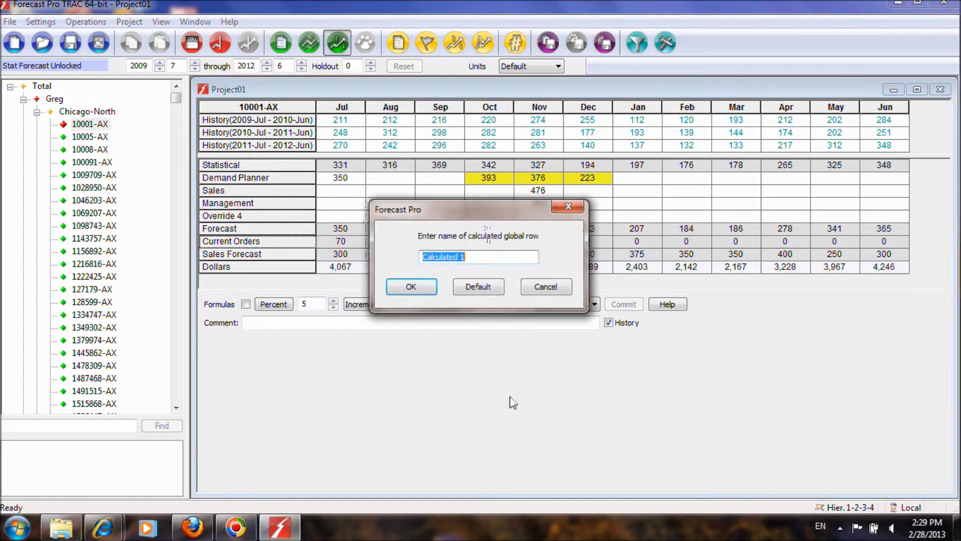
pyautogui.press('capslock')
pyautogui.write('ATP')
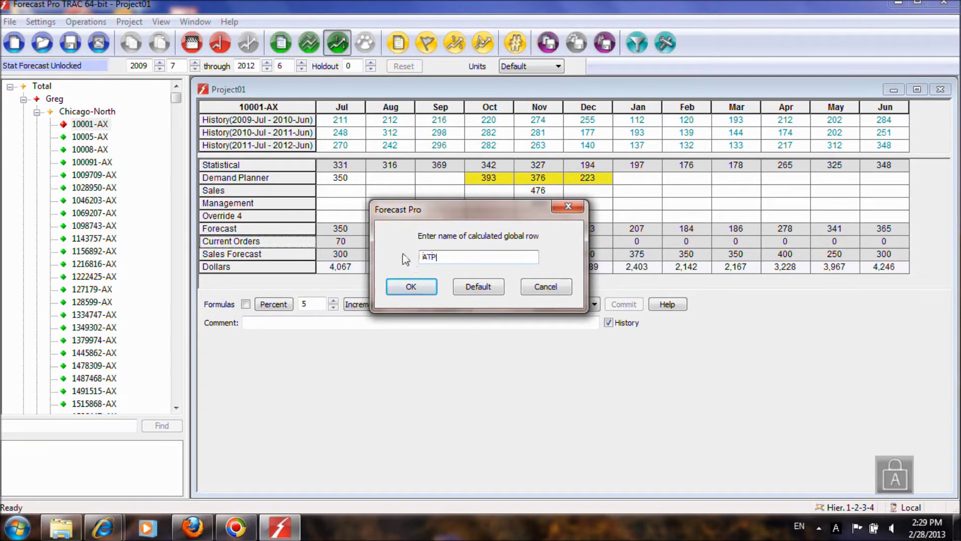
pyautogui.click(400, 290)
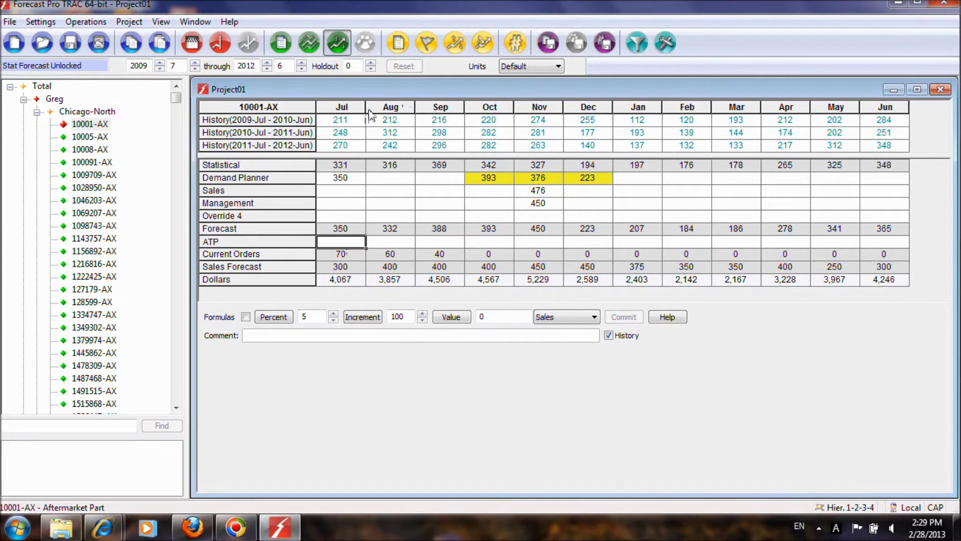
# Enter the formula =forecast-{Current Orders} in the July cell of the ATP row.
pyautogui.click(385, 242)
pyautogui.write('=')
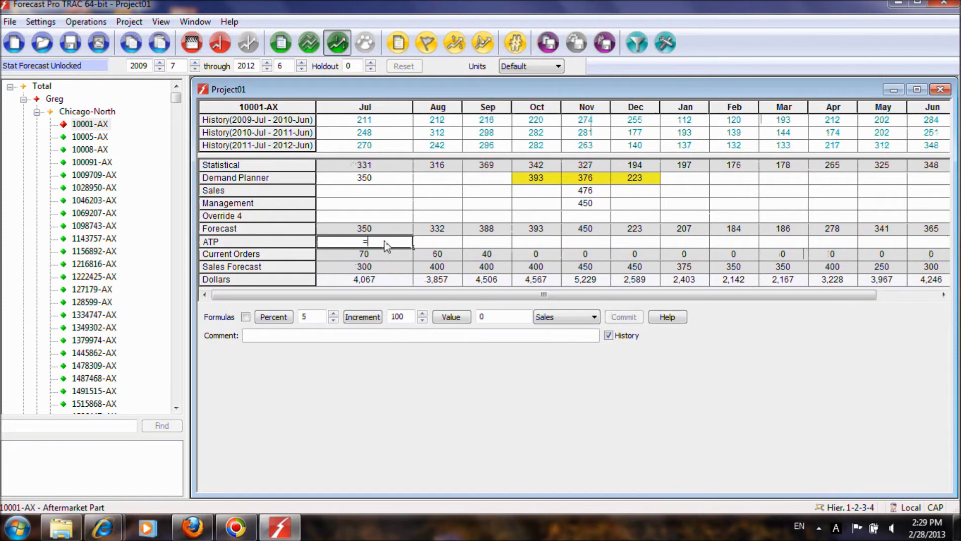
pyautogui.press('capslock')
pyautogui.write('forecast-(')
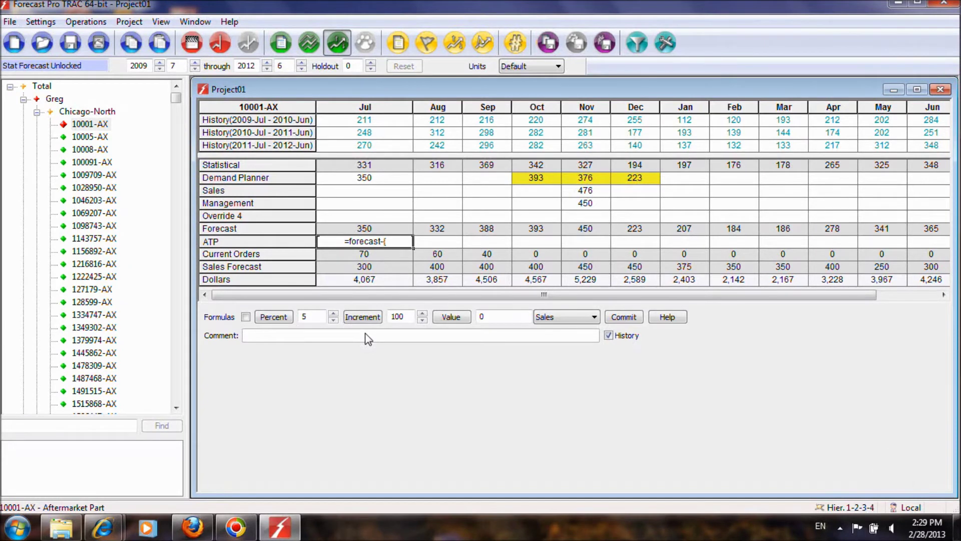
pyautogui.write('Current Orders)')
pyautogui.press('Tab')
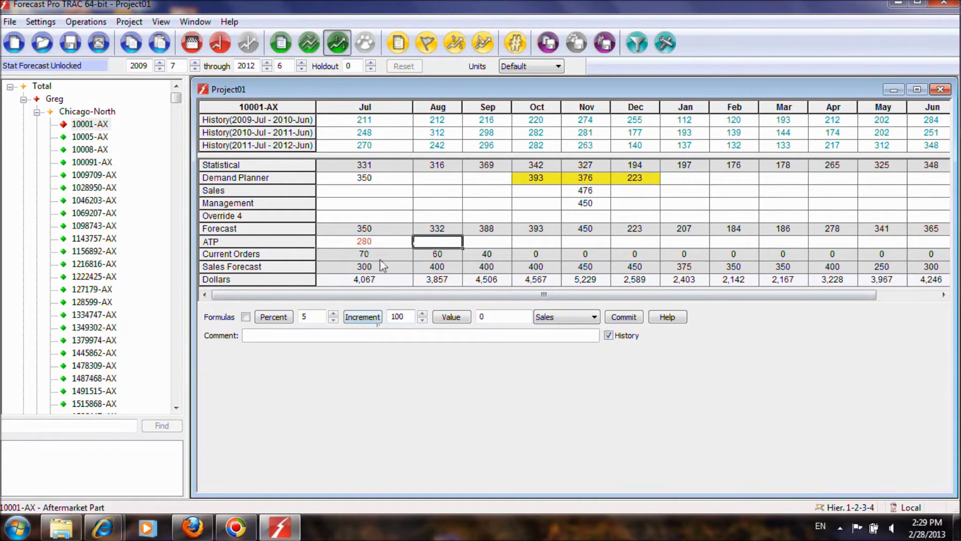
# Extend the July ATP formula across August to June, commit it and check the formula in the July cell.
pyautogui.moveTo(436, 242); pyautogui.dragTo(846, 252)
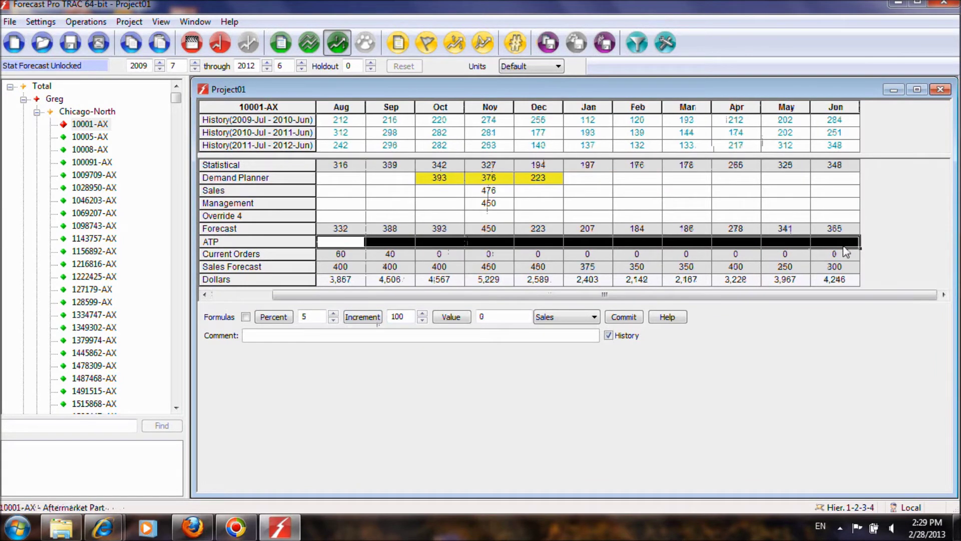
pyautogui.click(620, 316)
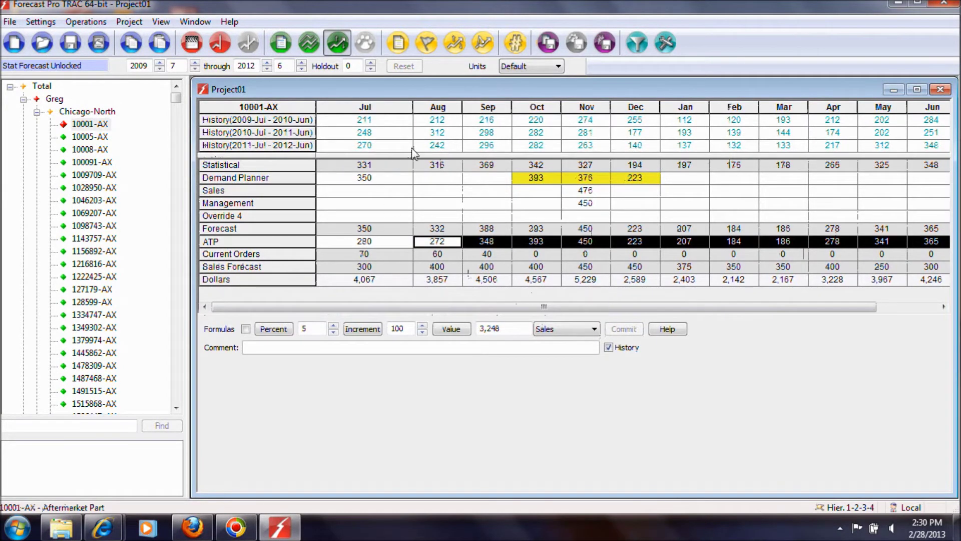
pyautogui.click(337, 246)
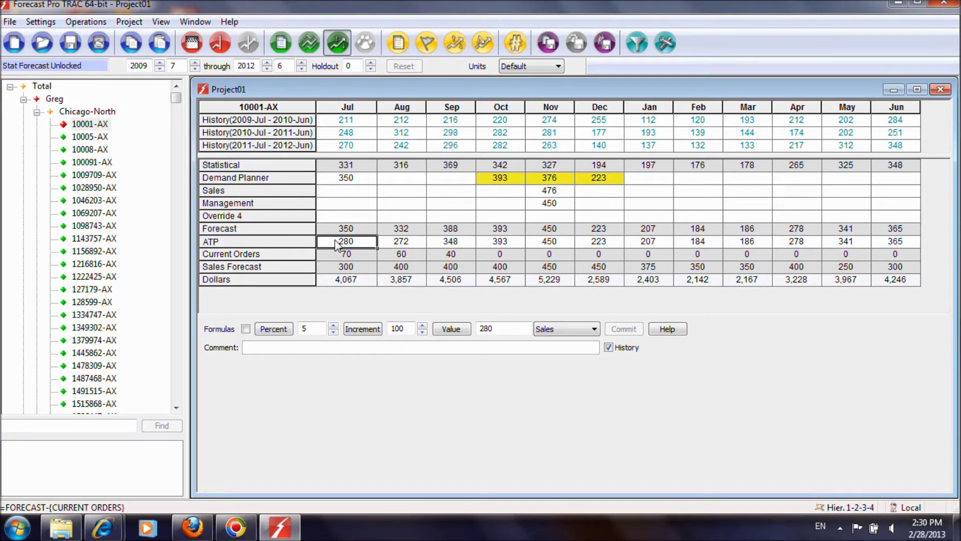
# Show the graph for part 10001-AX, exclude its historic values and include the Sales Forecast external row.
pyautogui.click(314, 46)
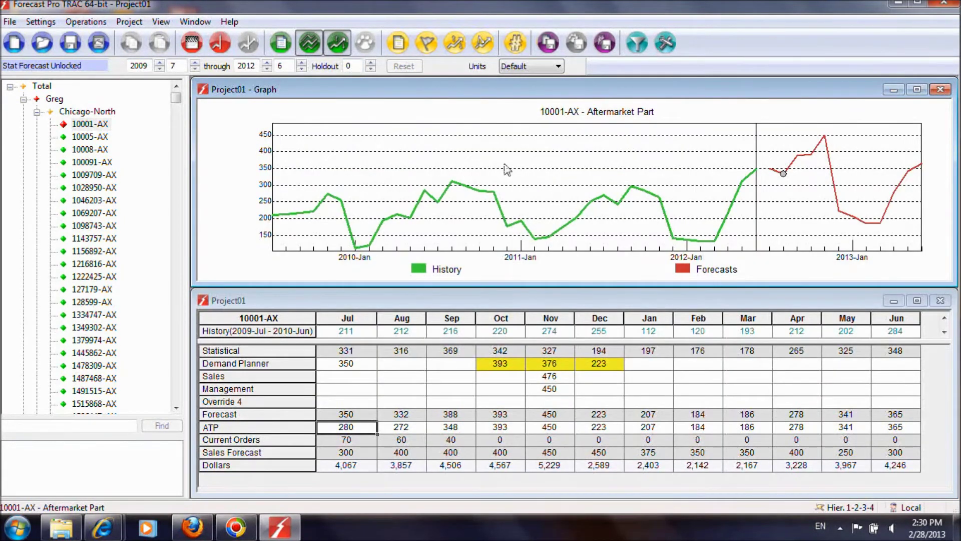
pyautogui.rightClick(541, 171)
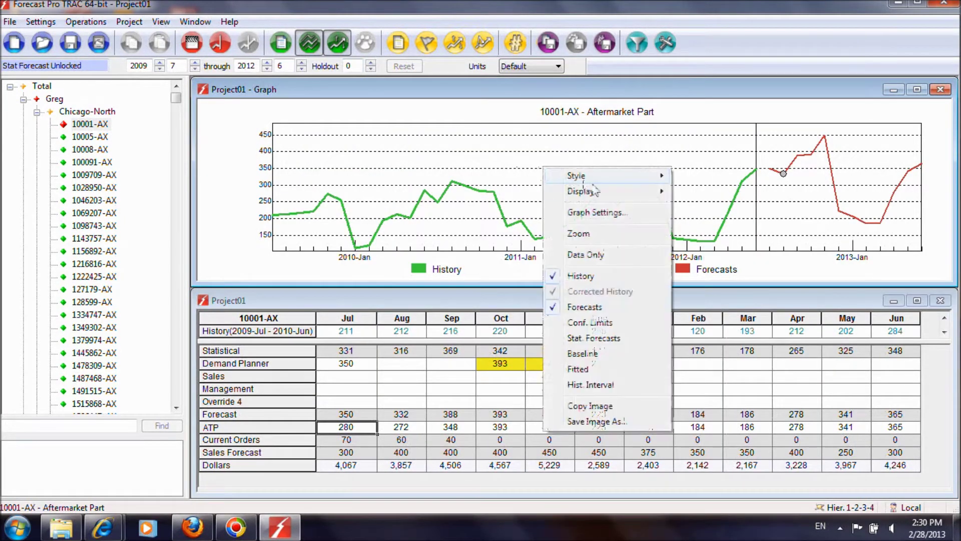
pyautogui.click(611, 214)
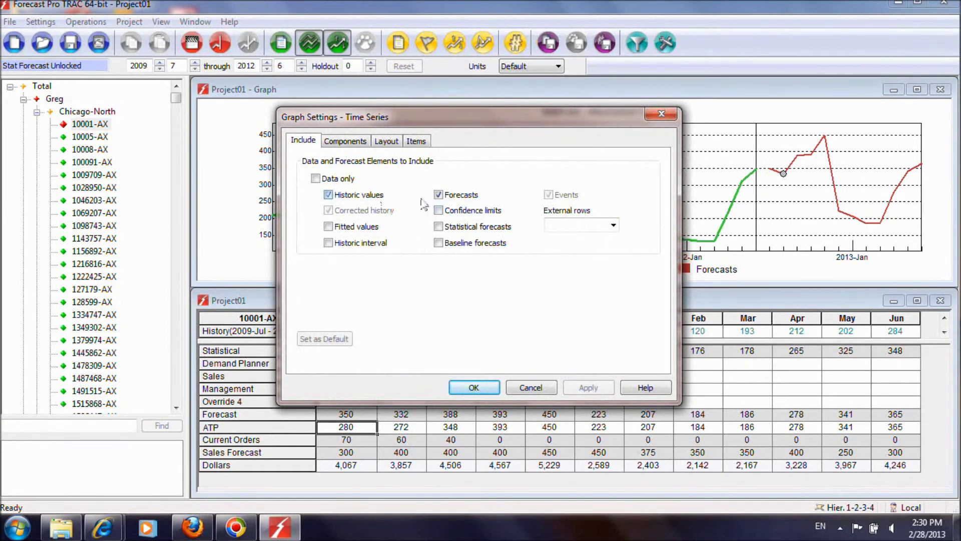
pyautogui.click(380, 195)
pyautogui.click(601, 227)
pyautogui.click(583, 259)
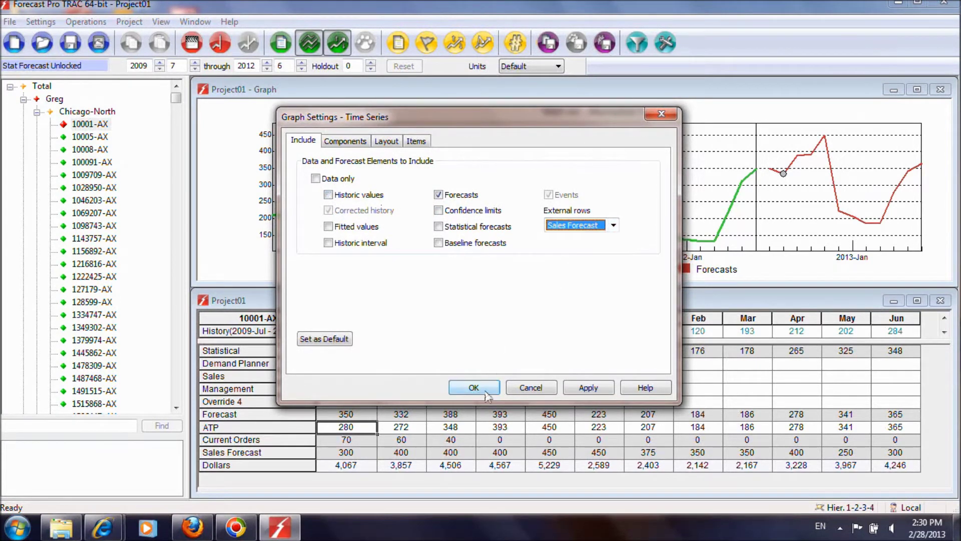
pyautogui.click(485, 388)
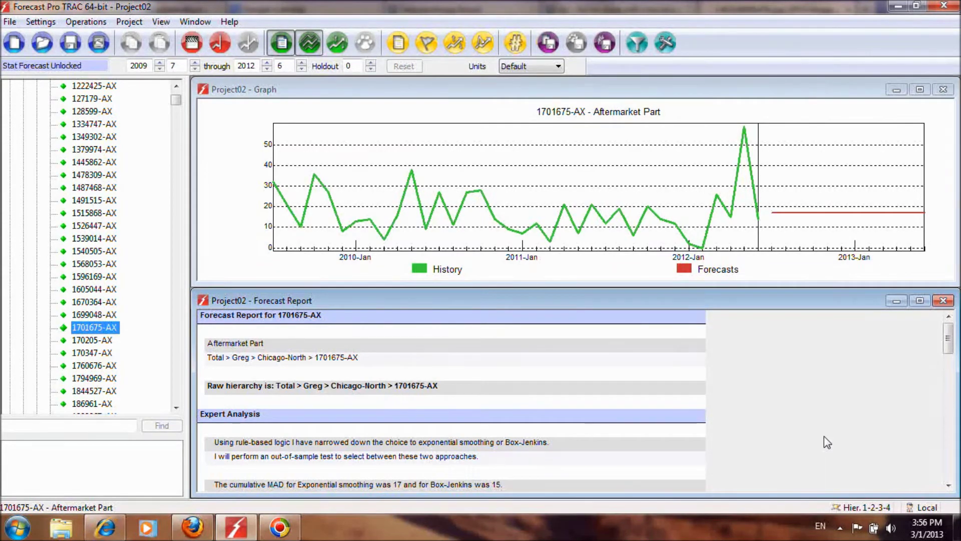
# Replace the expert-selected model of part 1701675-AX with the Winters exponential smoothing model.
pyautogui.rightClick(96, 328)
pyautogui.moveTo(203, 110)
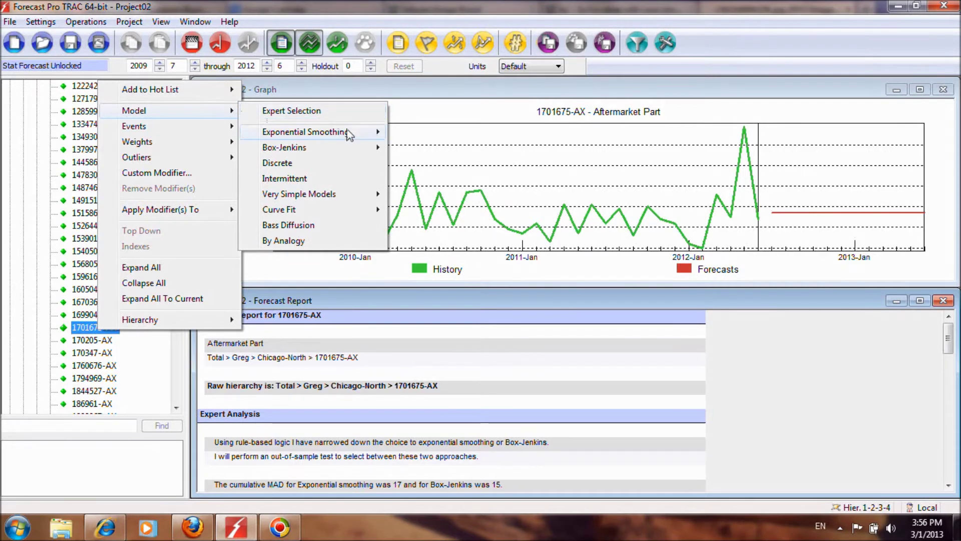
pyautogui.moveTo(362, 133)
pyautogui.click(470, 177)
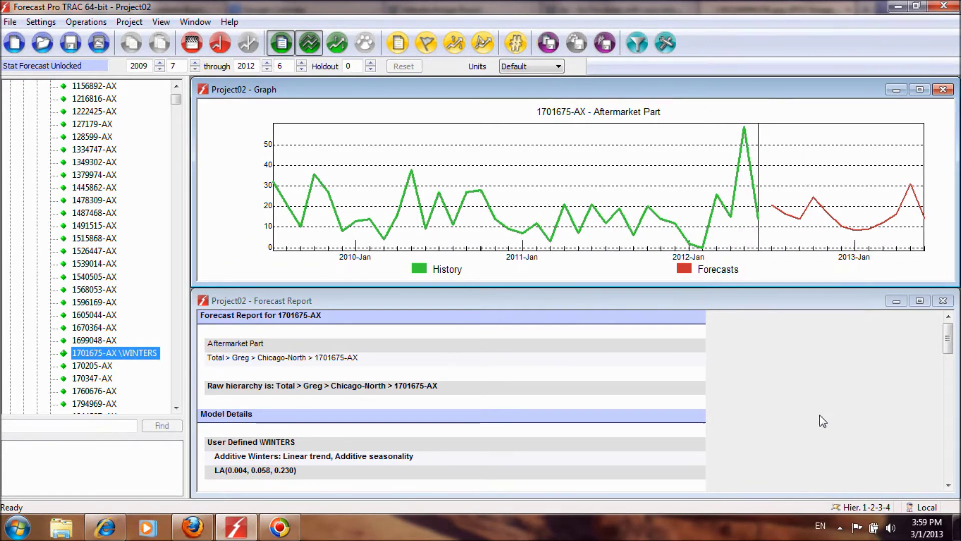
# Inspect the history graph of part 10008-AX and assign the _OneTimeEvent event to the part.
pyautogui.moveTo(176, 99); pyautogui.dragTo(176, 89)
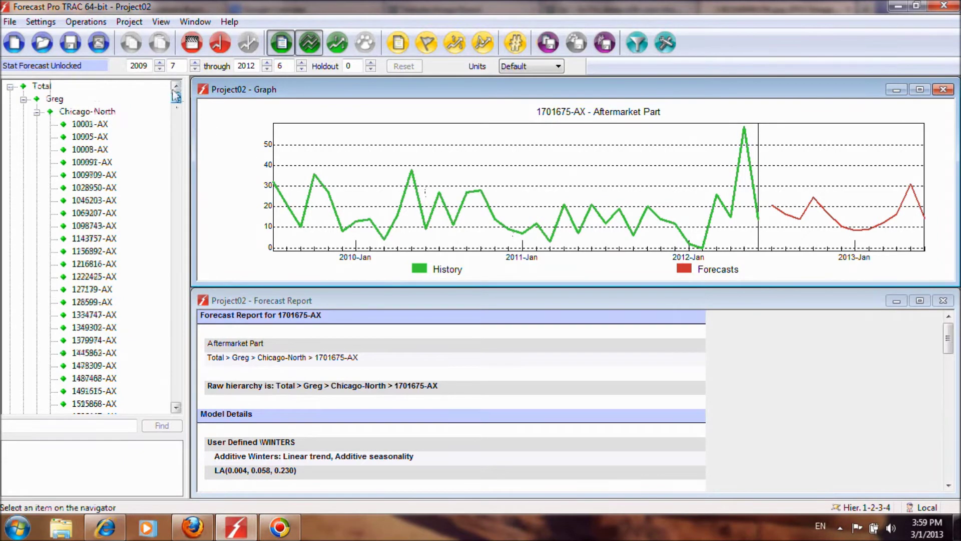
pyautogui.click(90, 150)
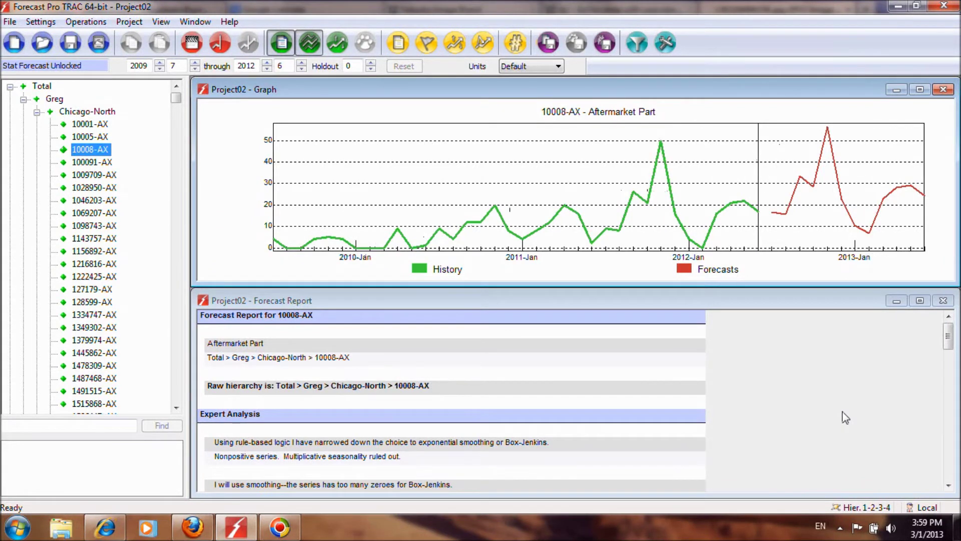
pyautogui.click(701, 172)
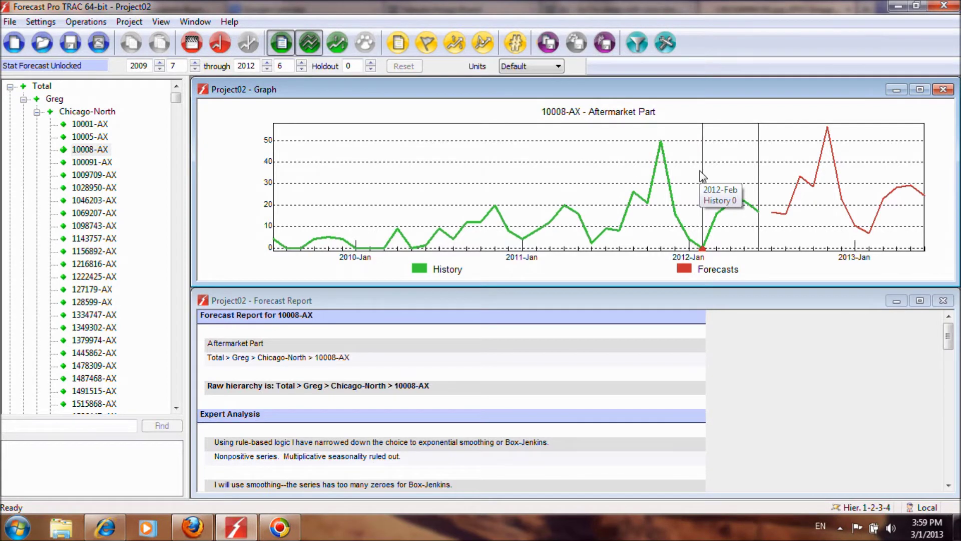
pyautogui.moveTo(538, 192)
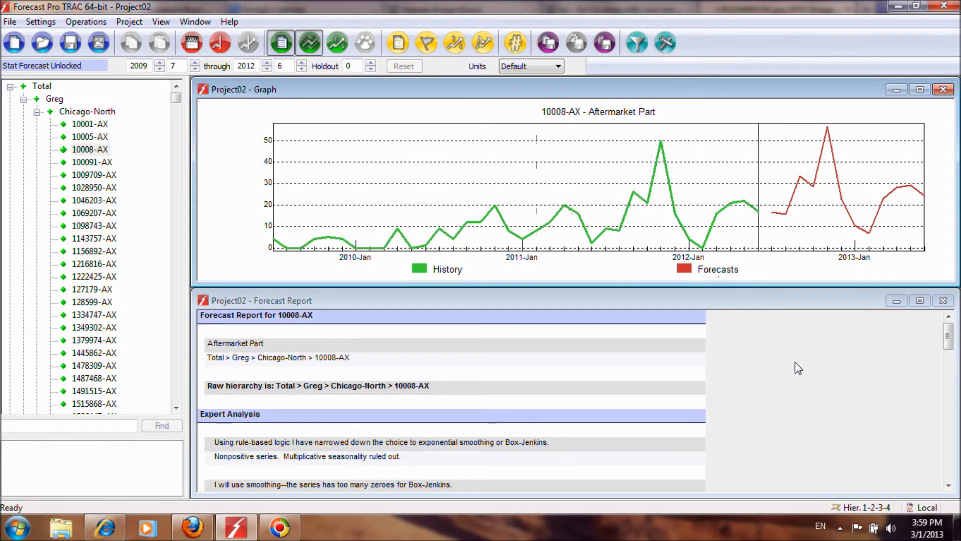
pyautogui.rightClick(107, 151)
pyautogui.moveTo(230, 199)
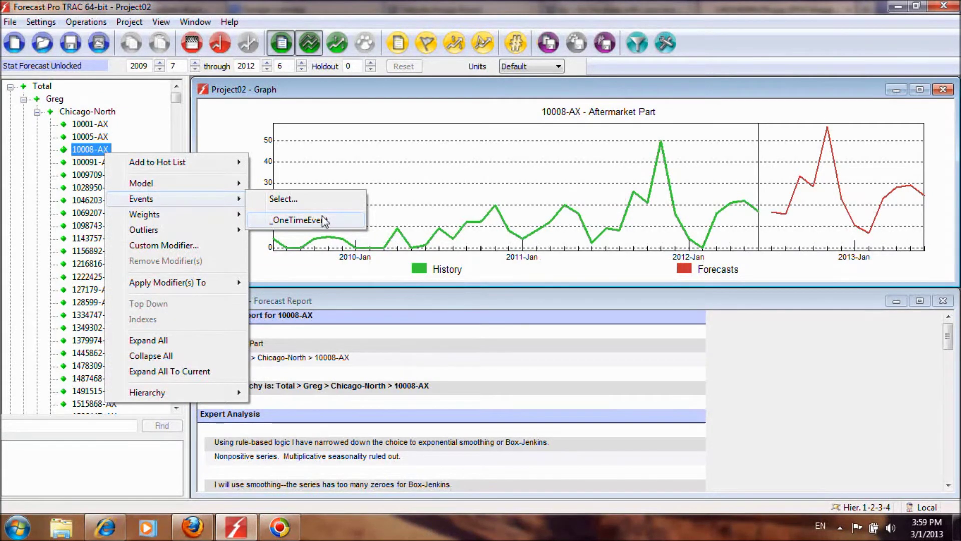
pyautogui.click(324, 221)
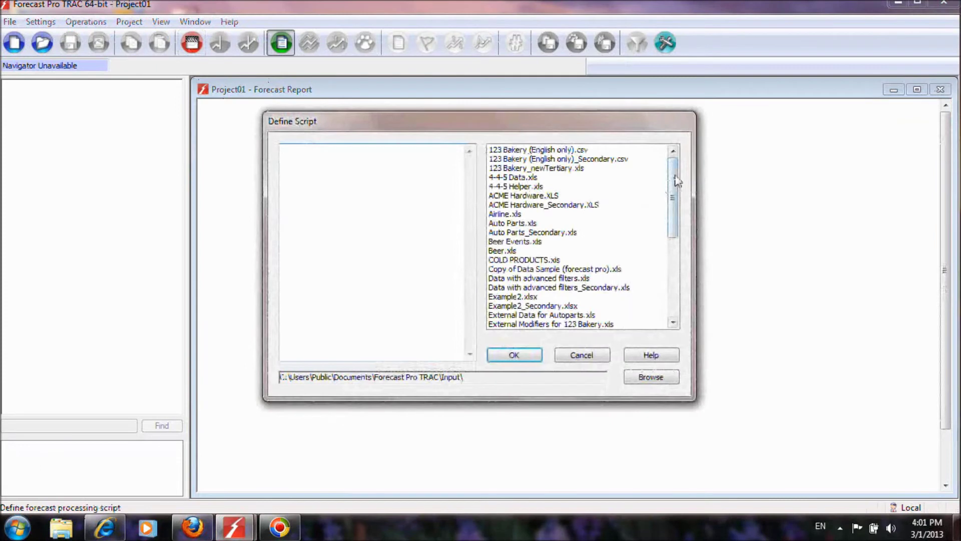
# Load the Minty Fresh Mouthwash data file into the script, forecast it and display the graph.
pyautogui.scroll(-6, 646, 215)
pyautogui.doubleClick(521, 306)
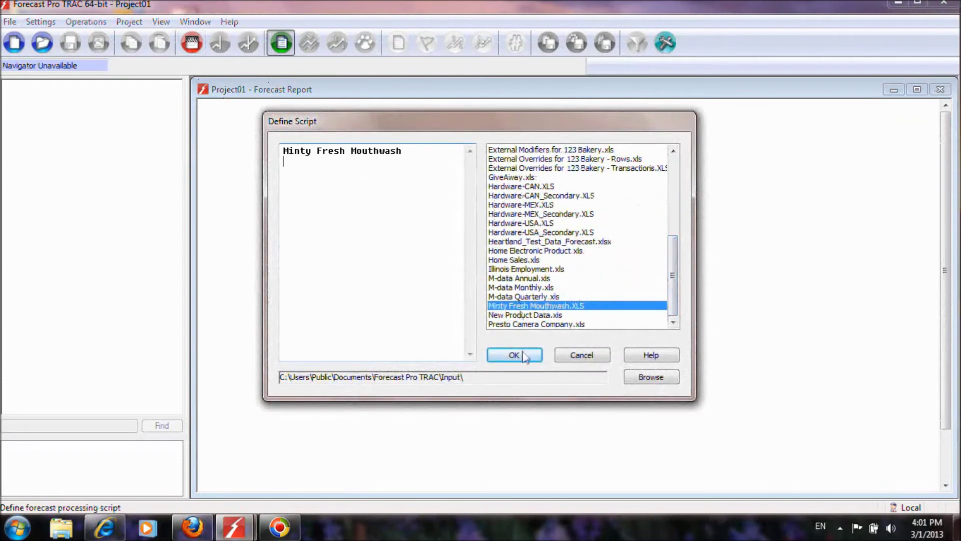
pyautogui.click(516, 355)
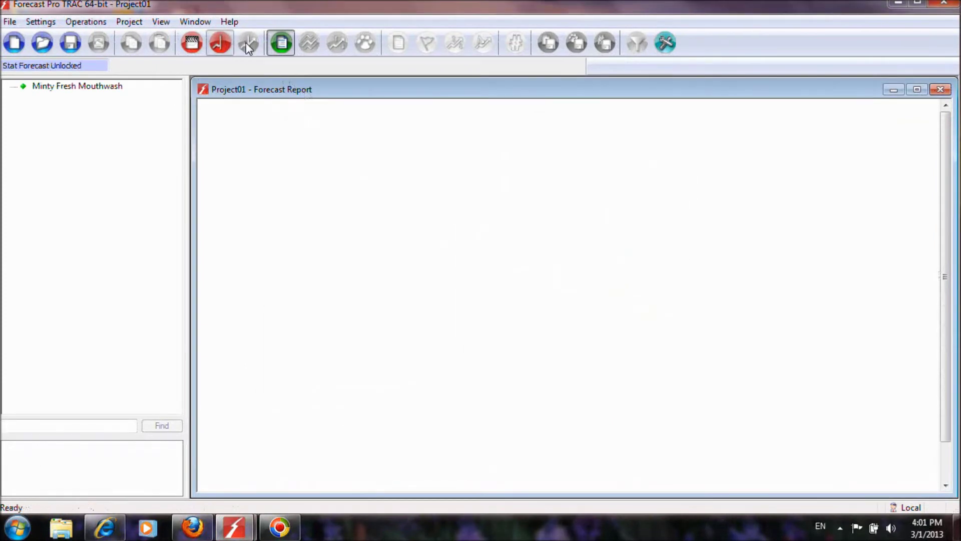
pyautogui.click(247, 44)
pyautogui.click(309, 43)
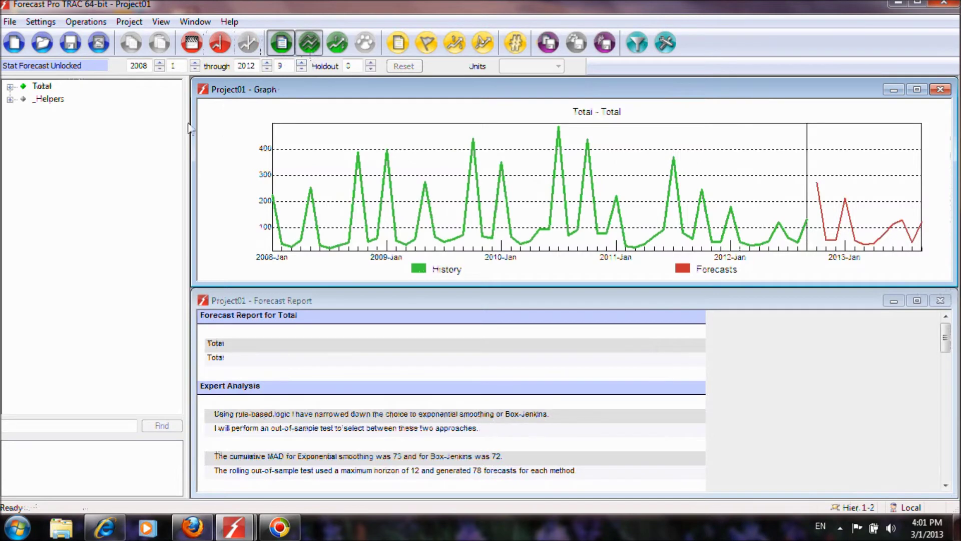
# Expand the entire hierarchy and inspect the history and forecast graph of MintyFresh24.
pyautogui.rightClick(30, 83)
pyautogui.click(60, 273)
pyautogui.click(69, 100)
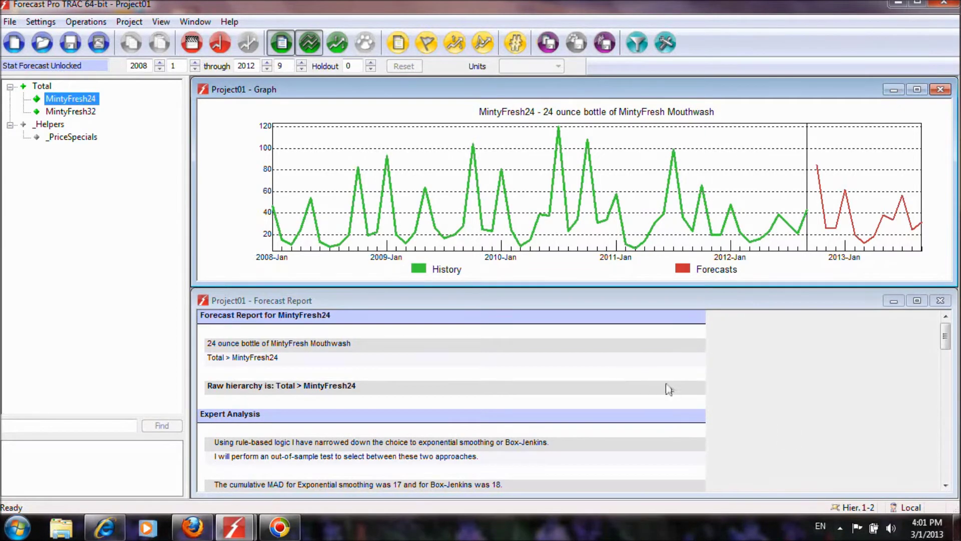
pyautogui.click(386, 223)
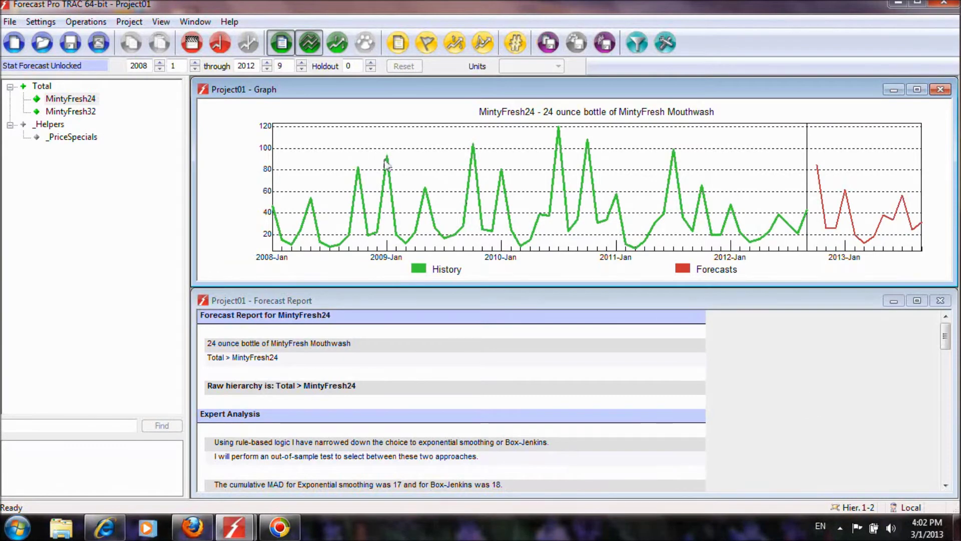
# Assign the _PriceSpecials event to MintyFresh24.
pyautogui.rightClick(67, 100)
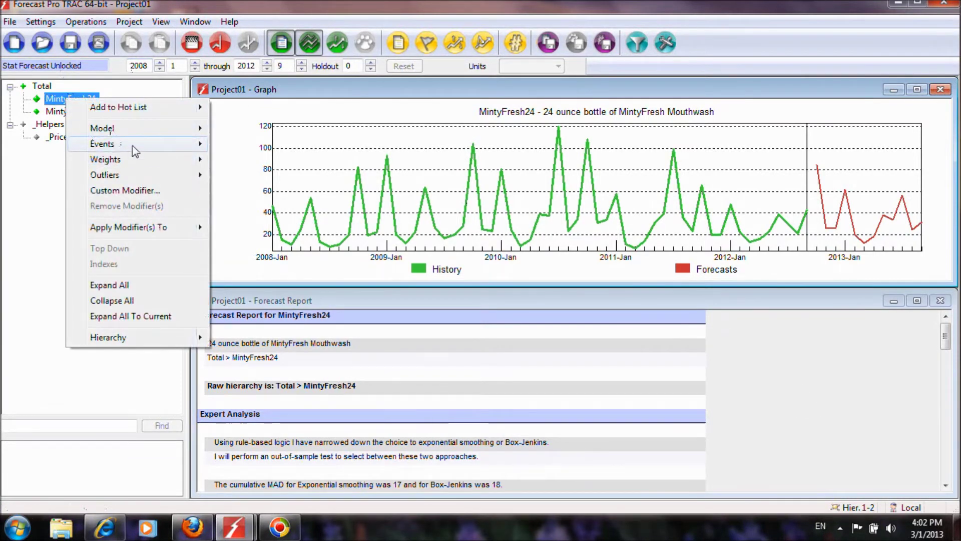
pyautogui.moveTo(132, 145)
pyautogui.click(283, 166)
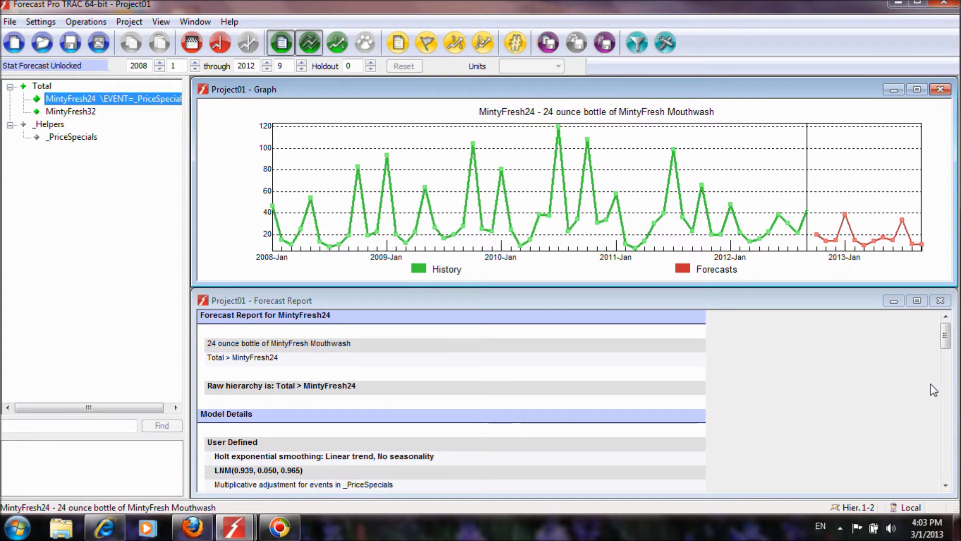
# Start a separate new project, load the New Product Data file into its script and generate the forecasts.
pyautogui.click(898, 2)
pyautogui.doubleClick(500, 245)
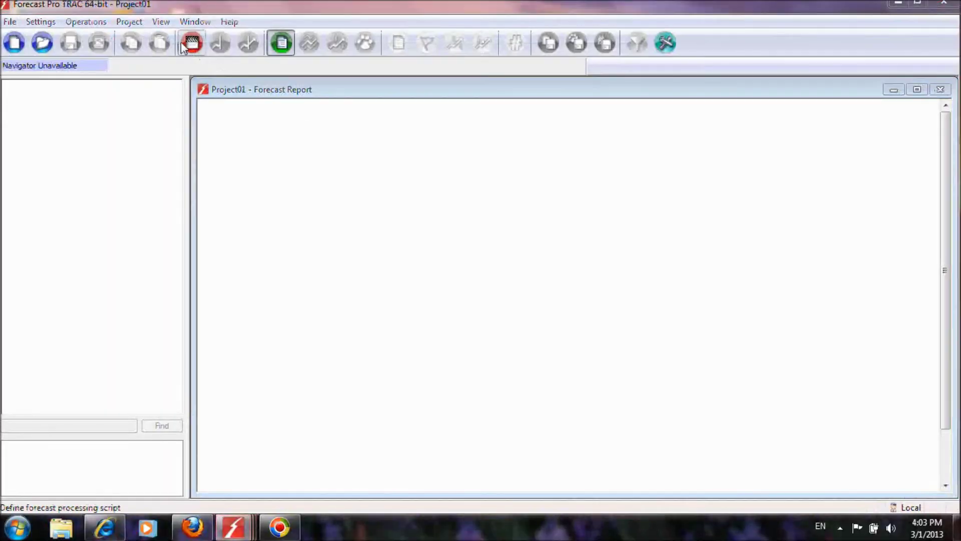
pyautogui.click(191, 44)
pyautogui.scroll(-6, 635, 183)
pyautogui.click(560, 306)
pyautogui.doubleClick(558, 314)
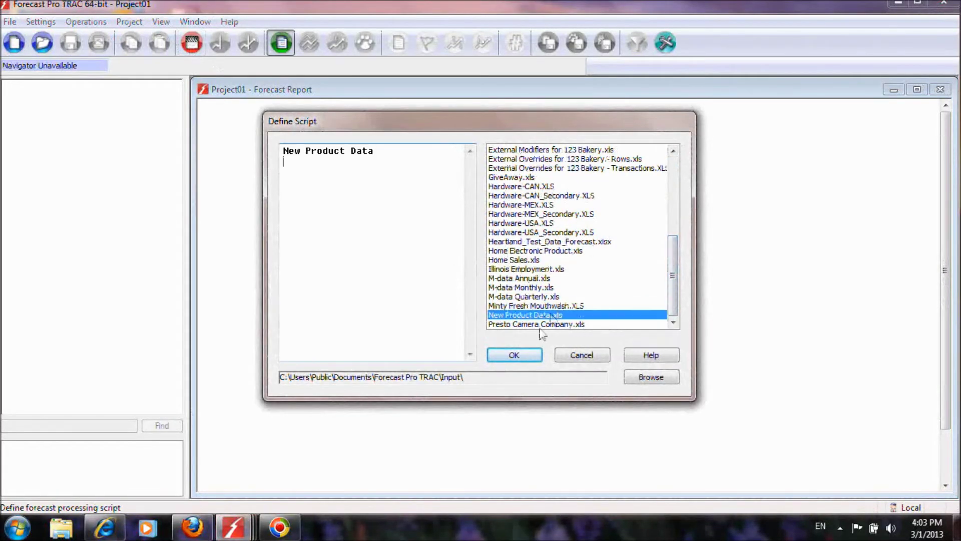
pyautogui.click(514, 355)
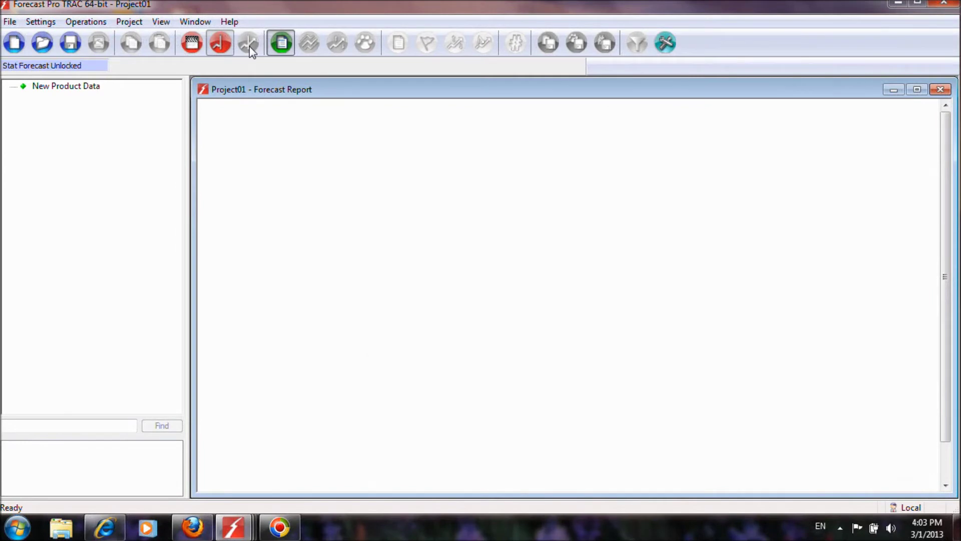
pyautogui.click(249, 46)
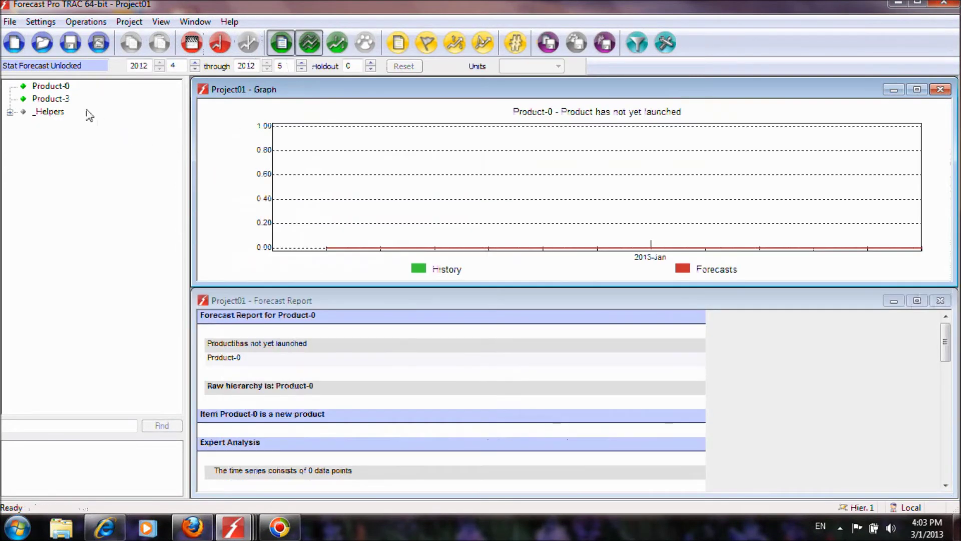
# Examine the graph and override table of Product-0 and the sales history of the _Profile 1 helper.
pyautogui.click(57, 88)
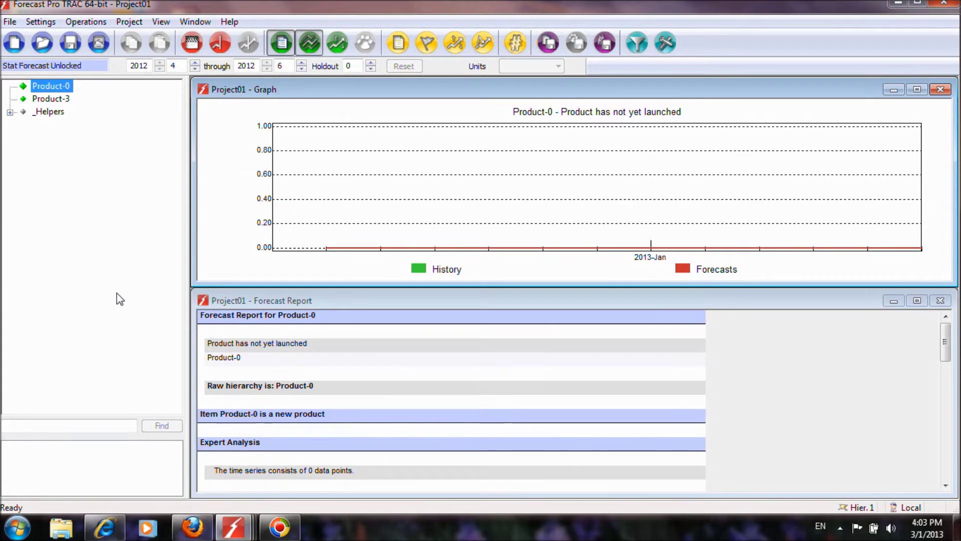
pyautogui.click(337, 43)
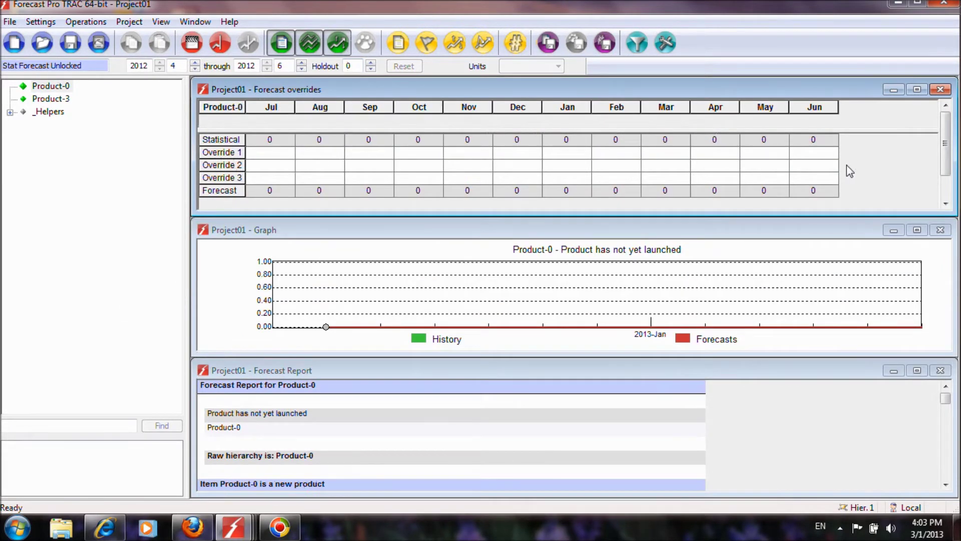
pyautogui.click(338, 43)
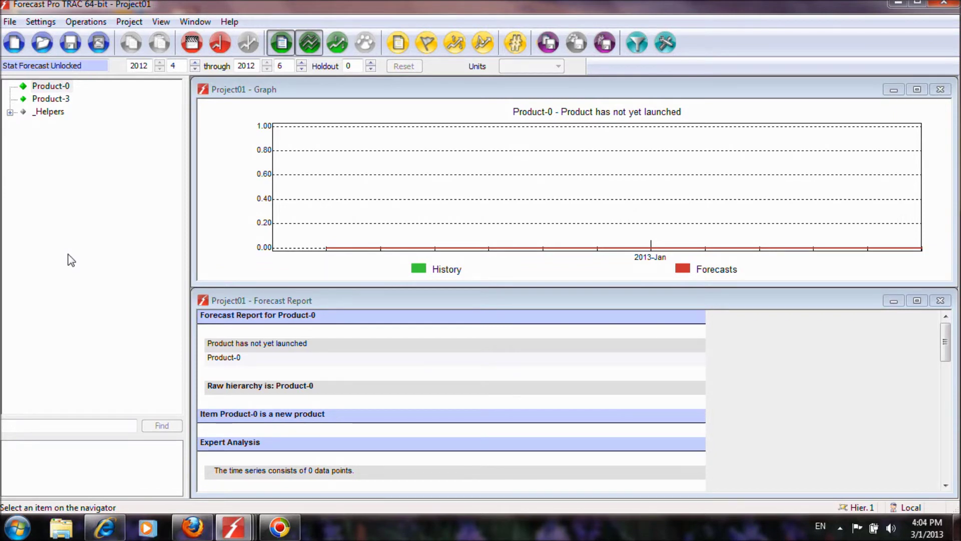
pyautogui.click(10, 112)
pyautogui.click(62, 124)
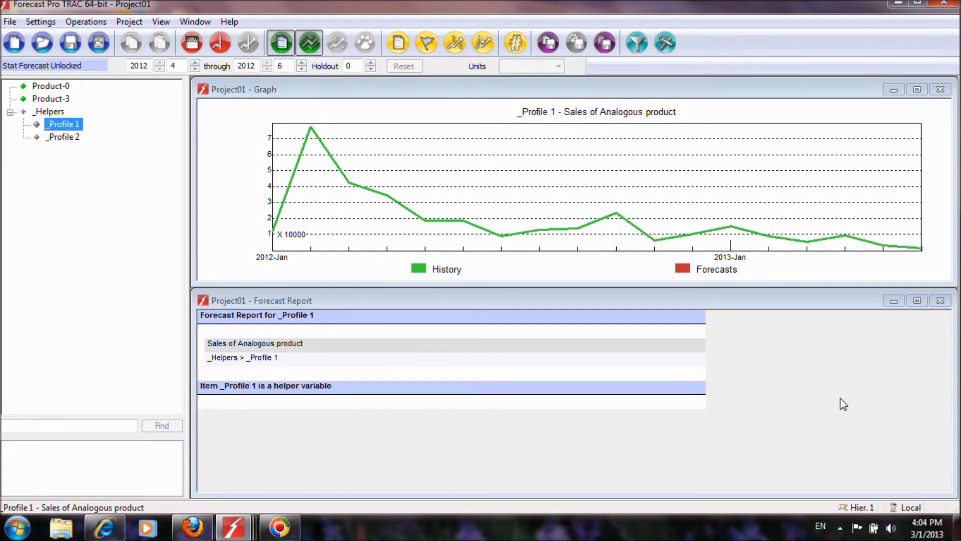
# Apply the By Analogy model to Product-0 using _Profile 1 and a specified launch total of 500000.
pyautogui.click(66, 89)
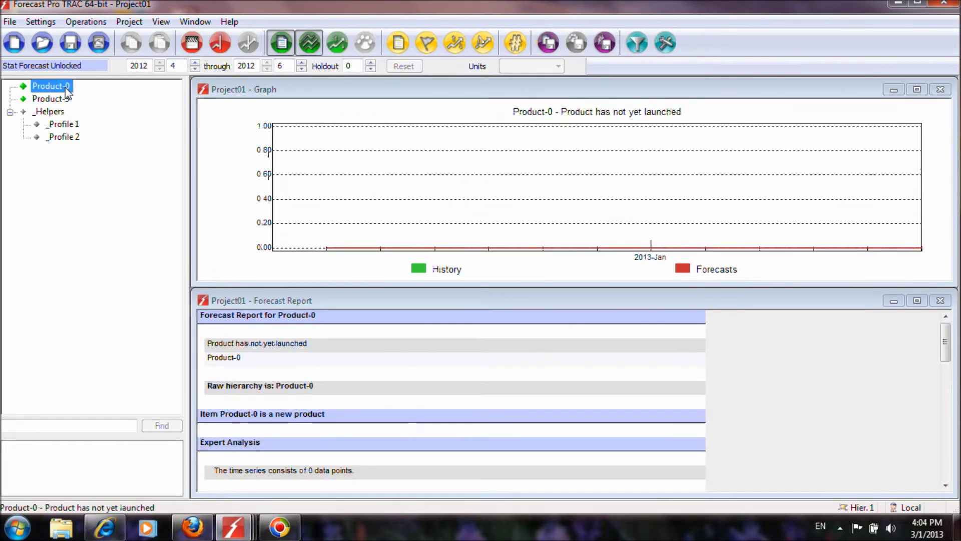
pyautogui.rightClick(66, 88)
pyautogui.moveTo(118, 119)
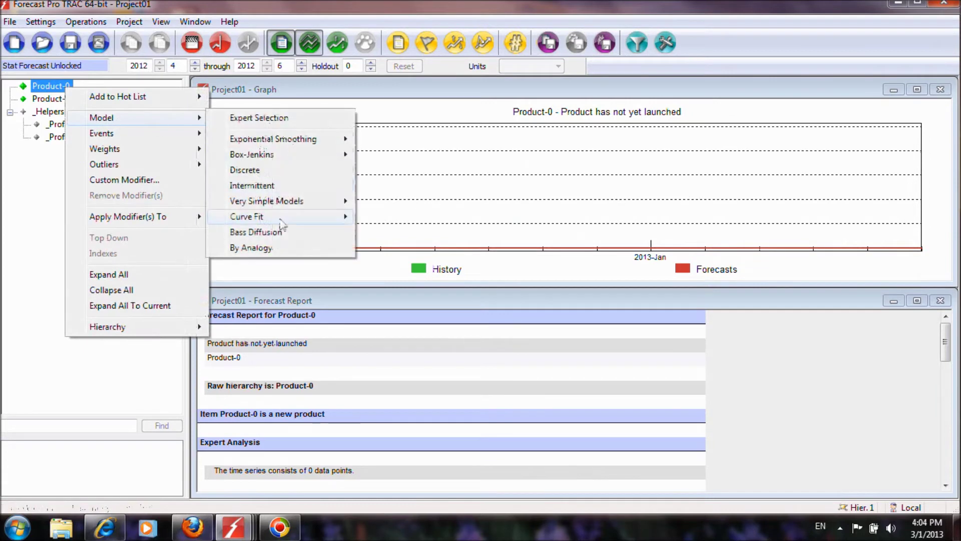
pyautogui.click(271, 248)
pyautogui.click(361, 234)
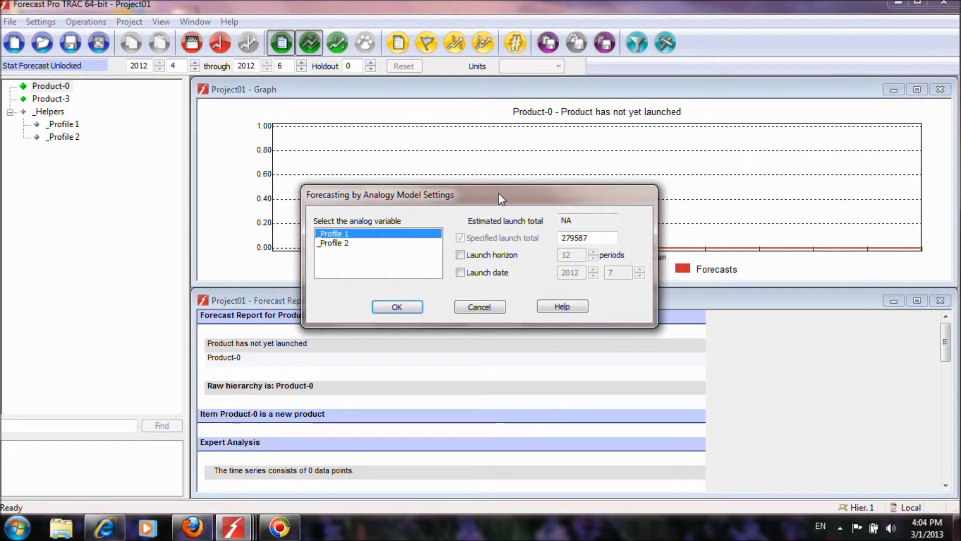
pyautogui.moveTo(611, 238); pyautogui.dragTo(551, 239)
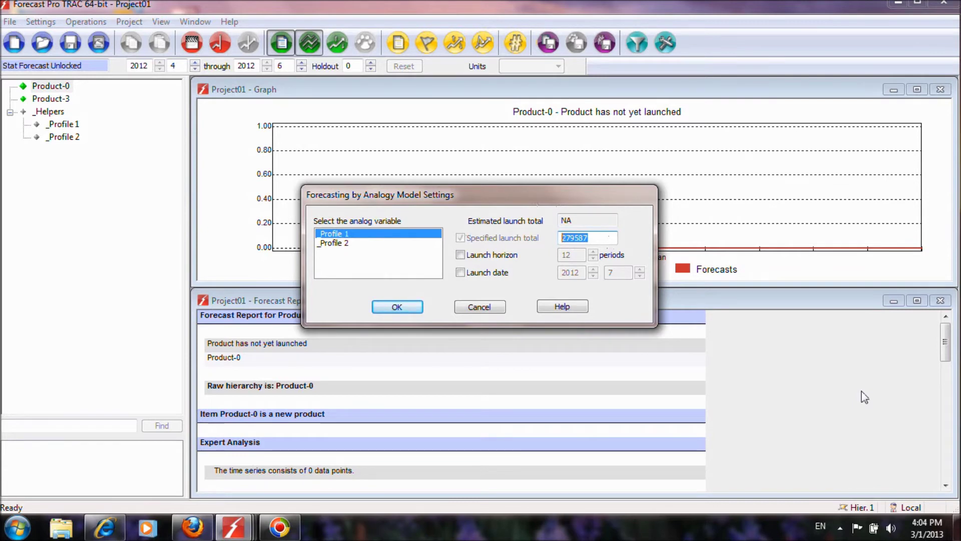
pyautogui.write('500')
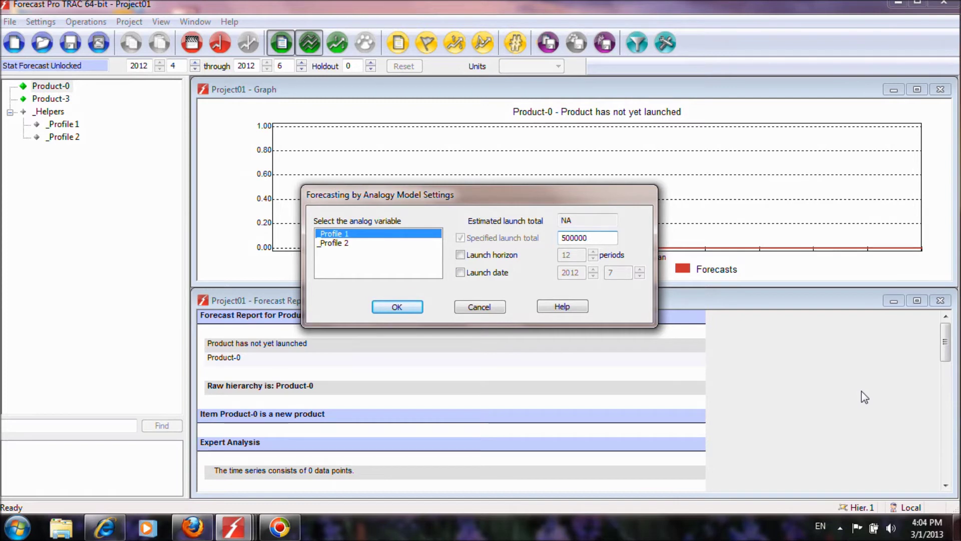
pyautogui.click(397, 307)
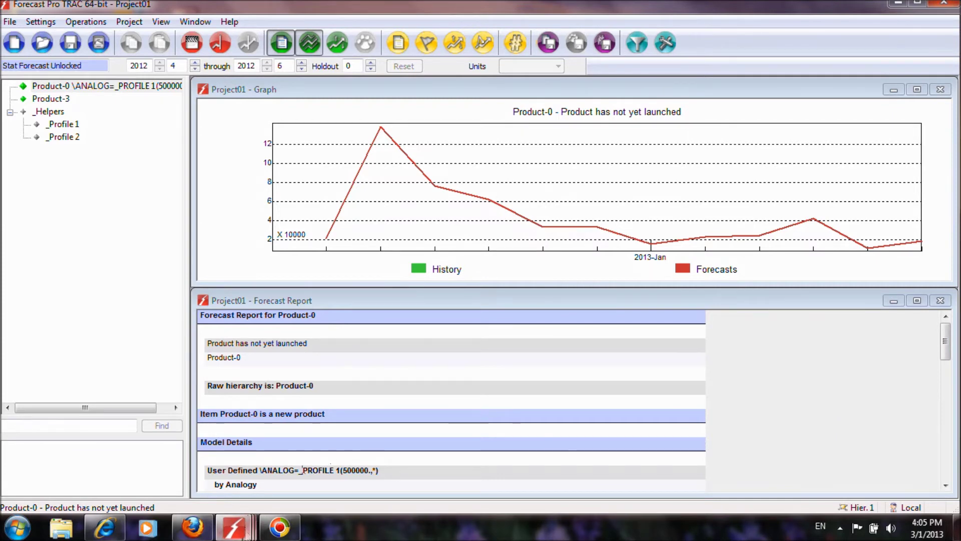
# Switch to Project02, show the Chicago-North warehouse graph and apply Top Down forecasting to that group.
pyautogui.moveTo(234, 527)
pyautogui.click(103, 470)
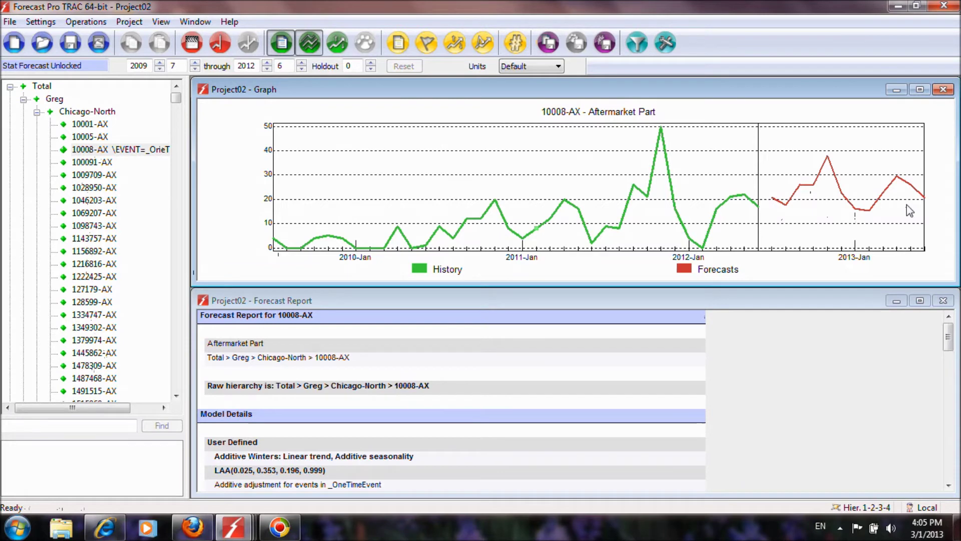
pyautogui.click(110, 113)
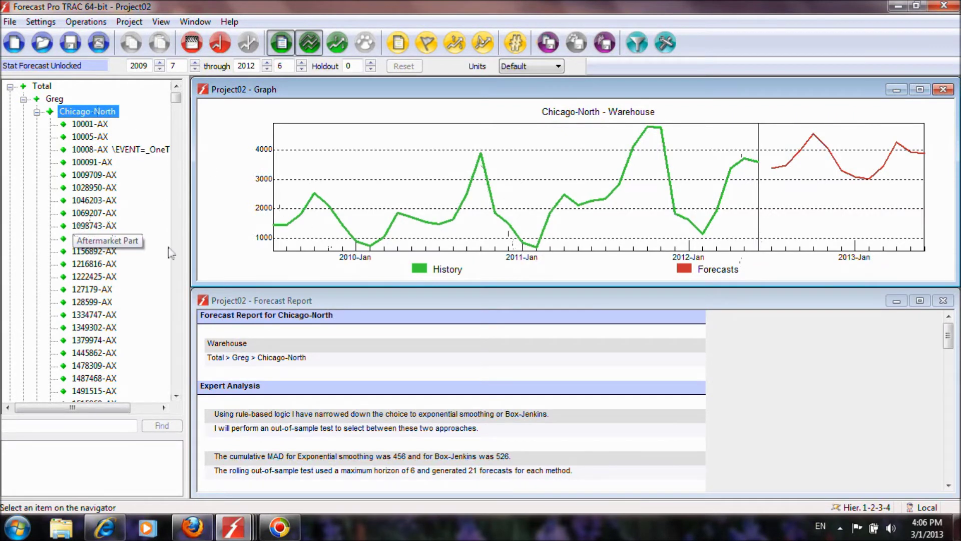
pyautogui.rightClick(103, 112)
pyautogui.click(150, 260)
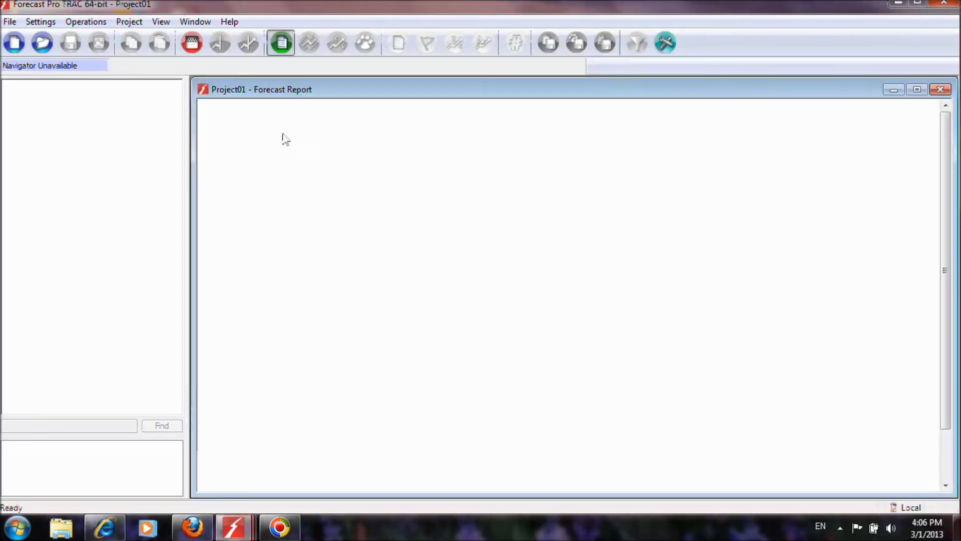
# Load the COLD PRODUCTS data file into a new project's script and generate its forecasts.
pyautogui.click(190, 44)
pyautogui.click(544, 260)
pyautogui.doubleClick(545, 260)
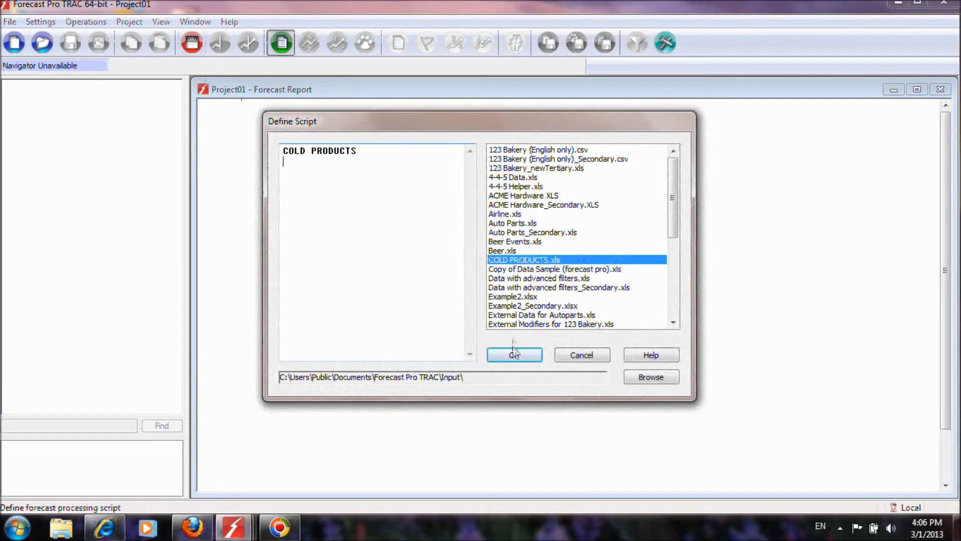
pyautogui.click(514, 354)
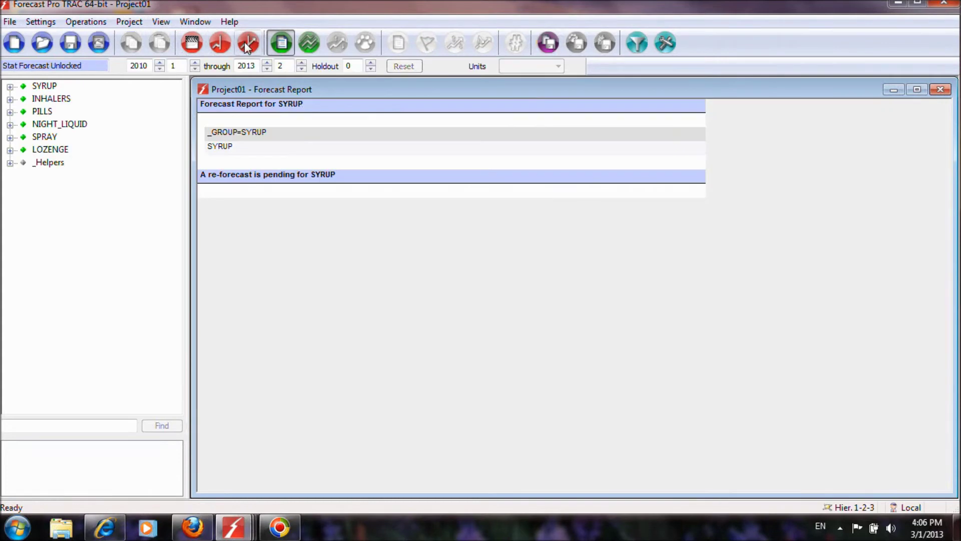
pyautogui.click(246, 43)
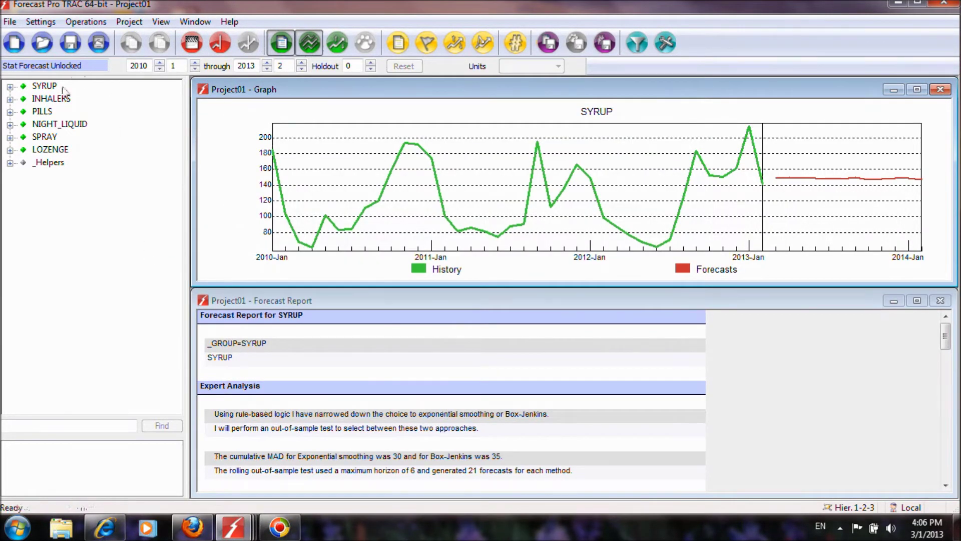
# Expand SYRUP and its SYRUP_REG group and show the graph of item S10F.
pyautogui.click(45, 88)
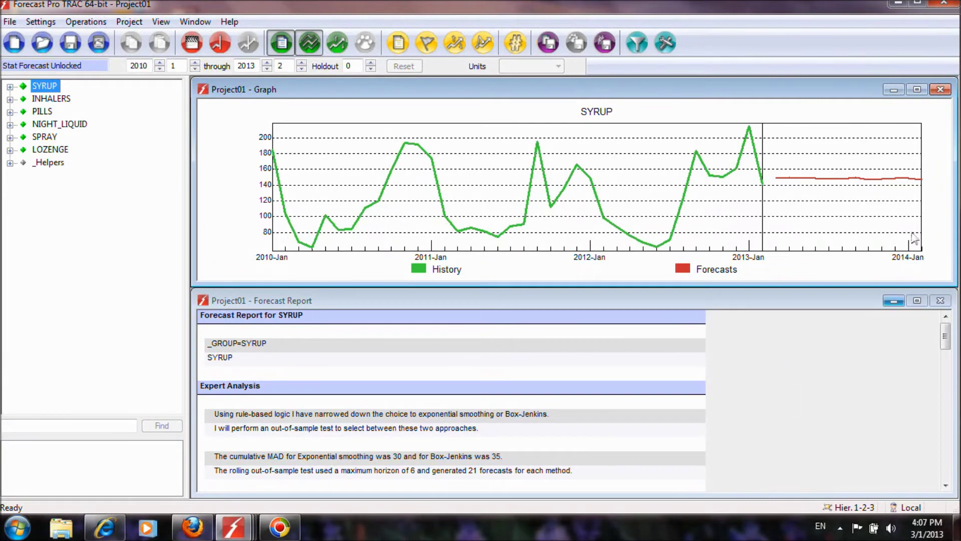
pyautogui.click(9, 86)
pyautogui.click(23, 98)
pyautogui.click(72, 177)
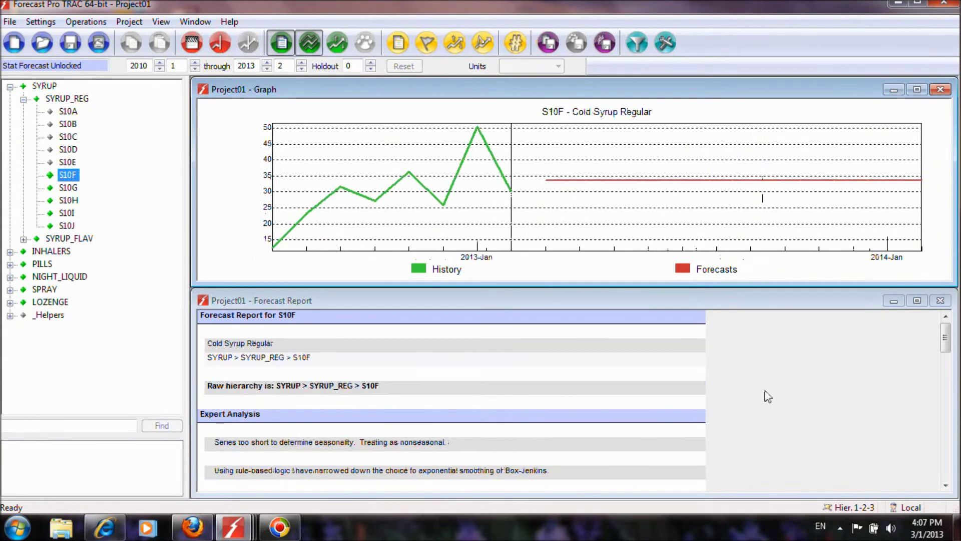
# Compare the histories, forecasts and reports of the SYRUP_REG items between S10A and S10H.
pyautogui.press('Down')
pyautogui.press('Down')
pyautogui.press('Up')
pyautogui.press('Up')
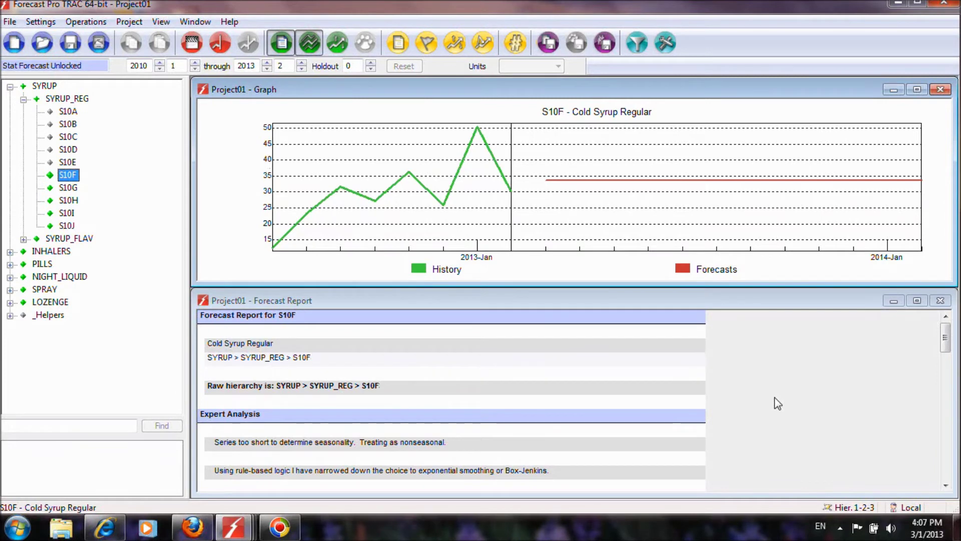
pyautogui.press('Down')
pyautogui.press('Down')
pyautogui.press('Down')
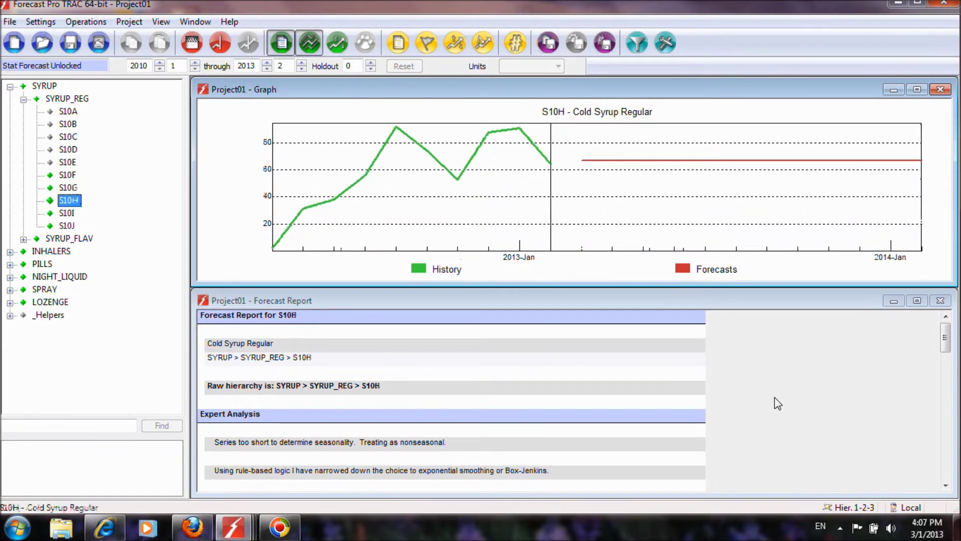
pyautogui.press('Up')
pyautogui.press('Up')
pyautogui.press('Up')
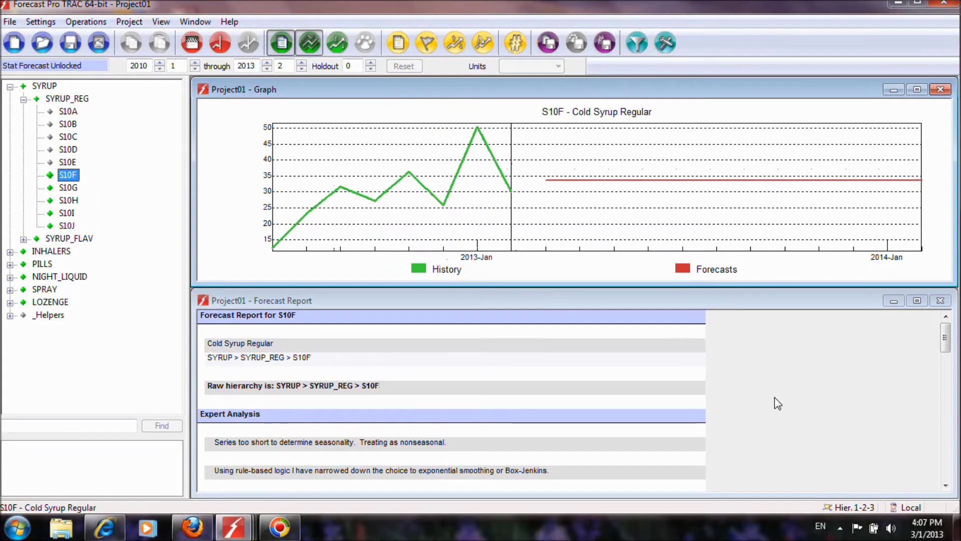
pyautogui.press('Up')
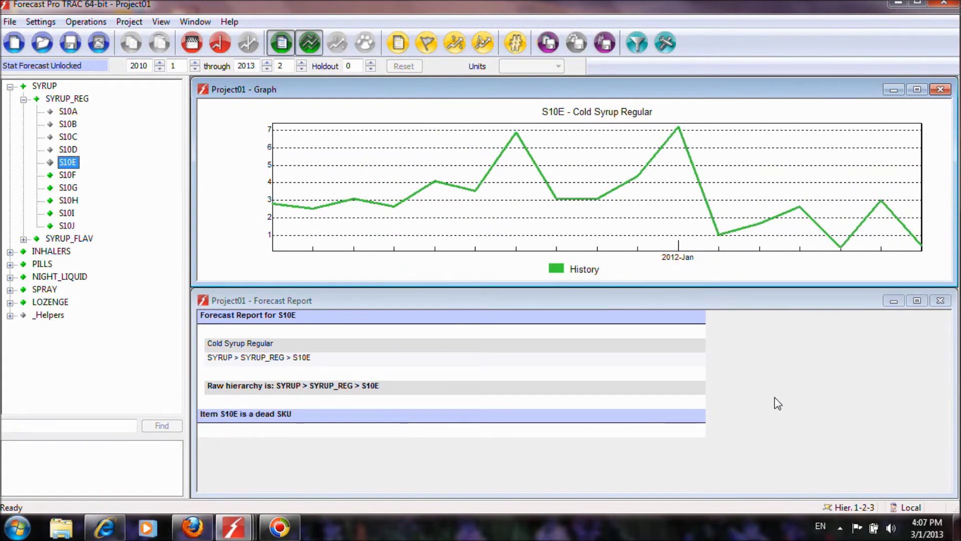
pyautogui.press('Up')
pyautogui.press('Up')
pyautogui.press('Up')
pyautogui.press('Up')
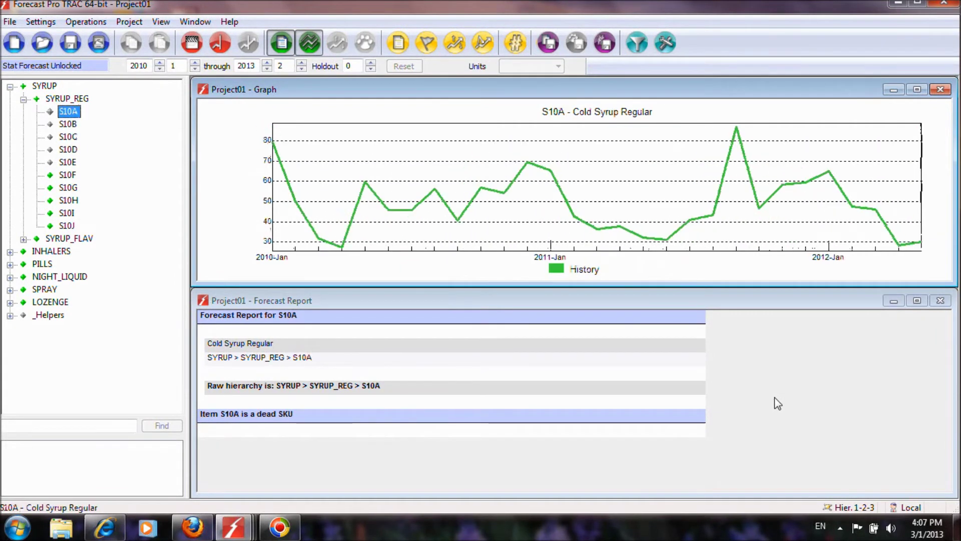
pyautogui.press('Down')
pyautogui.press('Down')
pyautogui.press('Down')
pyautogui.press('Down')
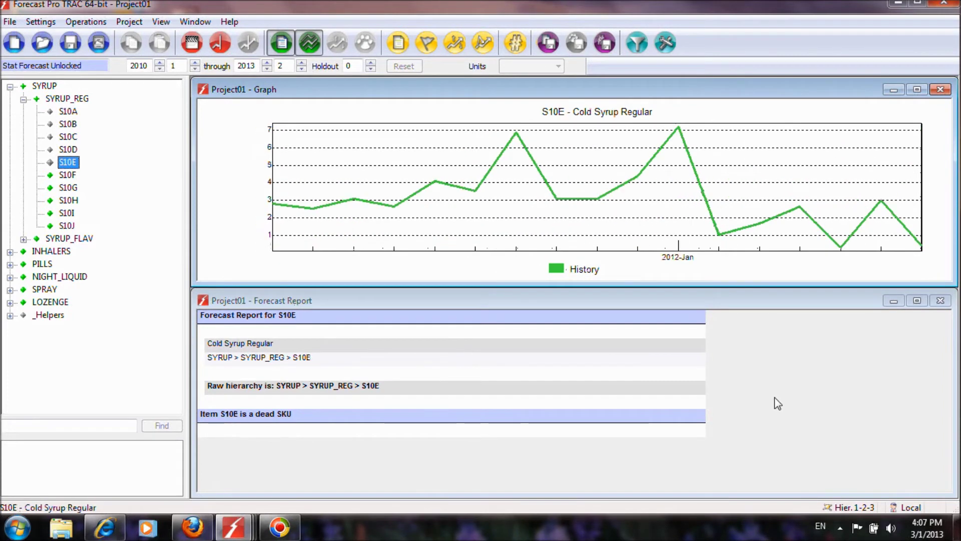
# Select the SYRUP_REG group and apply Top Down forecasting to it.
pyautogui.press('Up')
pyautogui.press('Up')
pyautogui.press('Up')
pyautogui.press('Up')
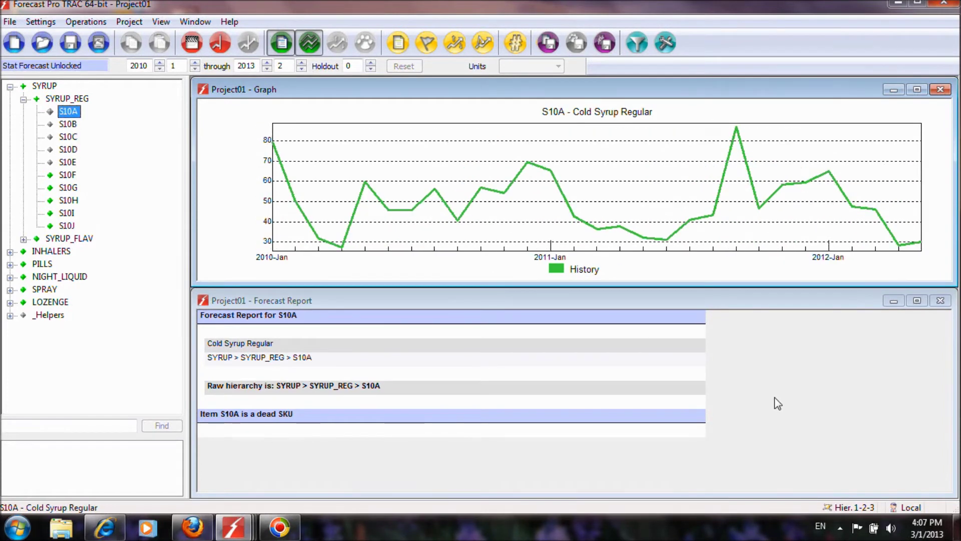
pyautogui.press('Up')
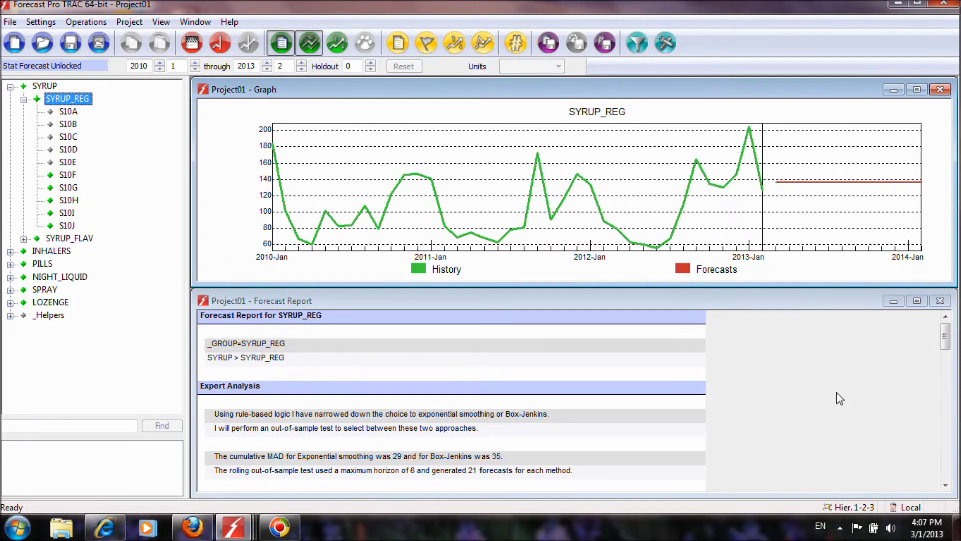
pyautogui.rightClick(86, 102)
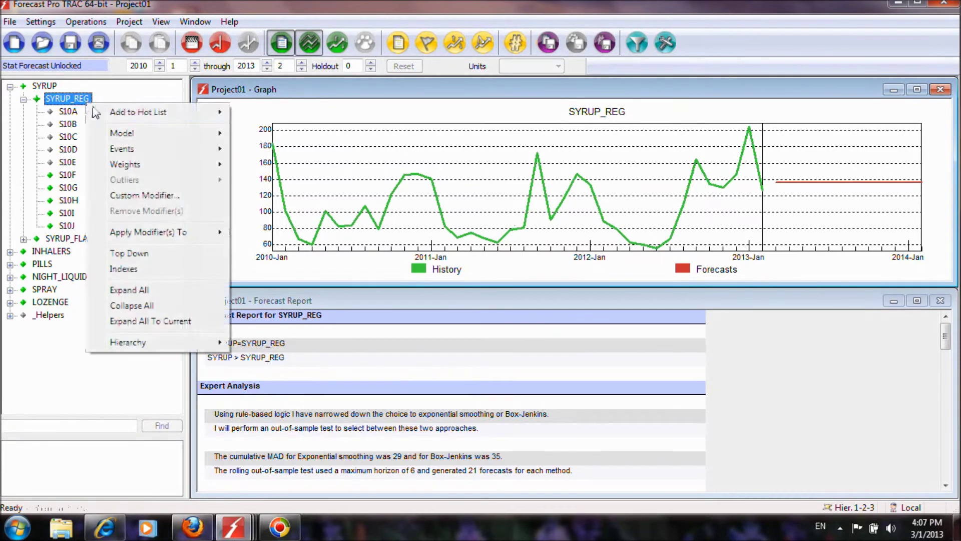
pyautogui.click(187, 255)
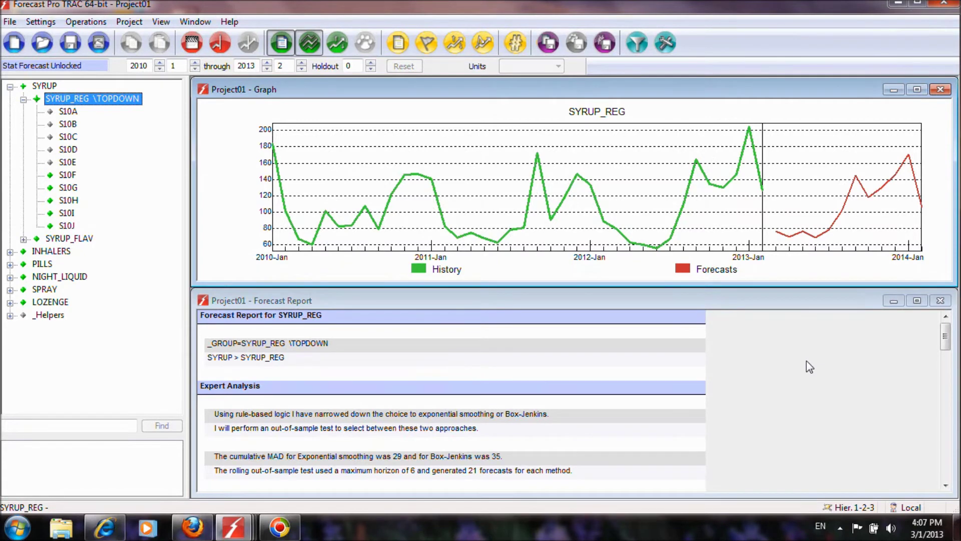
# View the top-down forecasts of SYRUP_REG item S10F and the two items below it.
pyautogui.click(60, 174)
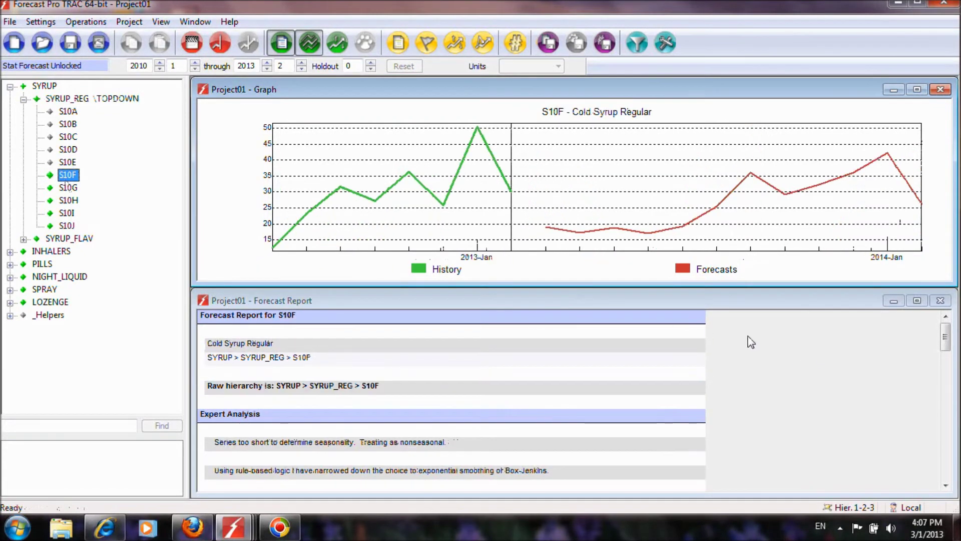
pyautogui.press('Down')
pyautogui.press('Down')
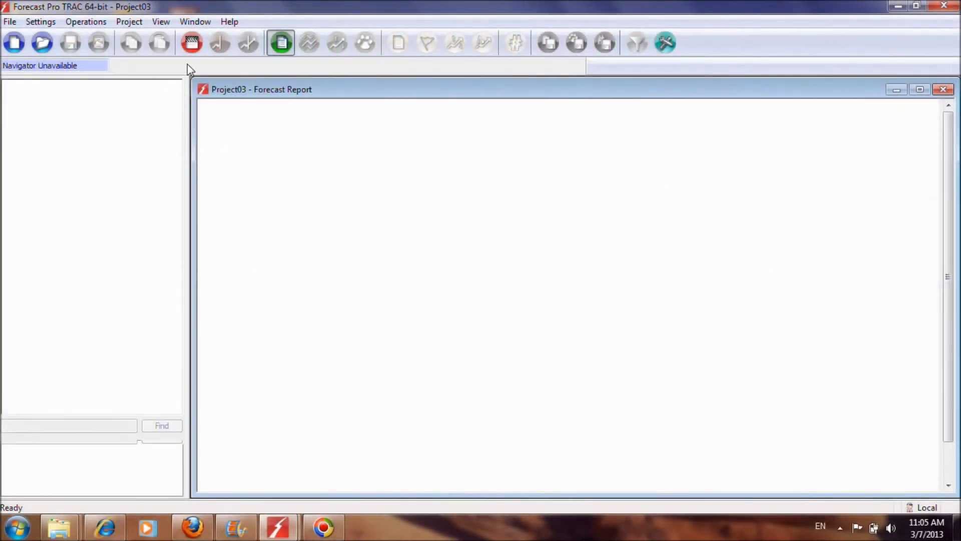
# Load the Auto Parts data file into Project03's script and generate its forecasts.
pyautogui.click(192, 42)
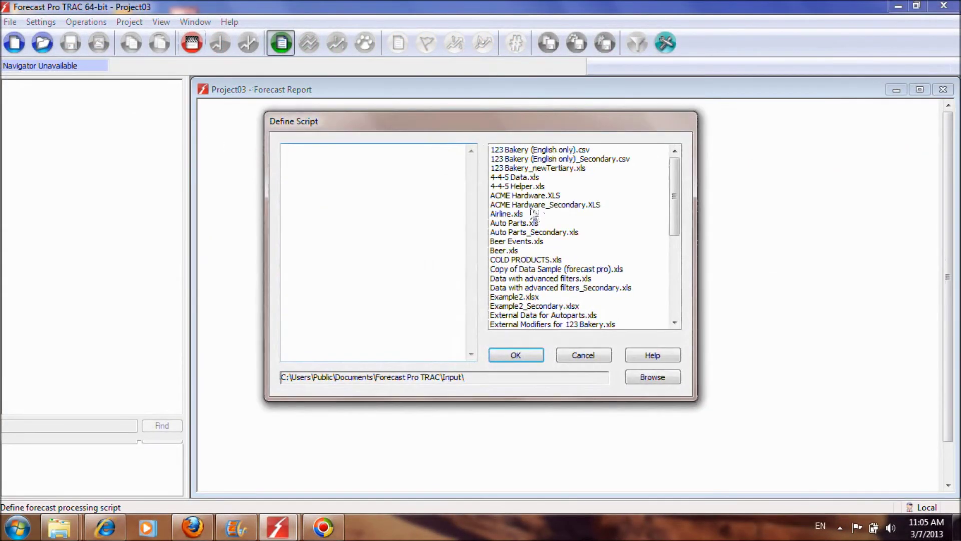
pyautogui.doubleClick(516, 223)
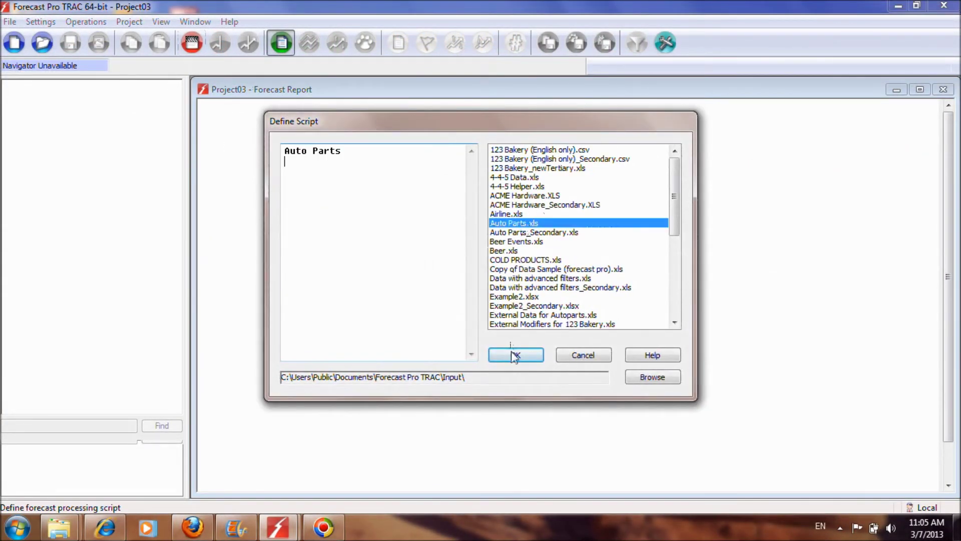
pyautogui.click(515, 354)
pyautogui.click(226, 50)
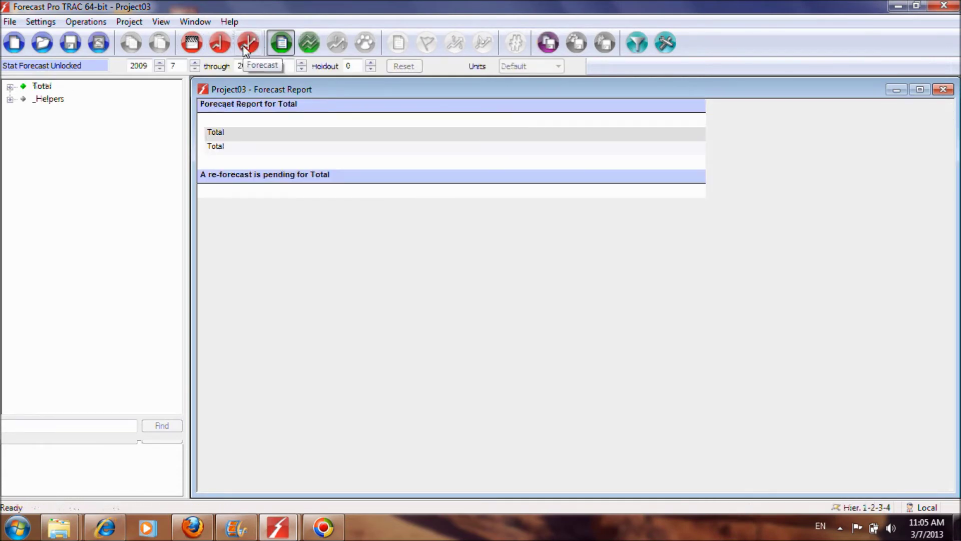
pyautogui.click(243, 46)
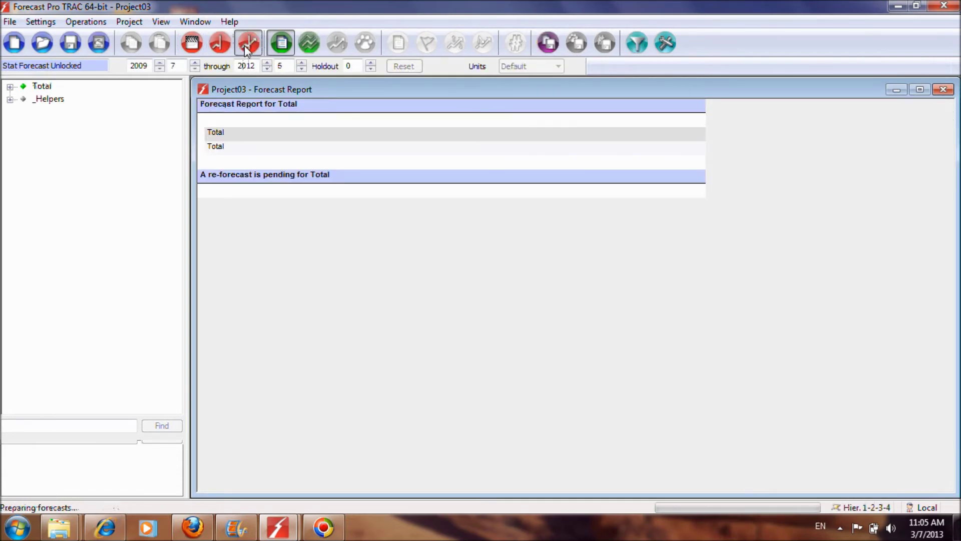
# Show the graph of Total and expand all levels of its hierarchy.
pyautogui.click(309, 43)
pyautogui.click(45, 86)
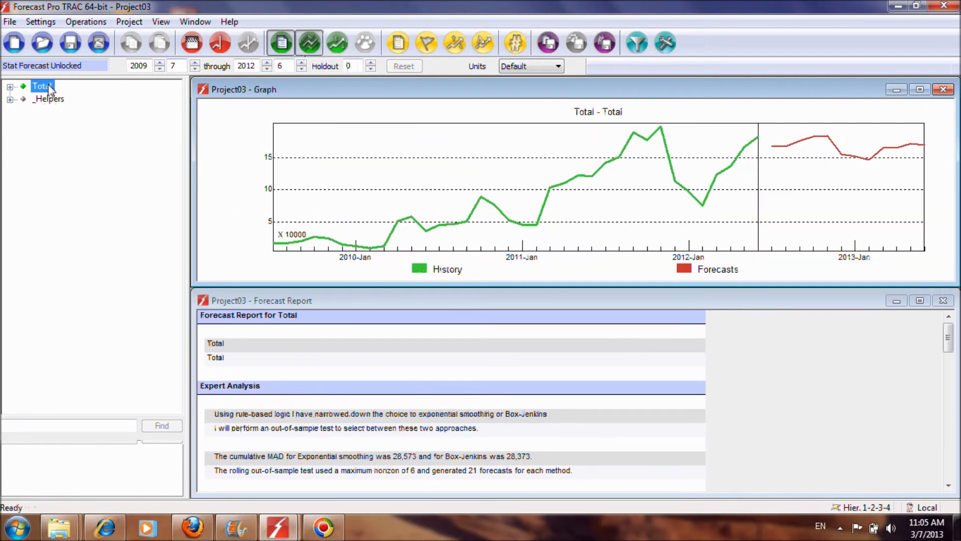
pyautogui.rightClick(48, 85)
pyautogui.click(88, 272)
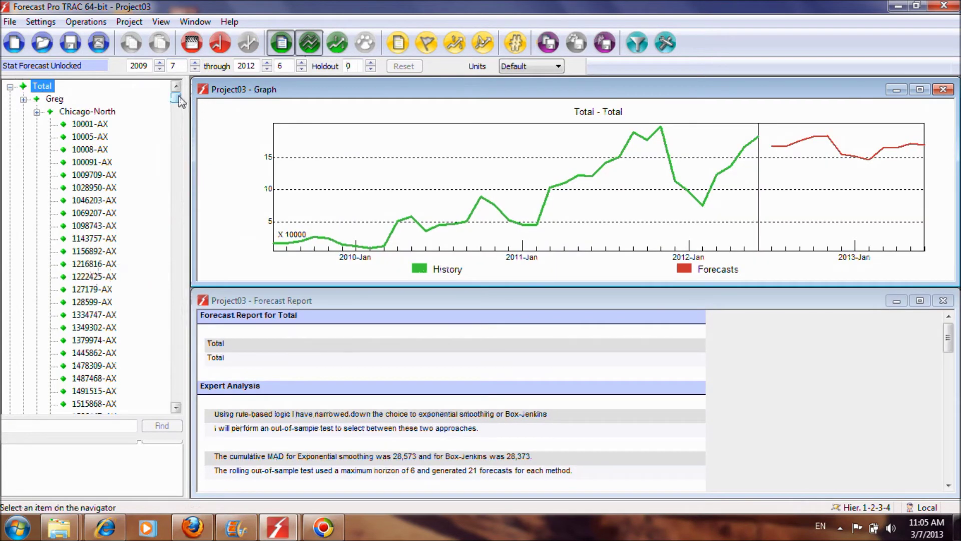
# Review the histories and forecasts of the Chicago-North items from 10001-AX through 1028950-AX.
pyautogui.click(79, 125)
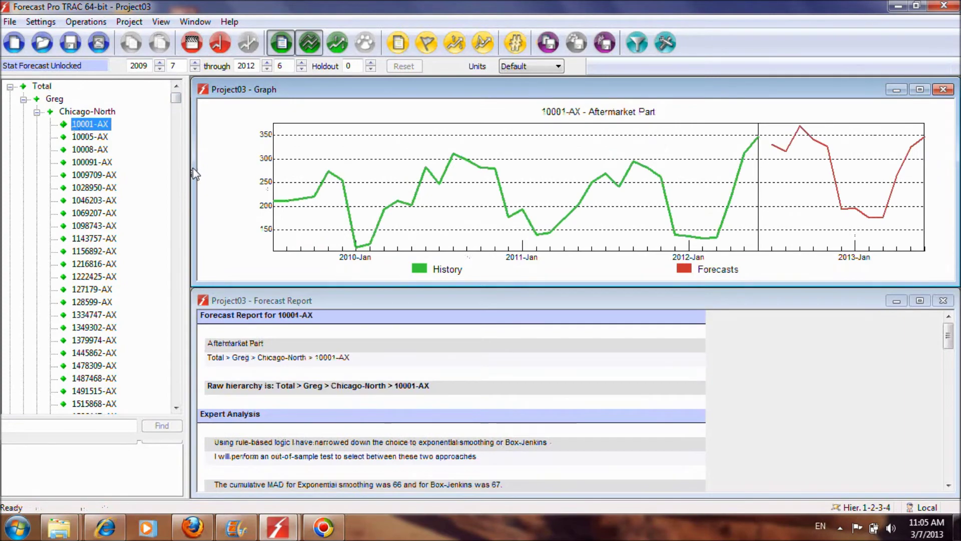
pyautogui.press('Down')
pyautogui.press('Down')
pyautogui.press('Down')
pyautogui.press('Down')
pyautogui.press('Down')
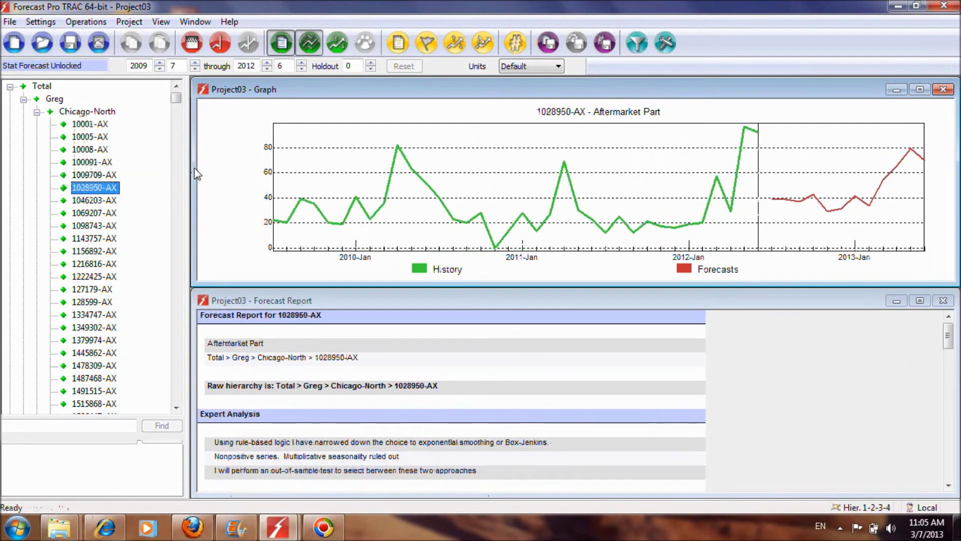
pyautogui.press('Up')
pyautogui.press('Up')
pyautogui.press('Up')
pyautogui.press('Up')
pyautogui.press('Up')
pyautogui.press('Up')
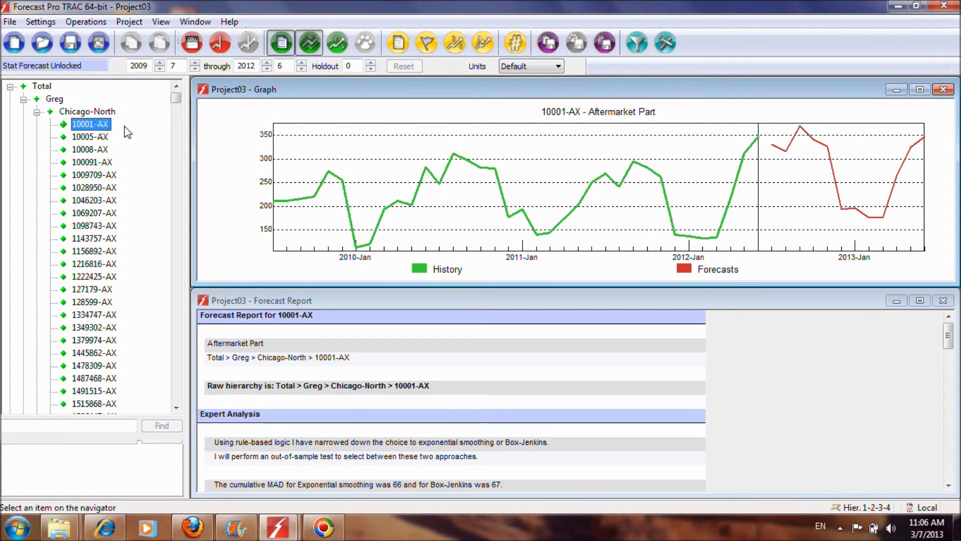
# Examine the model and event options available for item 10001-AX.
pyautogui.rightClick(105, 126)
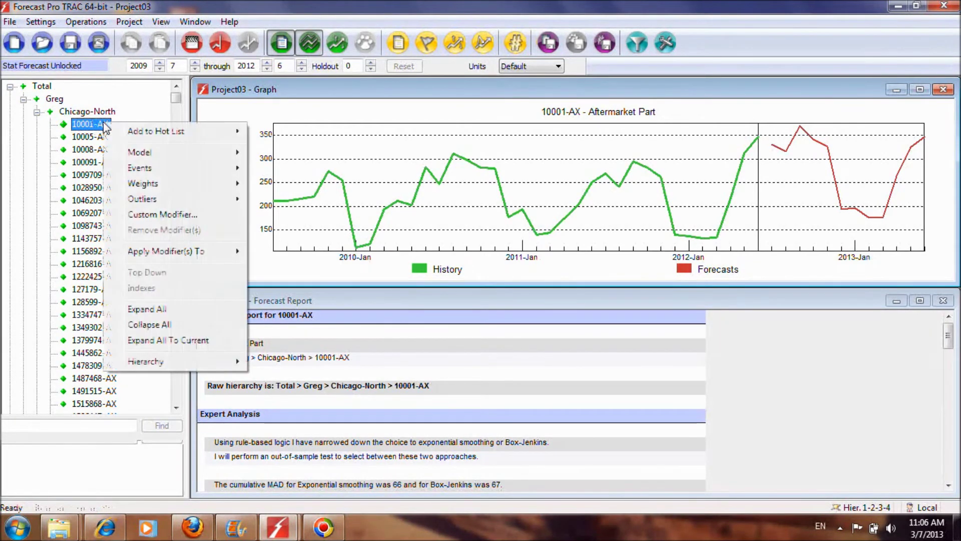
pyautogui.moveTo(183, 155)
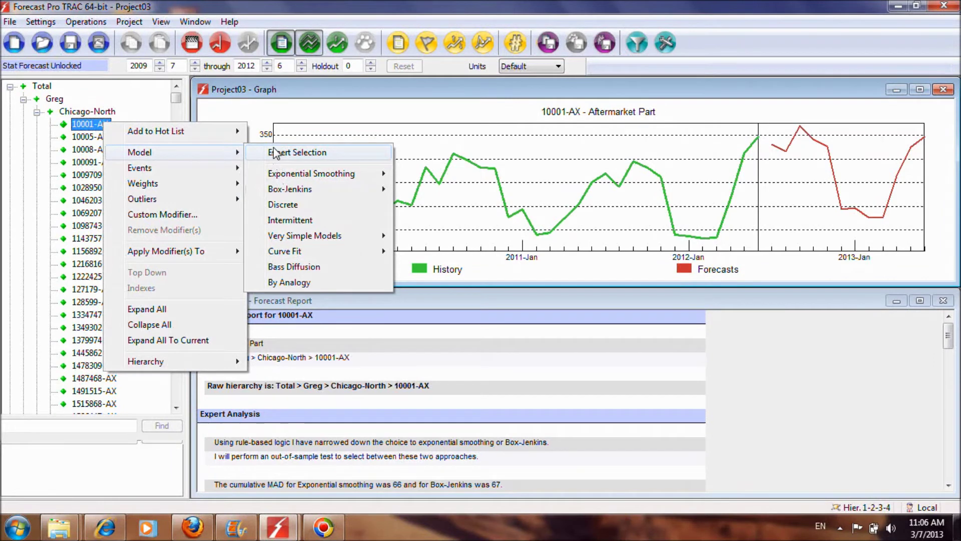
pyautogui.moveTo(207, 174)
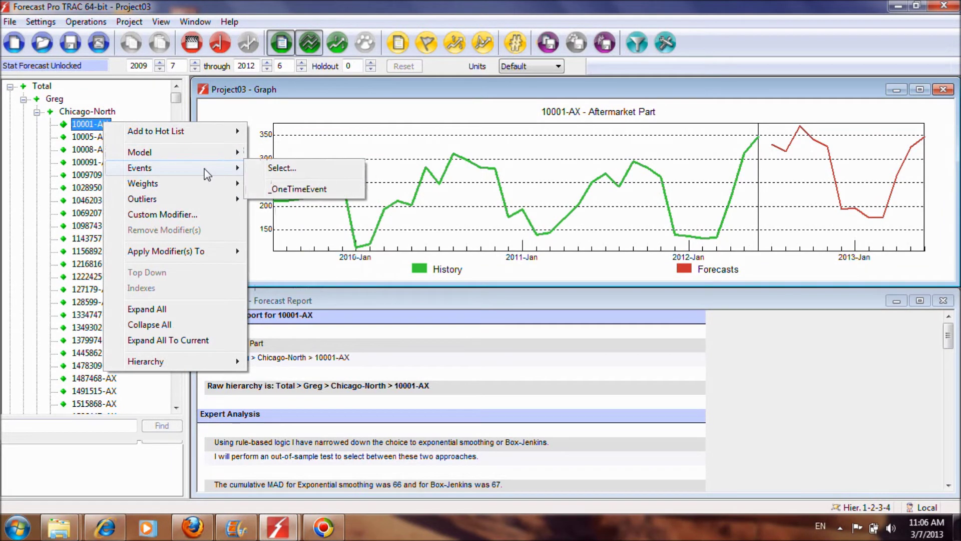
pyautogui.click(83, 126)
# Apply Top Down forecasting to the Chicago-North warehouse group.
pyautogui.click(102, 112)
pyautogui.rightClick(101, 113)
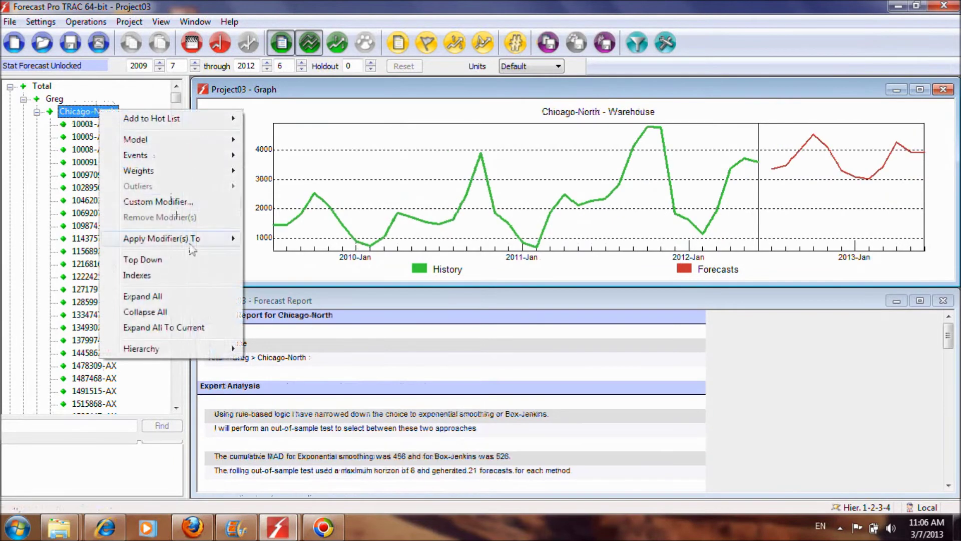
pyautogui.click(192, 261)
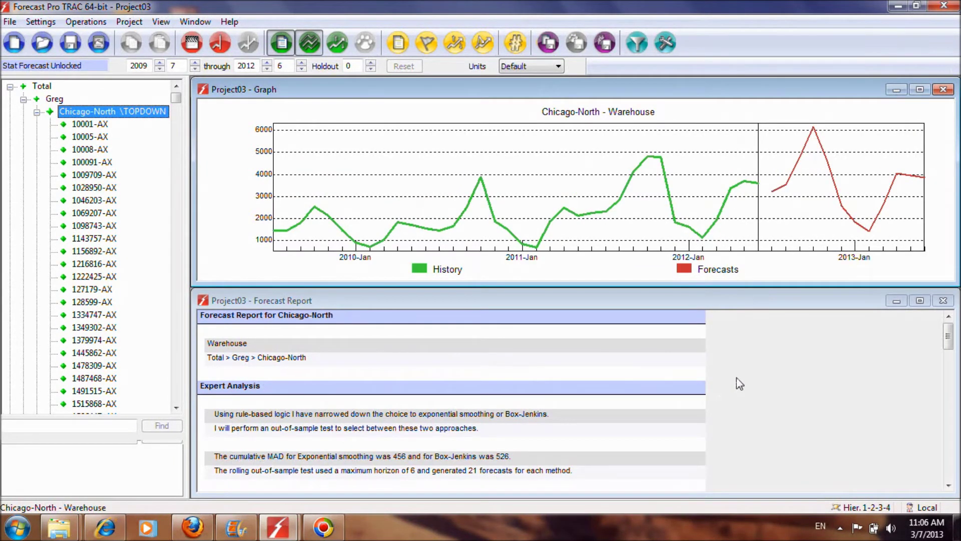
# Show the override table for Chicago-North and check which units are available for it.
pyautogui.click(336, 45)
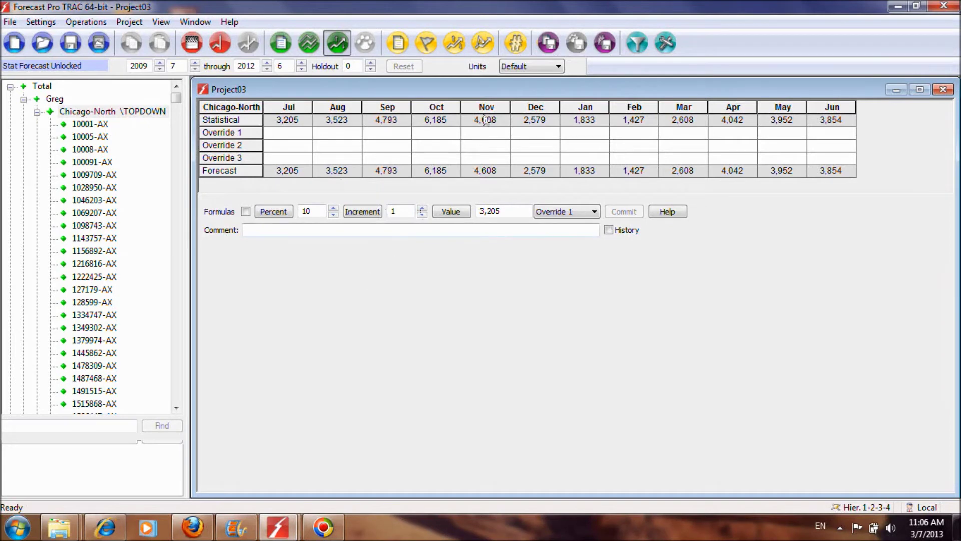
pyautogui.click(540, 67)
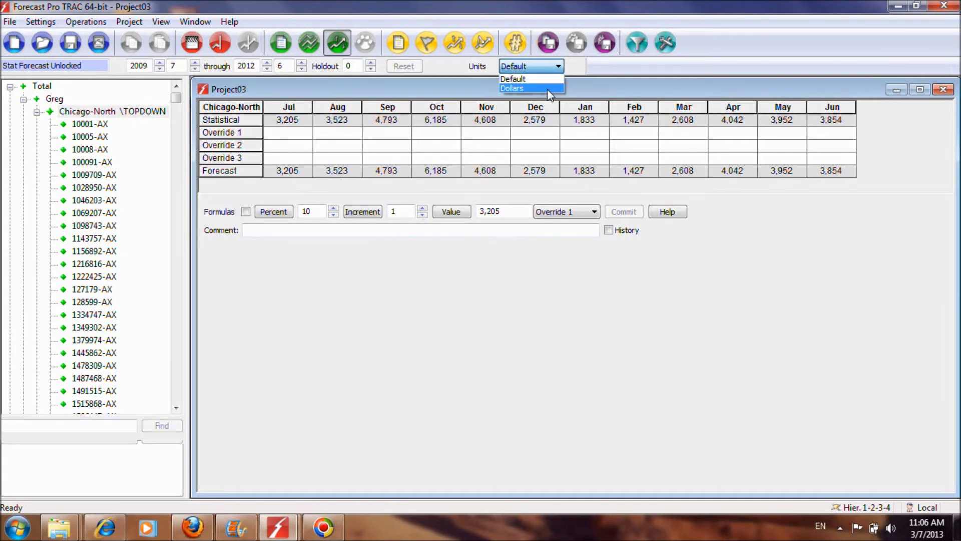
pyautogui.click(573, 269)
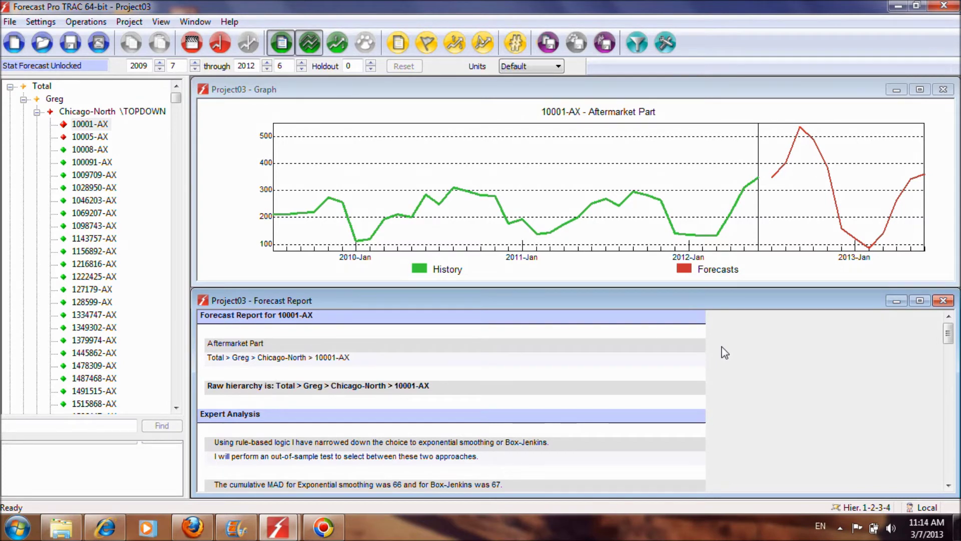
# Review the Forecast Report Design options for the Custom style, covering historic data, forecast data, within-sample and out-of-sample statistics.
pyautogui.rightClick(724, 352)
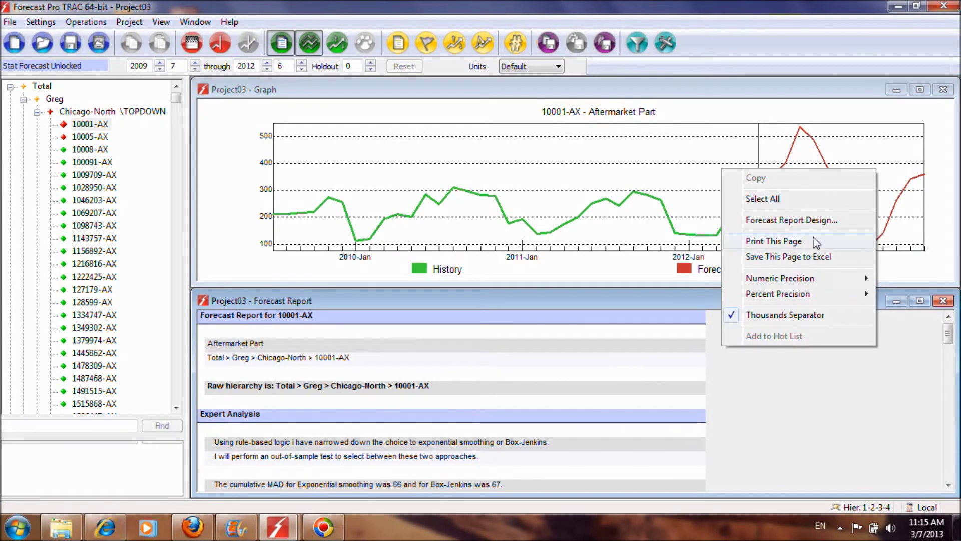
pyautogui.click(811, 221)
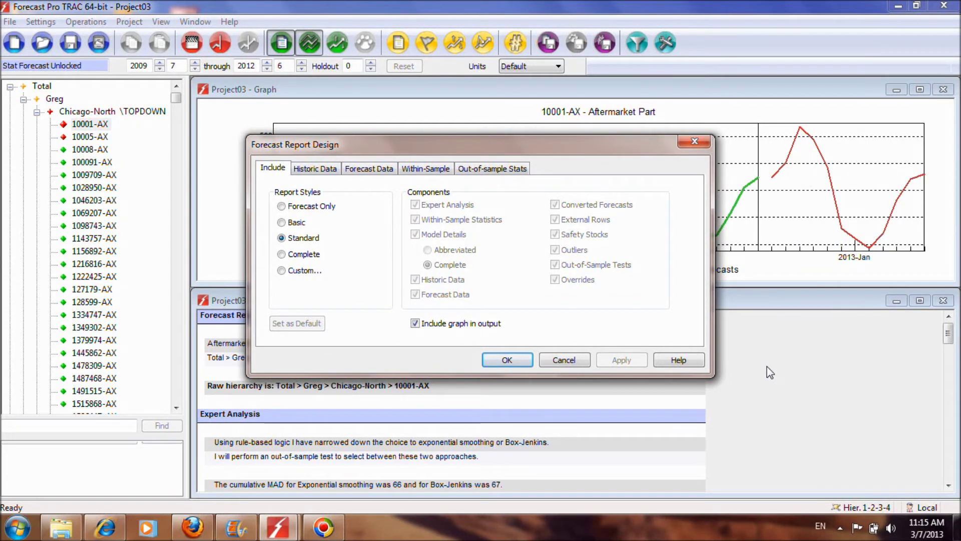
pyautogui.click(295, 270)
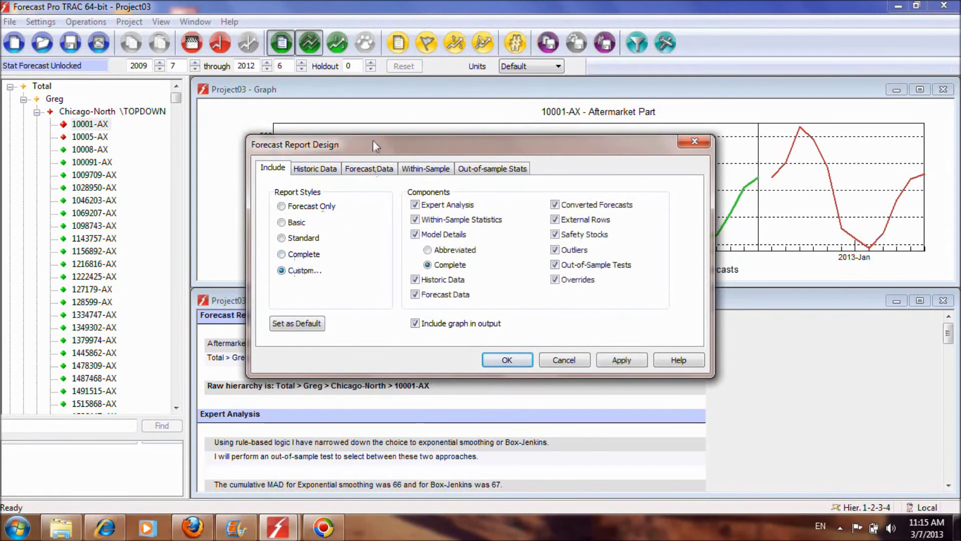
pyautogui.click(333, 170)
pyautogui.click(374, 171)
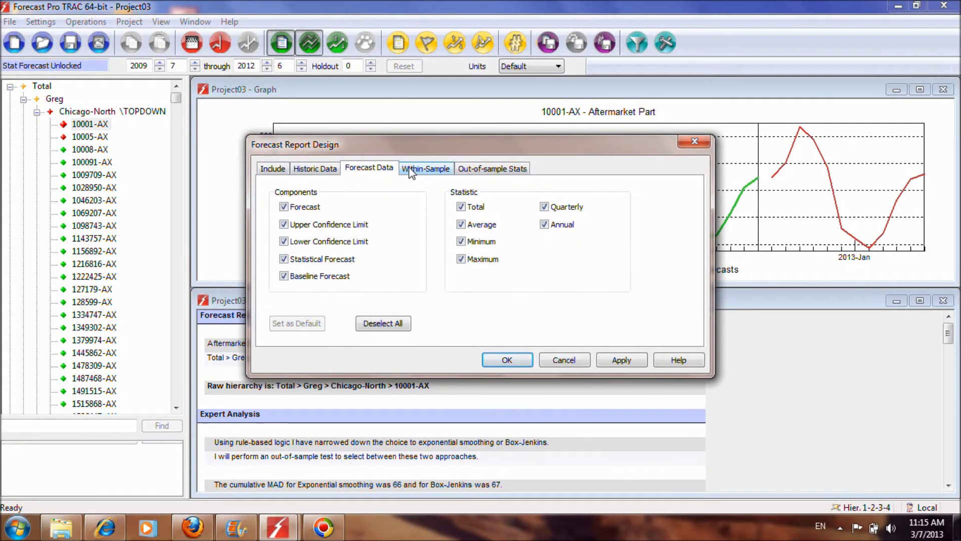
pyautogui.click(410, 169)
pyautogui.click(490, 168)
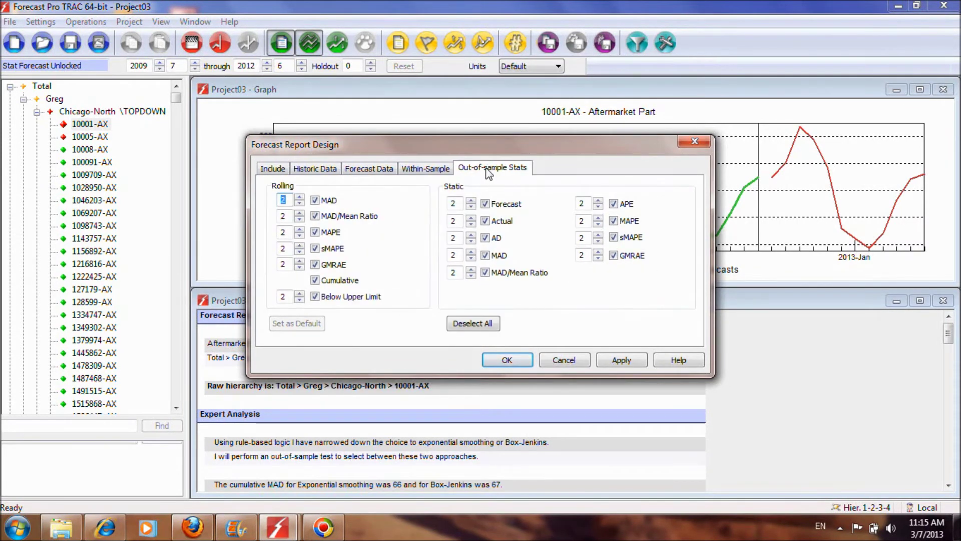
# Set the forecast report style to Standard and accept the report design.
pyautogui.click(301, 169)
pyautogui.click(273, 168)
pyautogui.click(303, 238)
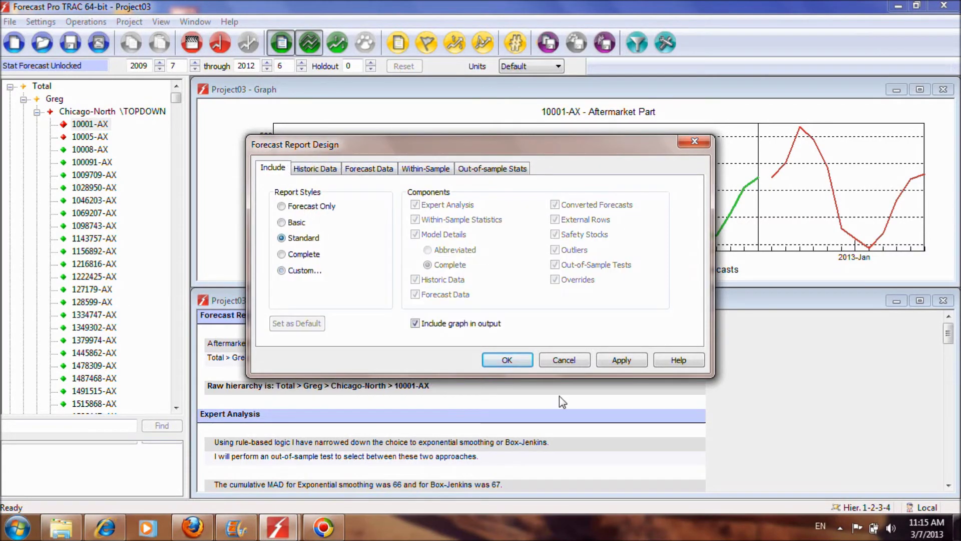
pyautogui.click(515, 359)
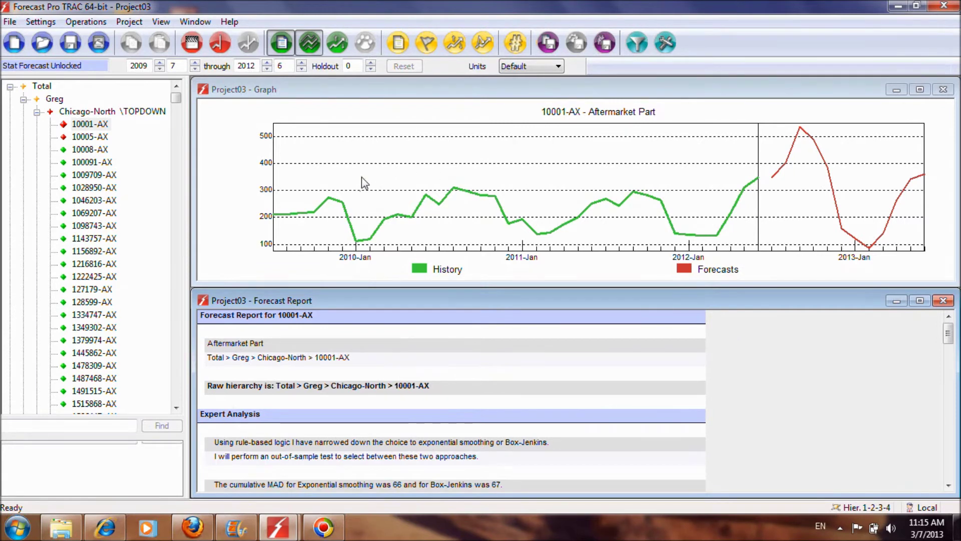
# Save the forecast report page for 10001-AX to Excel as !Project03 Forecast Report in the Output folder.
pyautogui.moveTo(948, 332); pyautogui.dragTo(949, 408)
pyautogui.rightClick(646, 330)
pyautogui.click(716, 253)
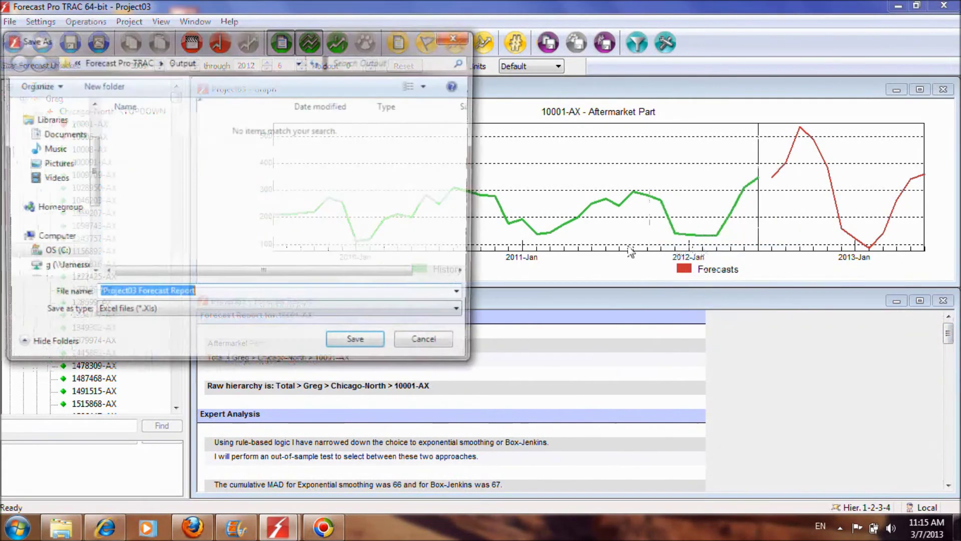
pyautogui.click(356, 344)
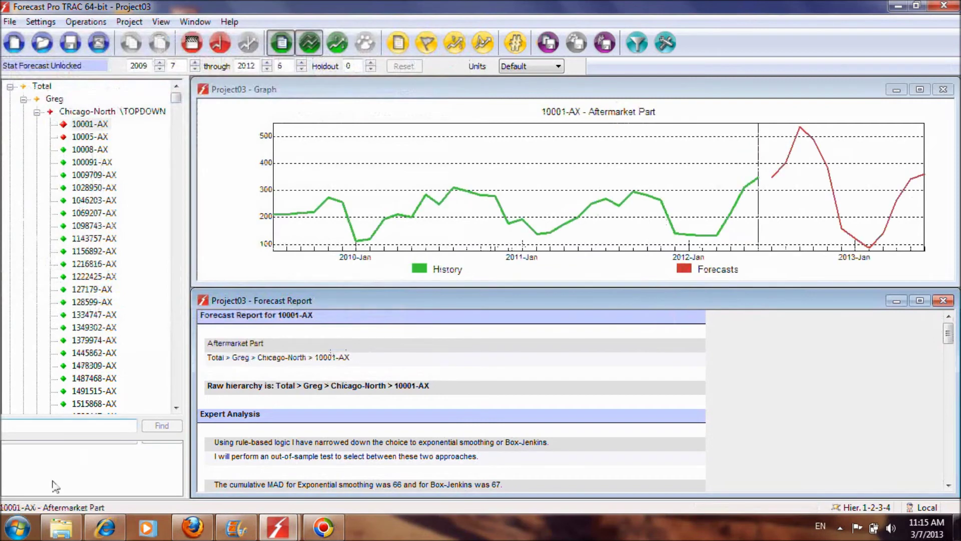
# Switch to the file explorer and open the saved forecast report from the Forecast Pro TRAC Output folder in Excel.
pyautogui.click(60, 527)
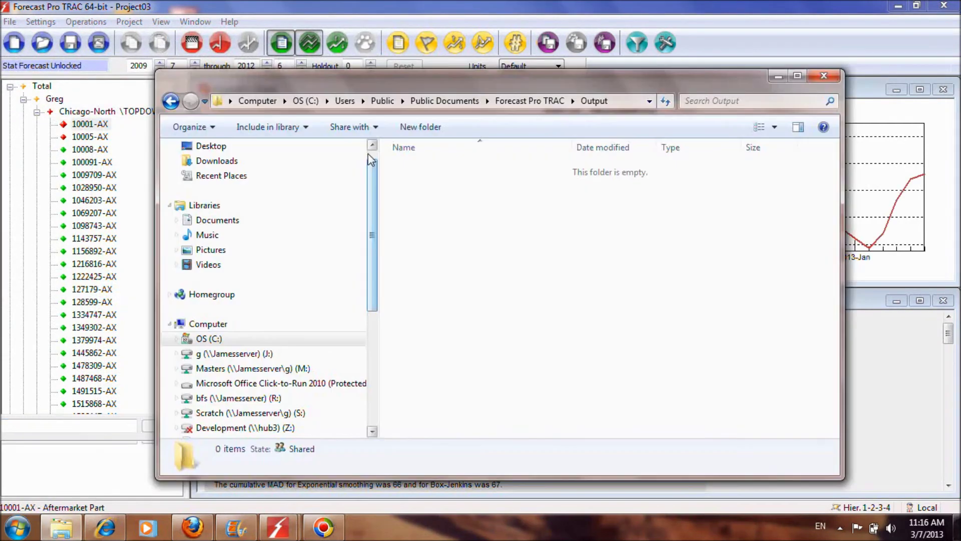
pyautogui.click(531, 100)
pyautogui.click(573, 101)
pyautogui.click(426, 183)
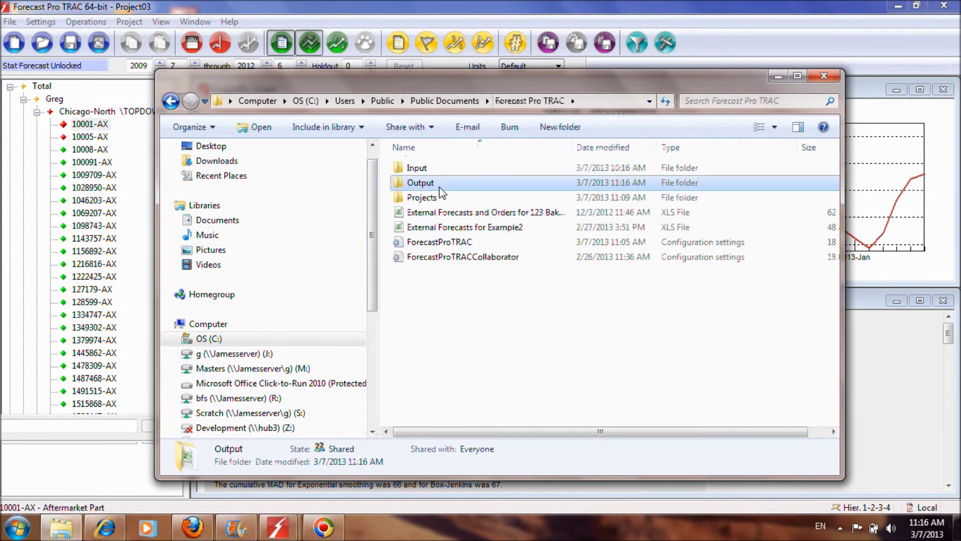
pyautogui.doubleClick(426, 183)
pyautogui.doubleClick(444, 169)
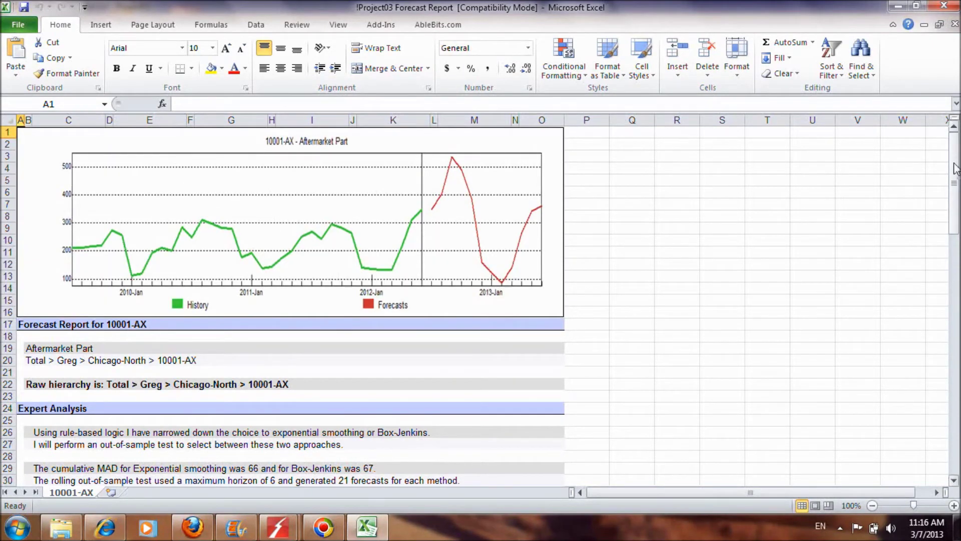
# Examine the exported forecast report down to its Overrides section in Excel, and return to Forecast Pro TRAC.
pyautogui.moveTo(956, 169); pyautogui.dragTo(957, 410)
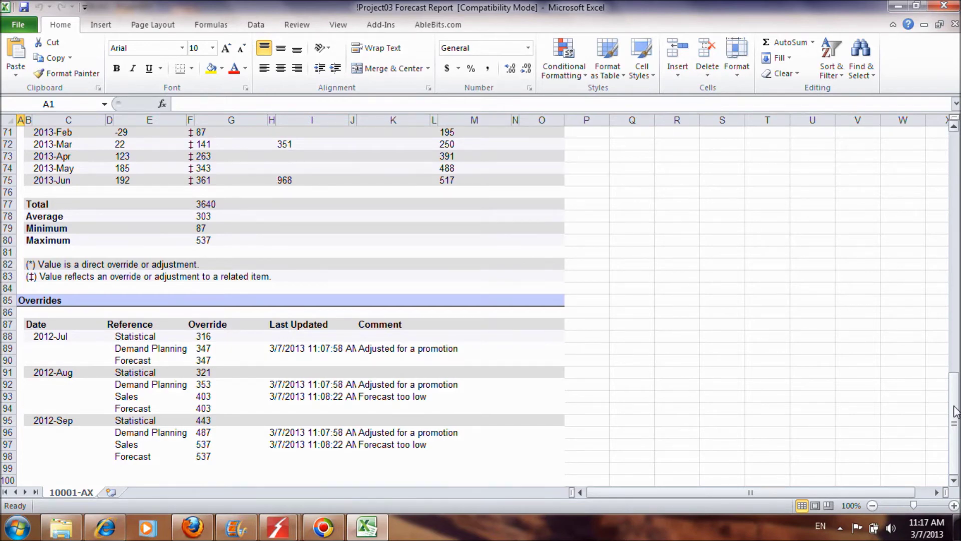
pyautogui.click(899, 6)
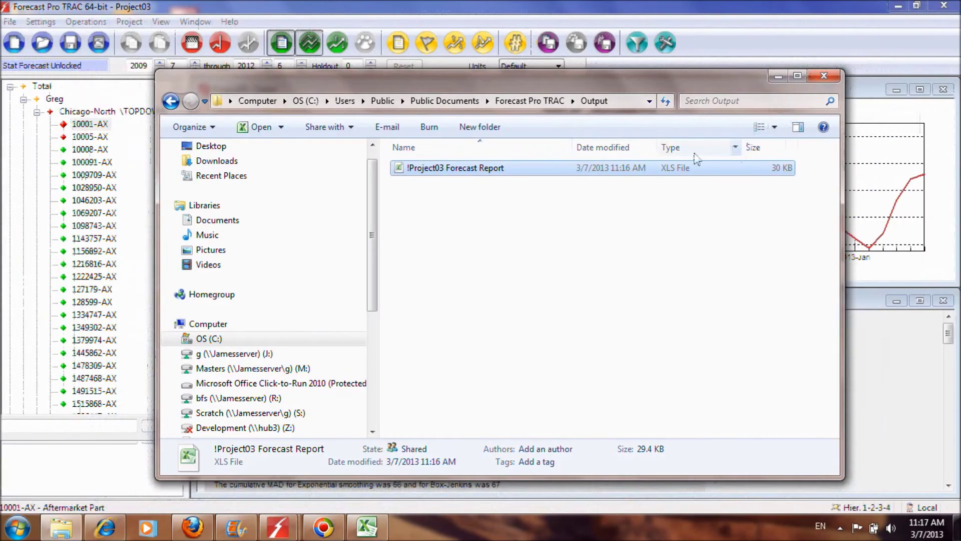
pyautogui.click(779, 77)
# Close the graph and forecast report views and open the Override Report.
pyautogui.click(309, 42)
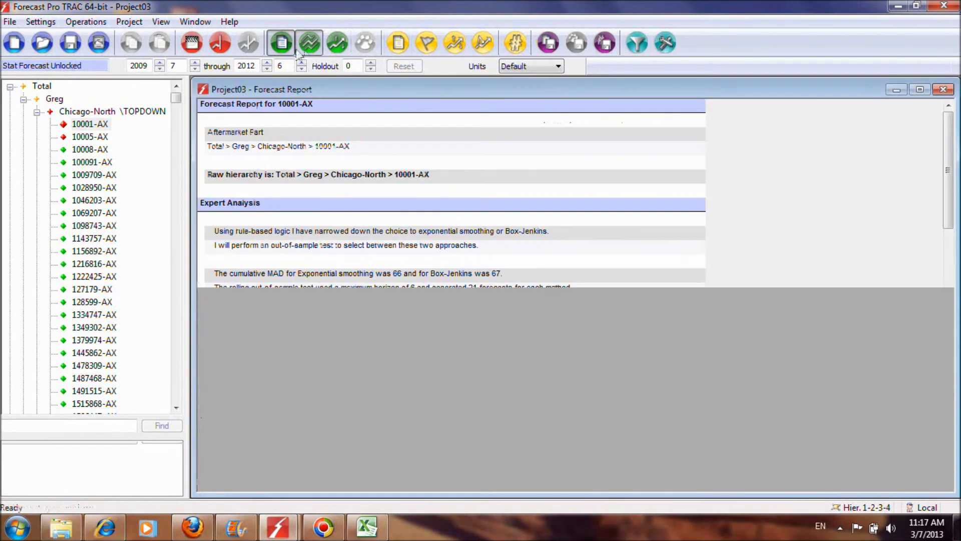
pyautogui.click(281, 43)
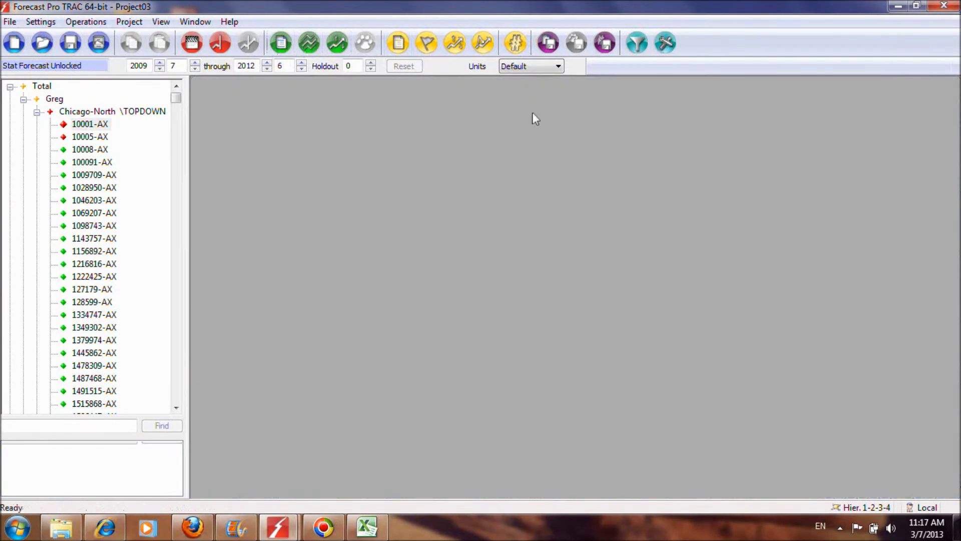
pyautogui.click(454, 43)
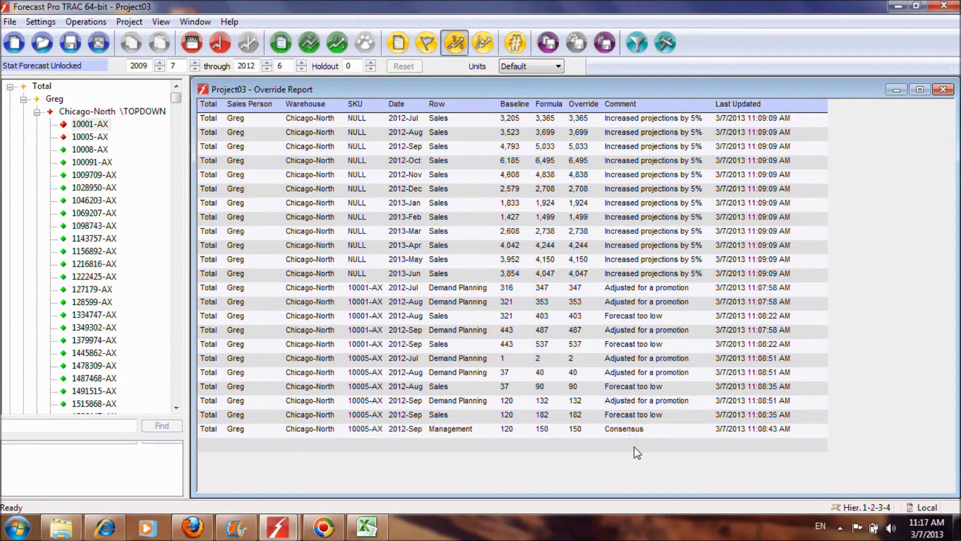
# Turn on filtering in the Override Report and limit the Row column to Sales overrides.
pyautogui.click(630, 49)
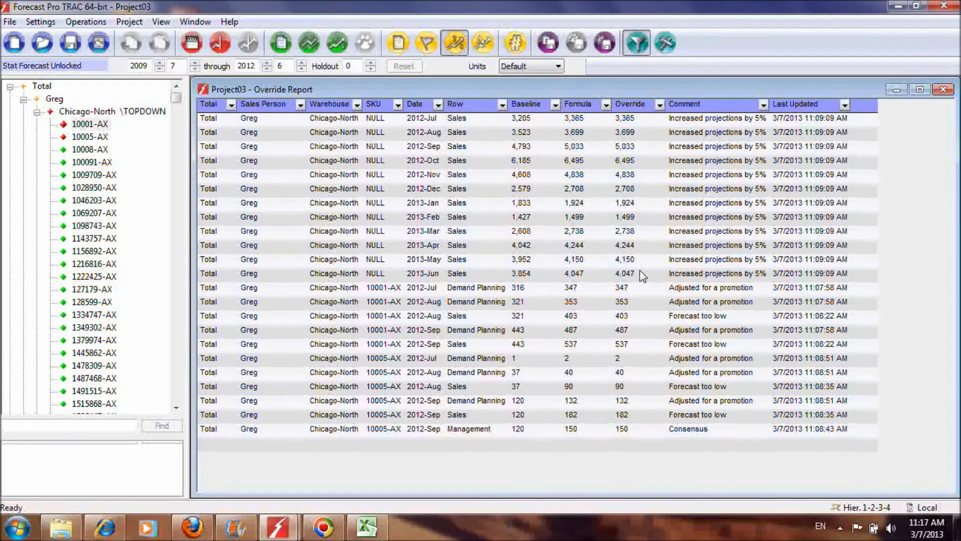
pyautogui.click(502, 104)
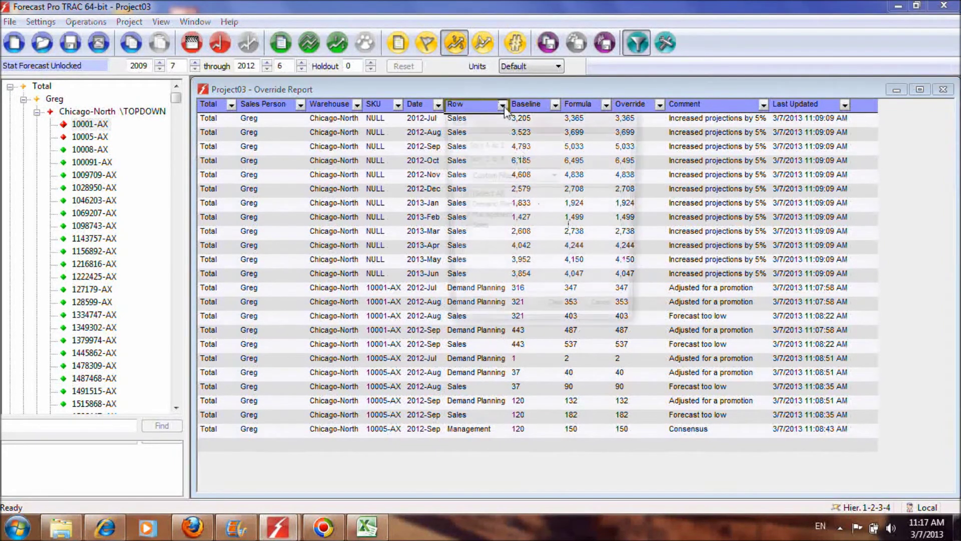
pyautogui.click(461, 229)
pyautogui.click(473, 314)
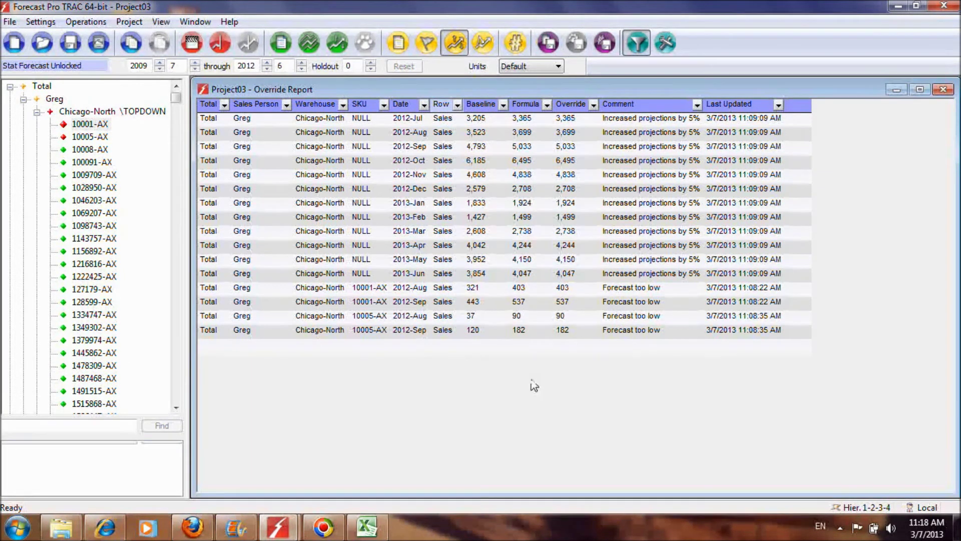
pyautogui.rightClick(584, 197)
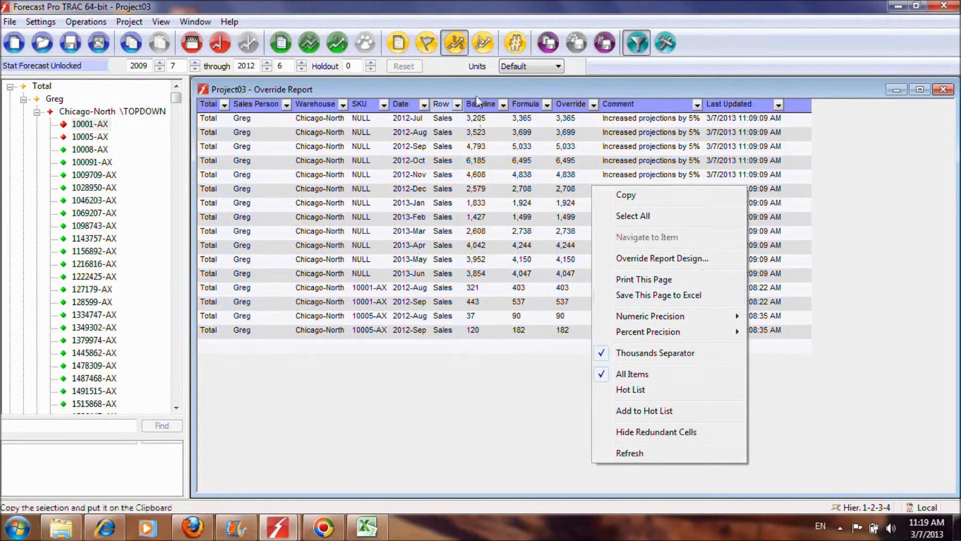
# Open the Item Report and add the Seasonality model property to its design.
pyautogui.click(404, 47)
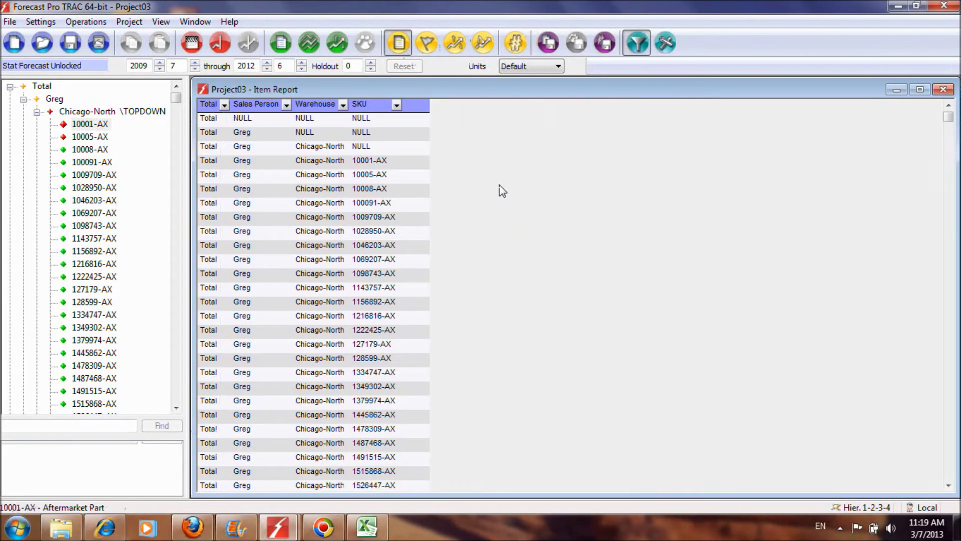
pyautogui.rightClick(496, 177)
pyautogui.click(530, 241)
pyautogui.click(300, 142)
pyautogui.click(672, 187)
pyautogui.click(671, 231)
pyautogui.click(671, 231)
pyautogui.click(608, 221)
pyautogui.click(580, 159)
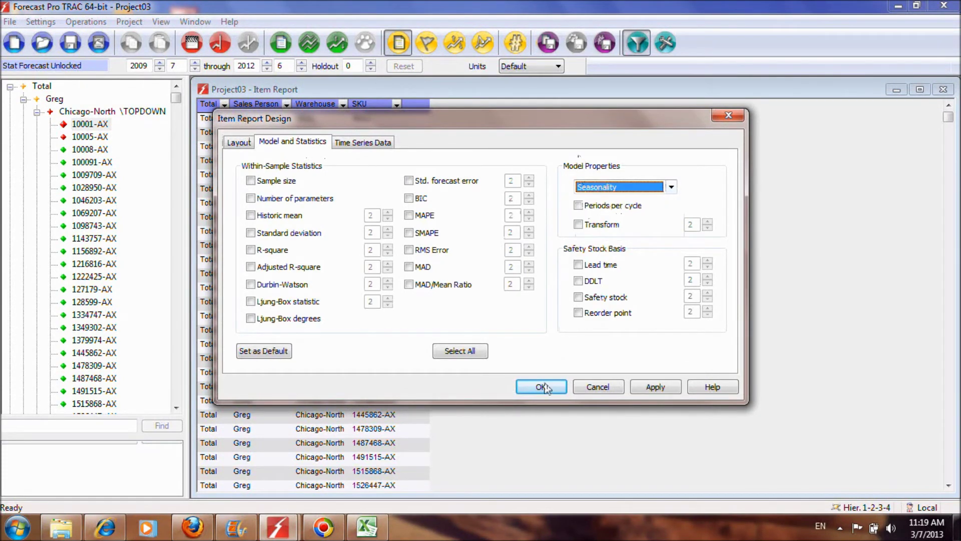
pyautogui.press('Return')
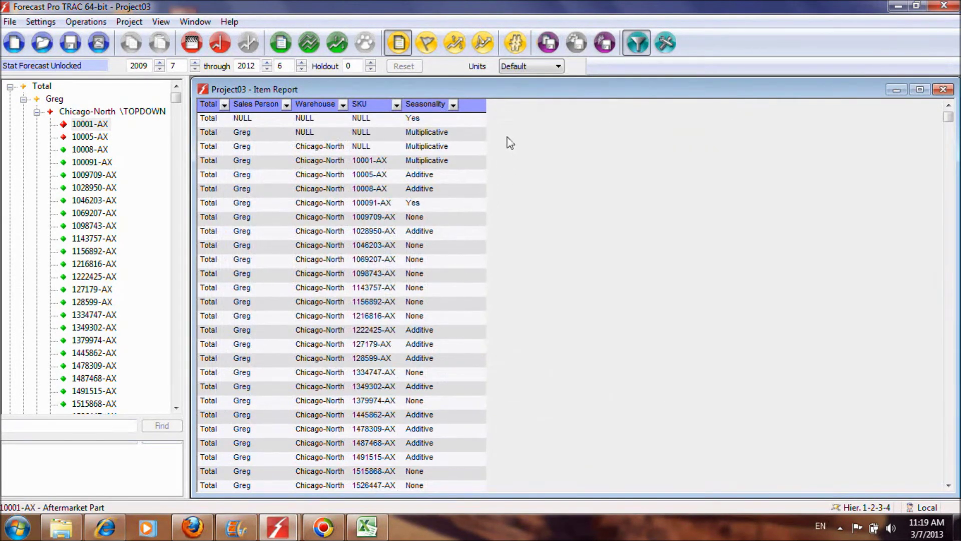
# Filter the Item Report's Seasonality column to show only items with the value Yes.
pyautogui.click(453, 104)
pyautogui.click(420, 194)
pyautogui.click(420, 239)
pyautogui.click(432, 314)
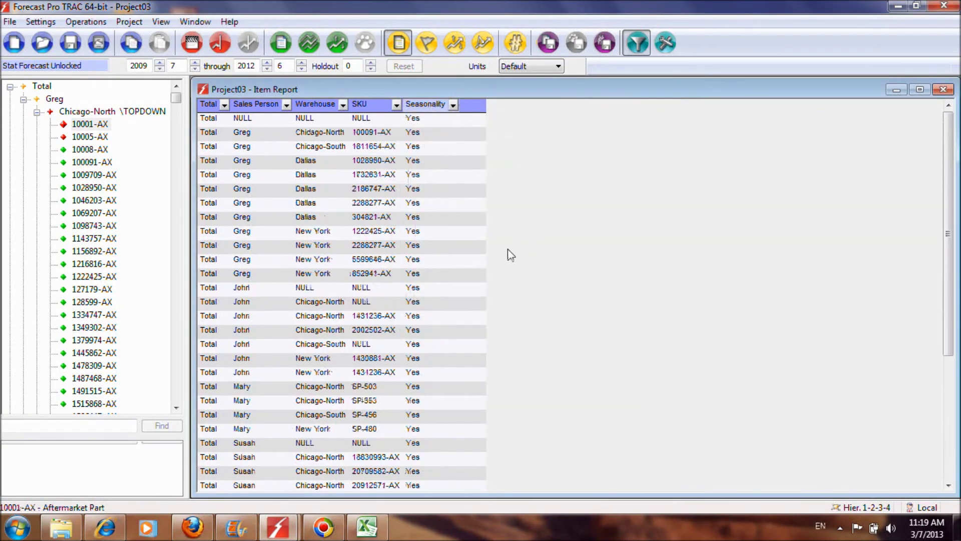
# Show the graph alongside the Item Report and view the forecasts for Total, 100091-AX and 1811654-AX.
pyautogui.moveTo(950, 155); pyautogui.dragTo(927, 123)
pyautogui.click(309, 43)
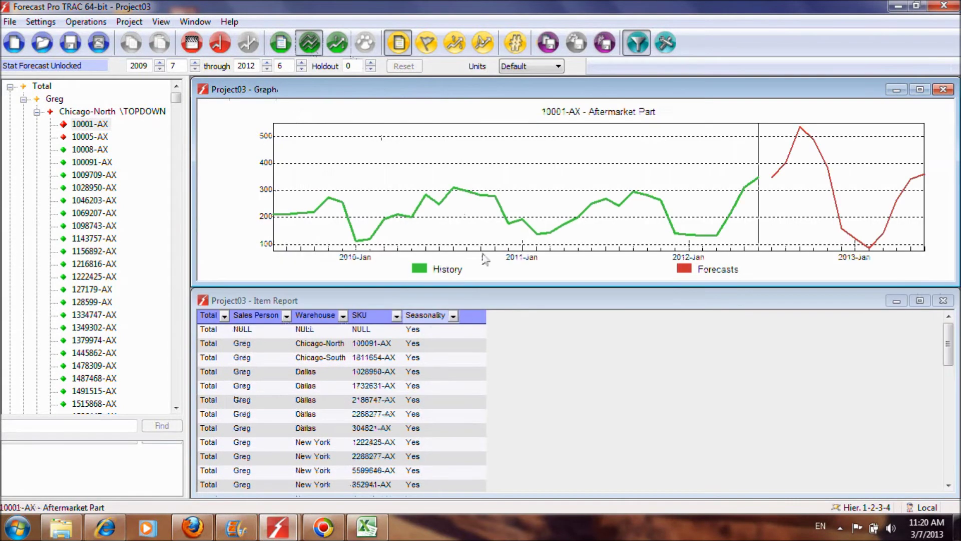
pyautogui.click(431, 328)
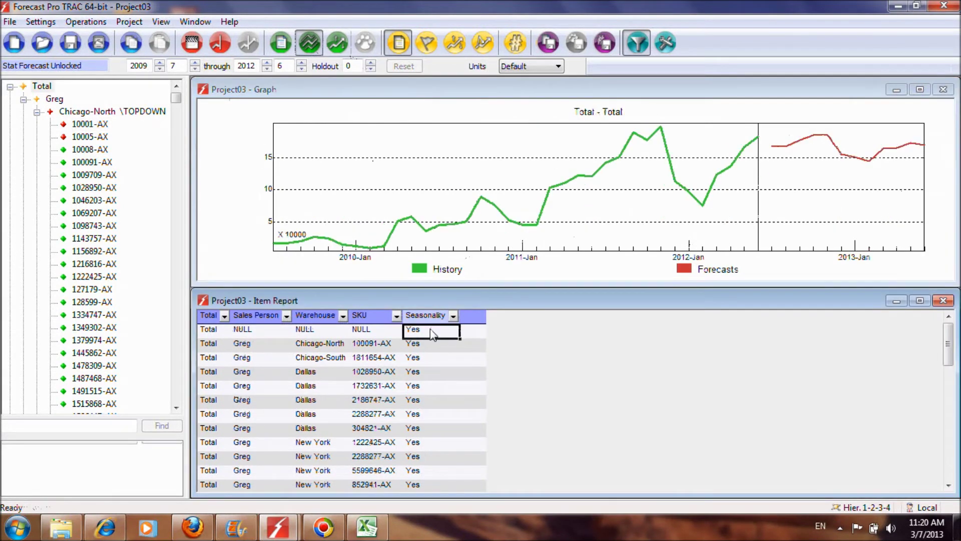
pyautogui.click(429, 345)
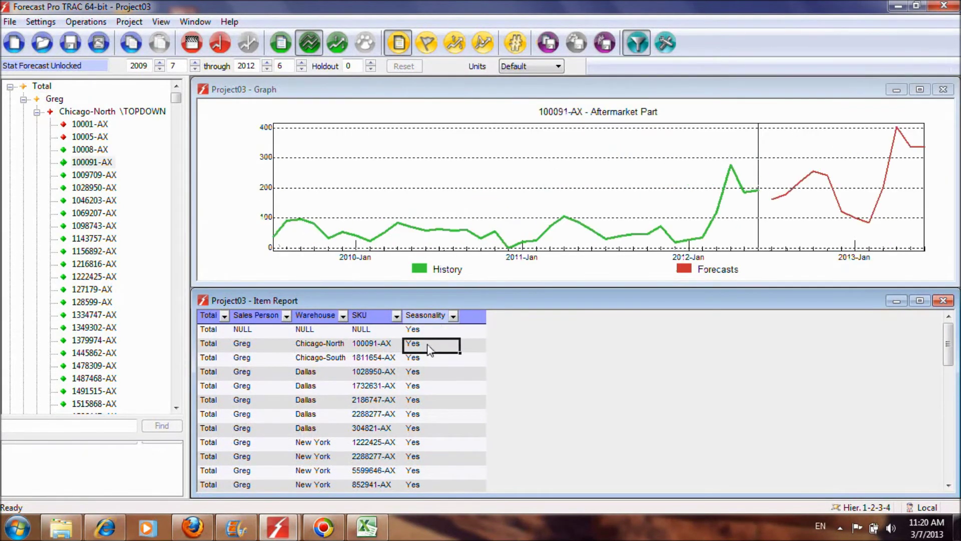
pyautogui.click(427, 359)
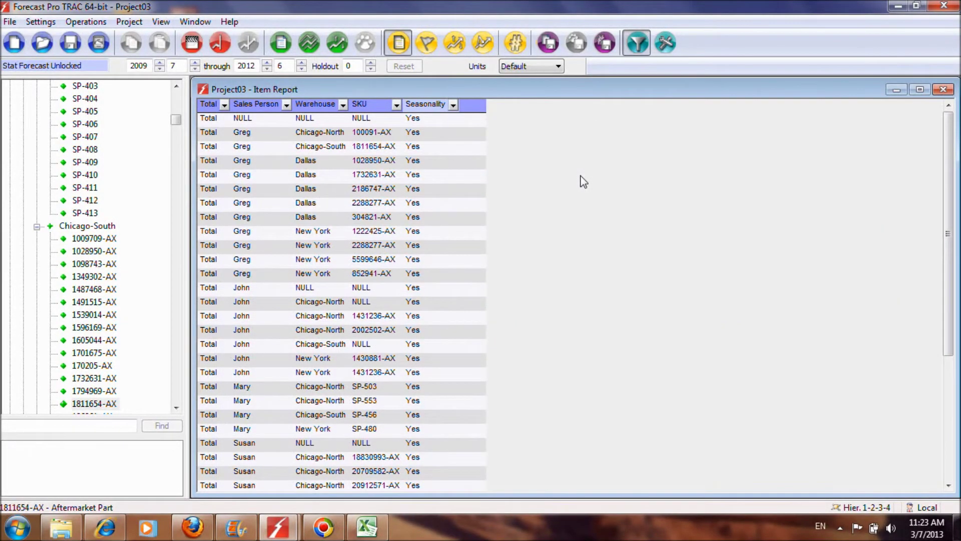
# Replace the Item Report with the Numeric Output view and accept its output design with the Xls data mode.
pyautogui.click(398, 43)
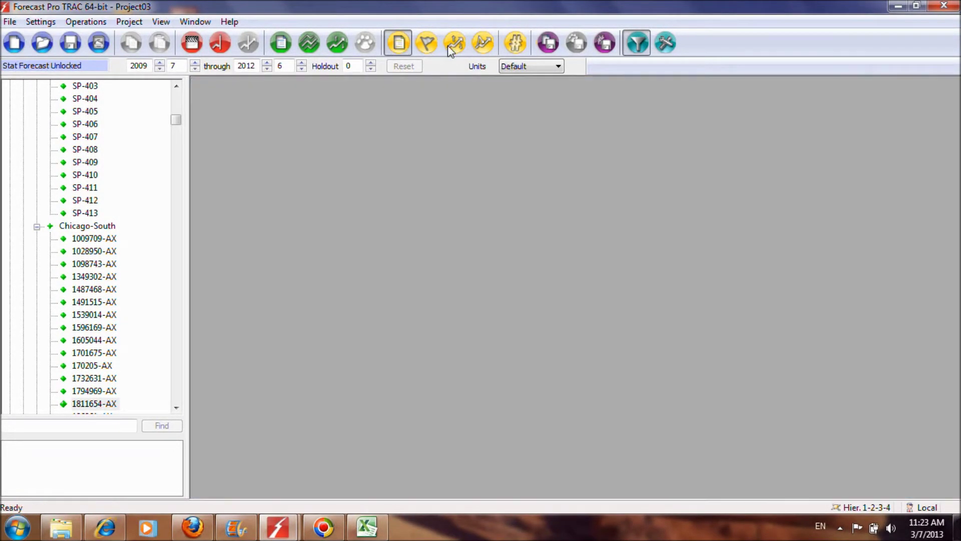
pyautogui.click(515, 43)
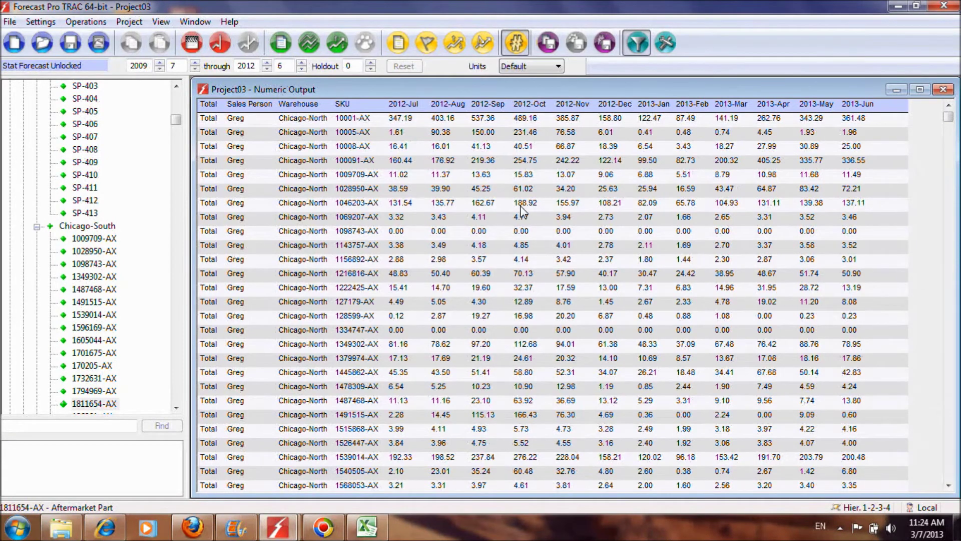
pyautogui.rightClick(491, 185)
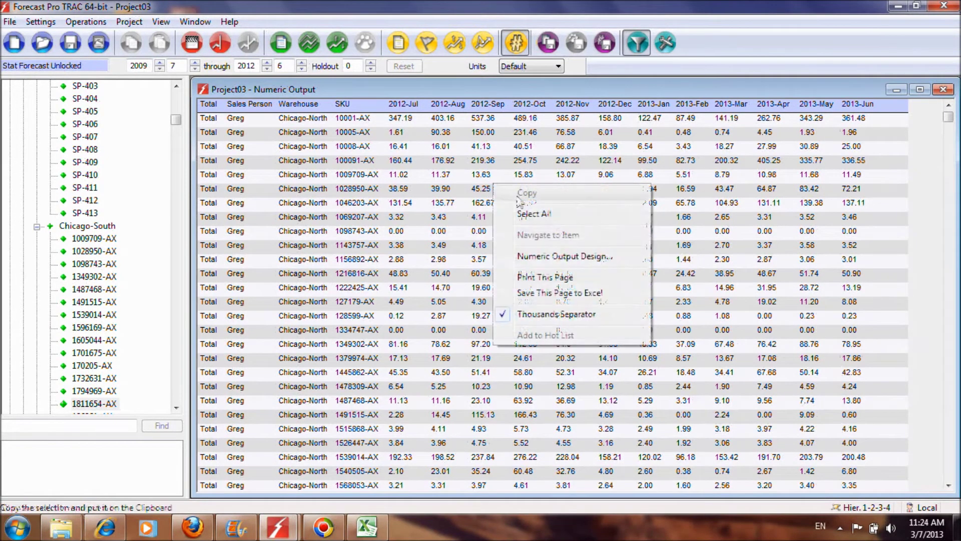
pyautogui.click(559, 257)
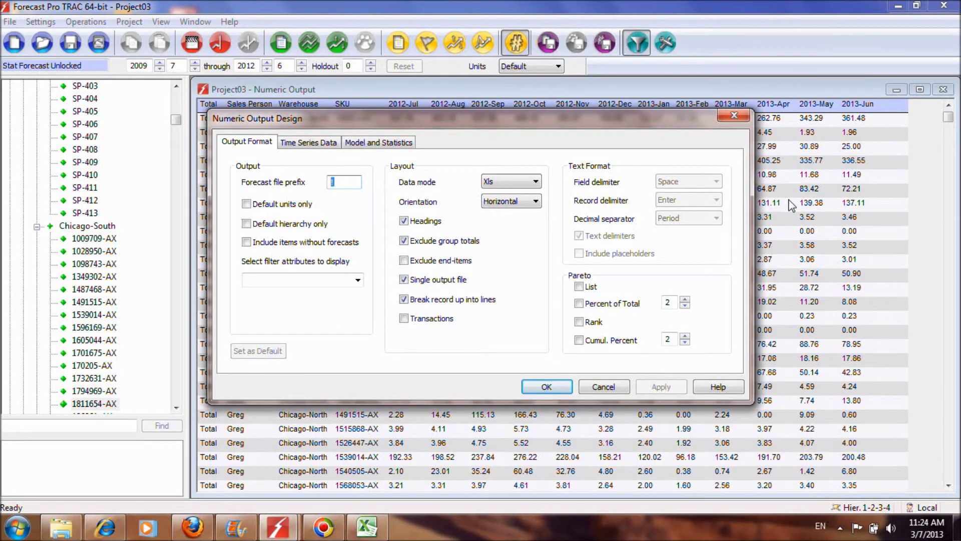
pyautogui.click(522, 181)
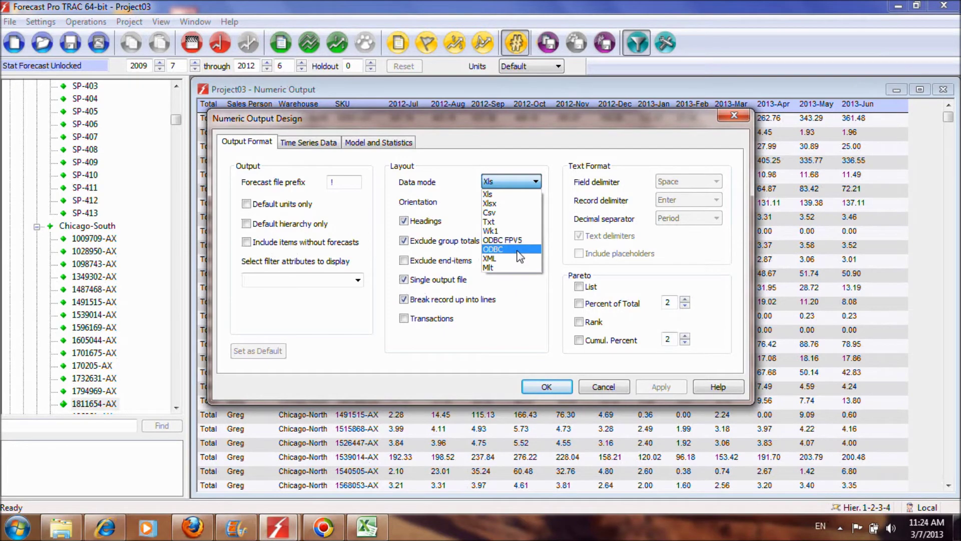
pyautogui.click(518, 194)
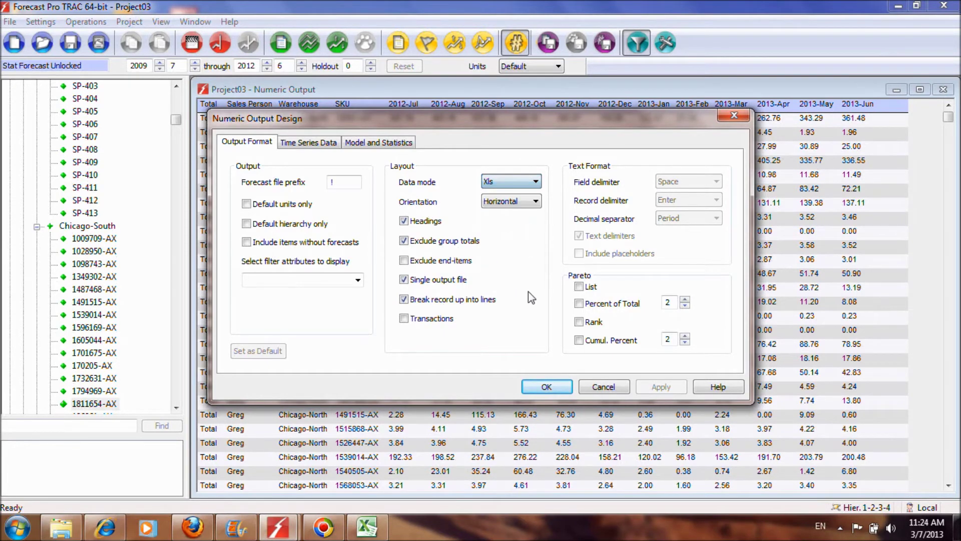
pyautogui.click(538, 386)
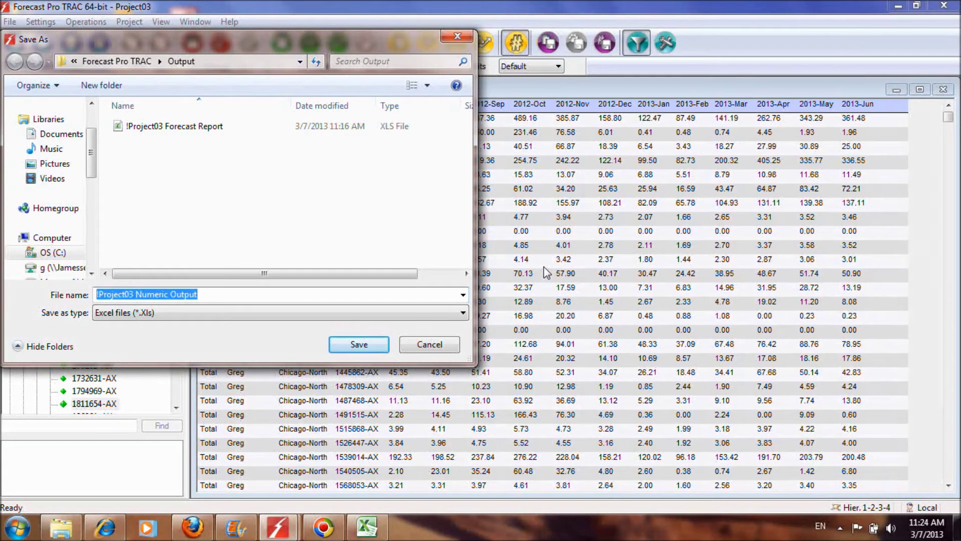
# Save the numeric output to the Output folder as !Project03 Numeric Output and open that file in Excel.
pyautogui.click(353, 346)
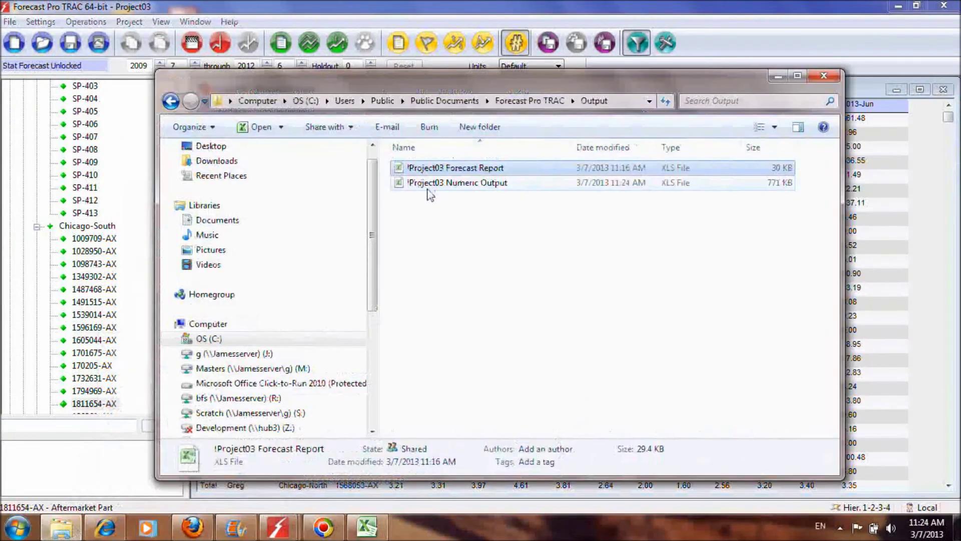
pyautogui.click(431, 189)
pyautogui.doubleClick(431, 183)
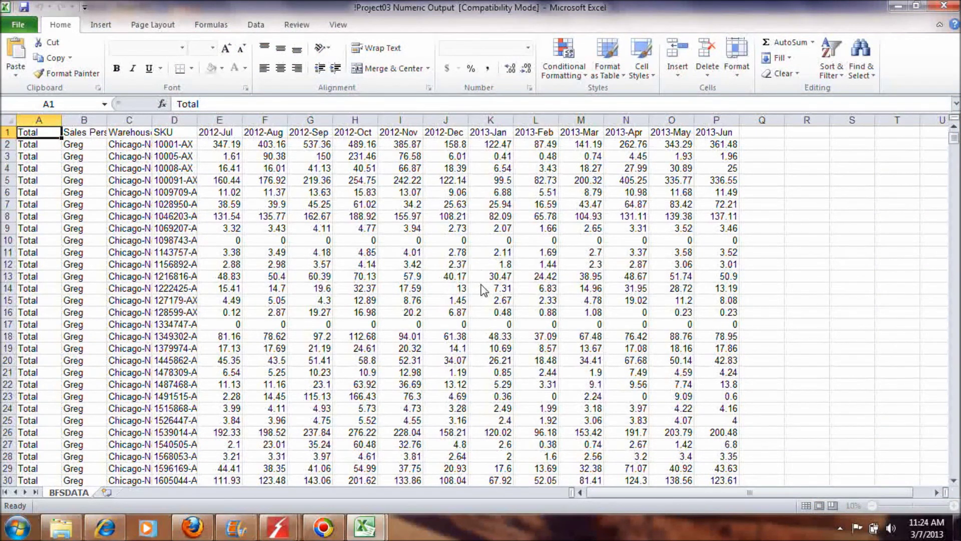
# Fit all column widths to their contents, and highlight the identifiers and monthly forecasts in the 10001-AX row.
pyautogui.click(10, 120)
pyautogui.doubleClick(61, 120)
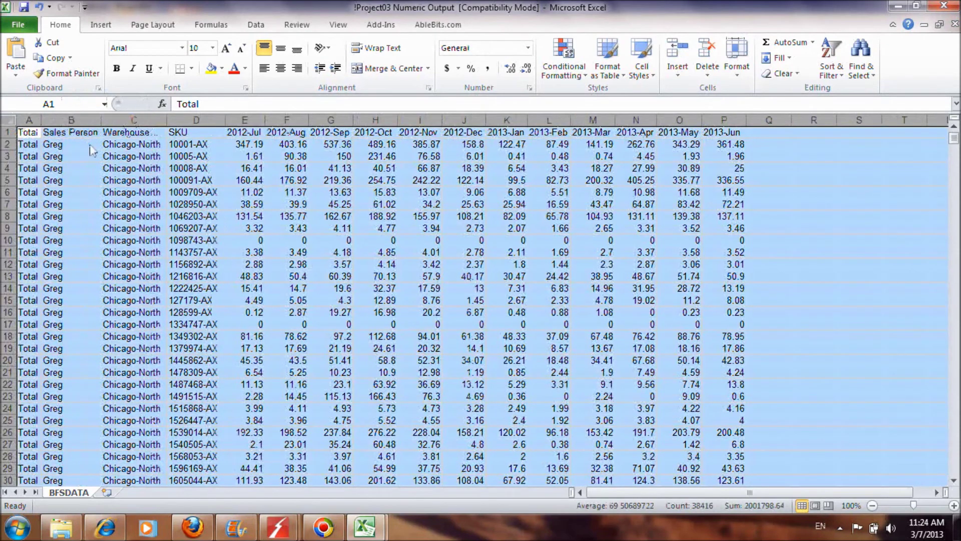
pyautogui.moveTo(30, 144); pyautogui.dragTo(198, 150)
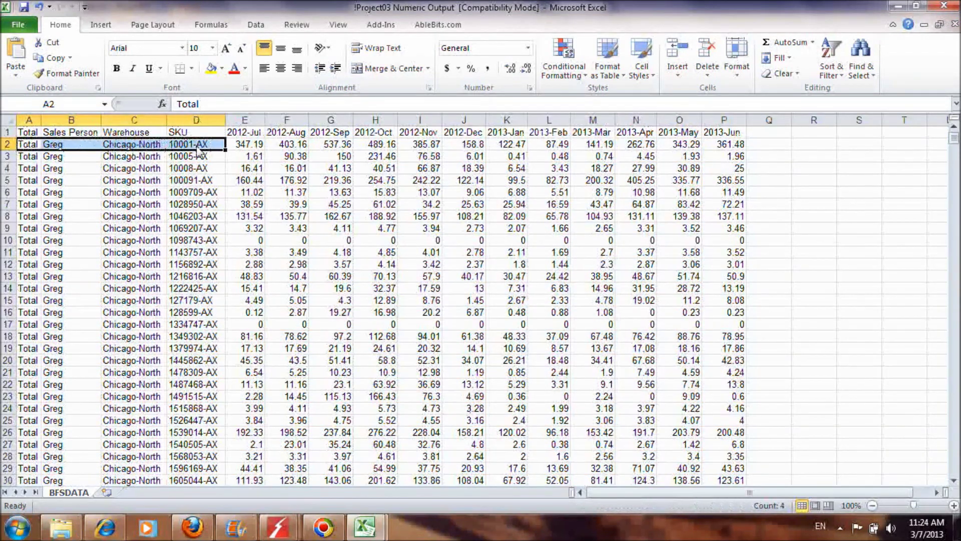
pyautogui.moveTo(260, 145); pyautogui.dragTo(741, 150)
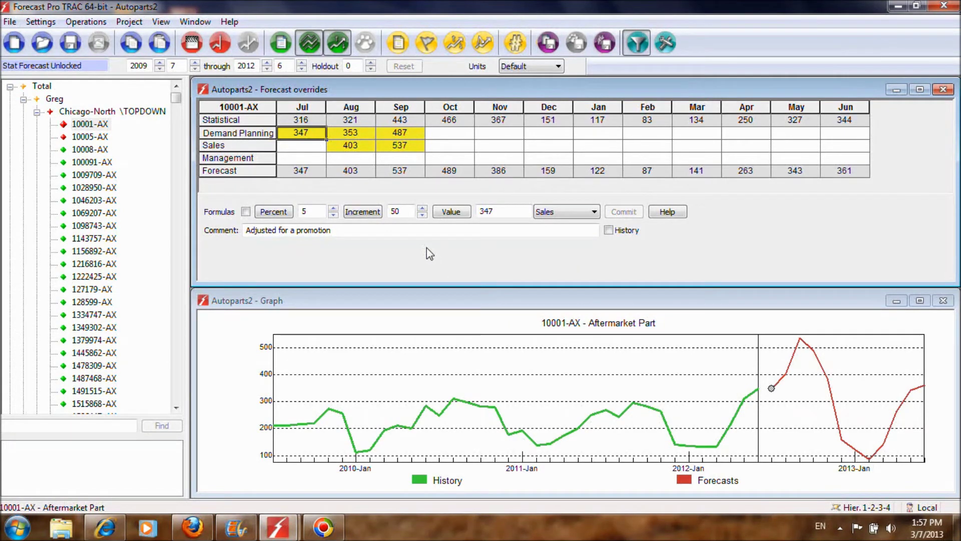
# Save and close the Autoparts2 project in Forecast Pro TRAC.
pyautogui.click(10, 22)
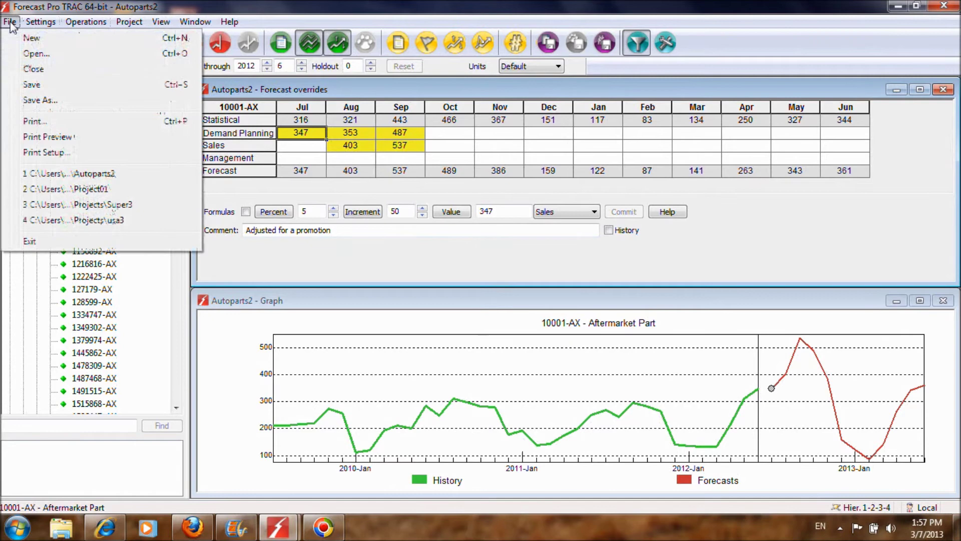
pyautogui.click(32, 85)
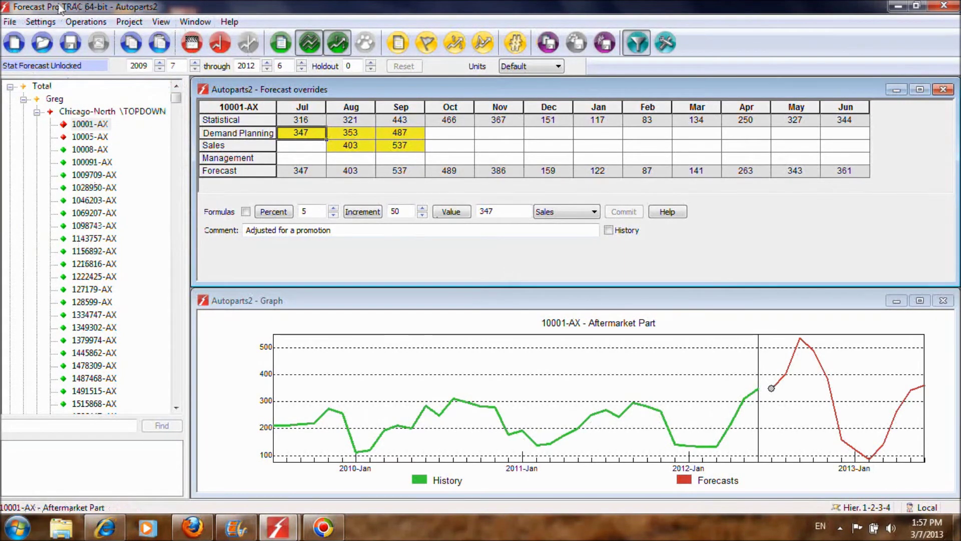
pyautogui.click(10, 22)
pyautogui.click(33, 69)
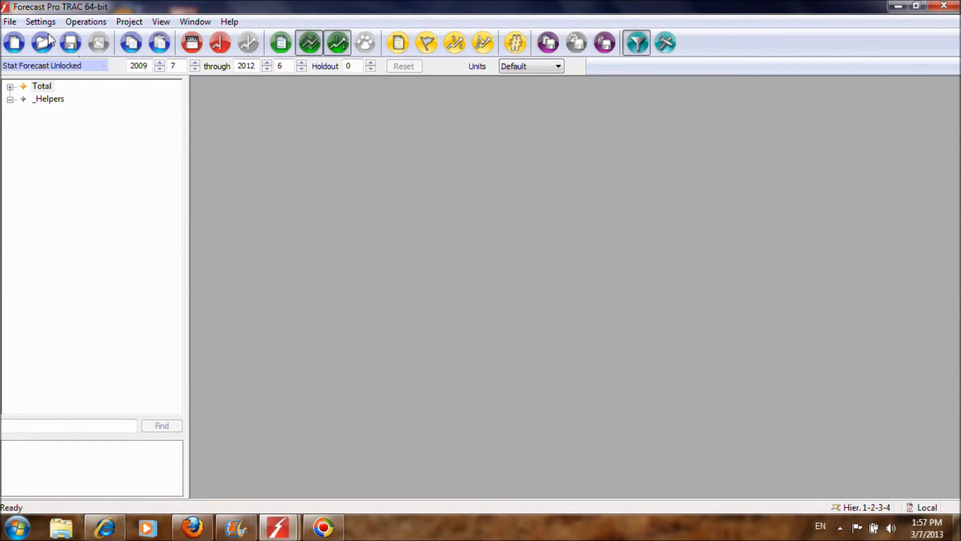
# Reopen the recently used Autoparts2 project.
pyautogui.click(10, 22)
pyautogui.click(74, 173)
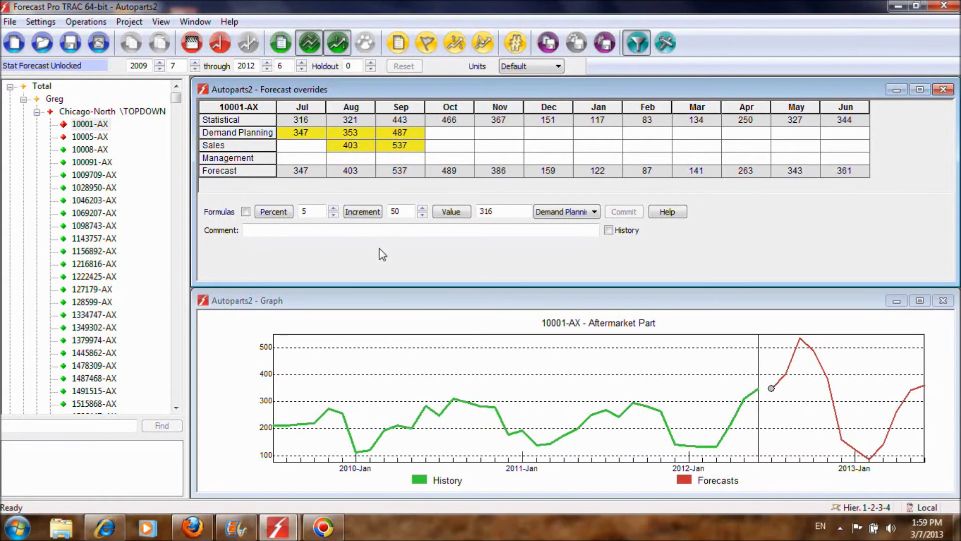
# Browse in Windows Explorer to Public Documents, Forecast Pro TRAC, Projects, and select the Autoparts2 FPProj file before returning to Forecast Pro TRAC.
pyautogui.click(61, 526)
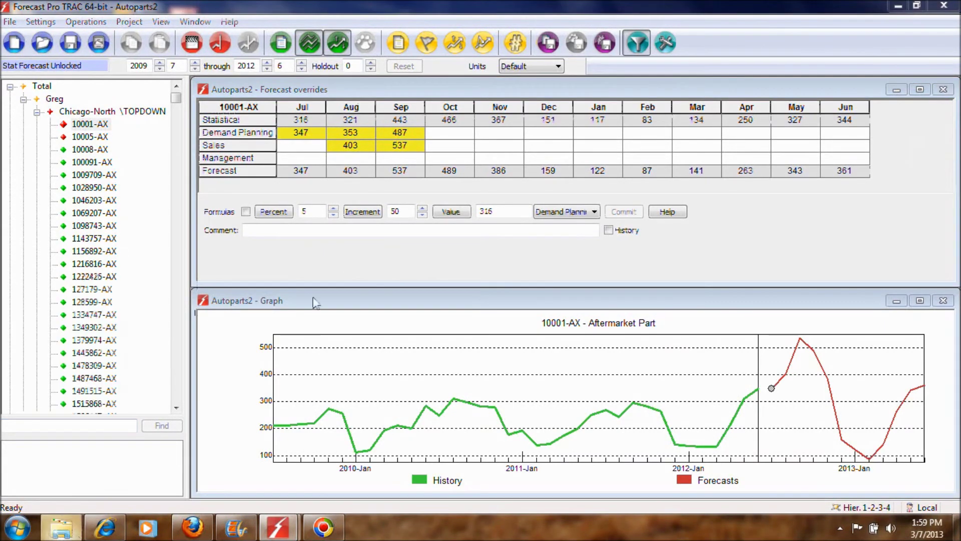
pyautogui.click(215, 319)
pyautogui.scroll(-3, 540, 311)
pyautogui.click(485, 312)
pyautogui.doubleClick(484, 312)
pyautogui.doubleClick(405, 156)
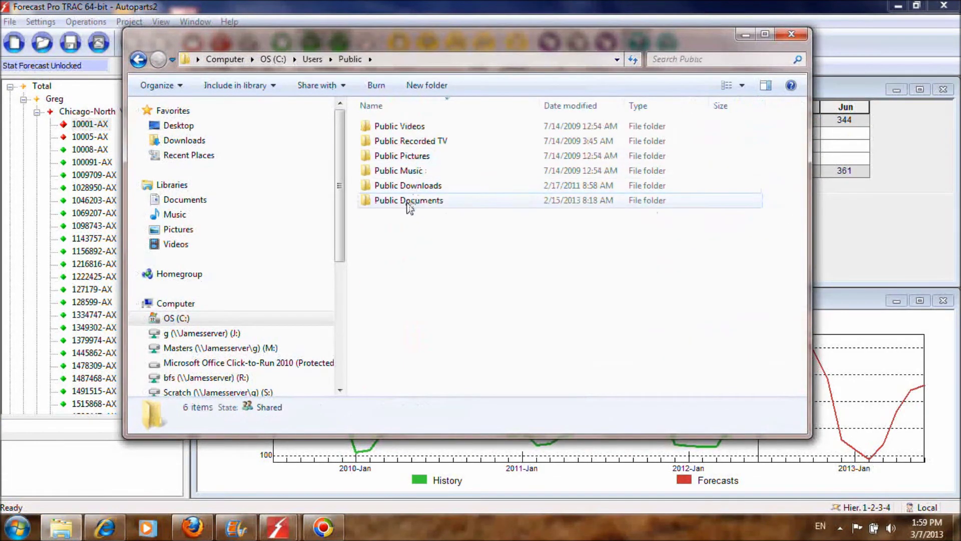
pyautogui.doubleClick(408, 203)
pyautogui.doubleClick(428, 170)
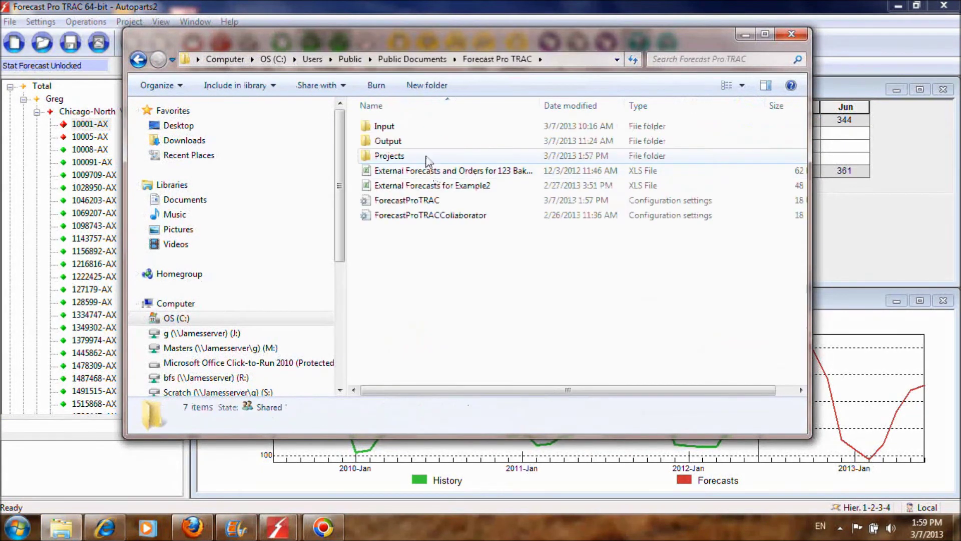
pyautogui.doubleClick(426, 157)
pyautogui.moveTo(801, 128)
pyautogui.mouseDown()
pyautogui.moveTo(801, 203)
pyautogui.moveTo(805, 117)
pyautogui.mouseUp()
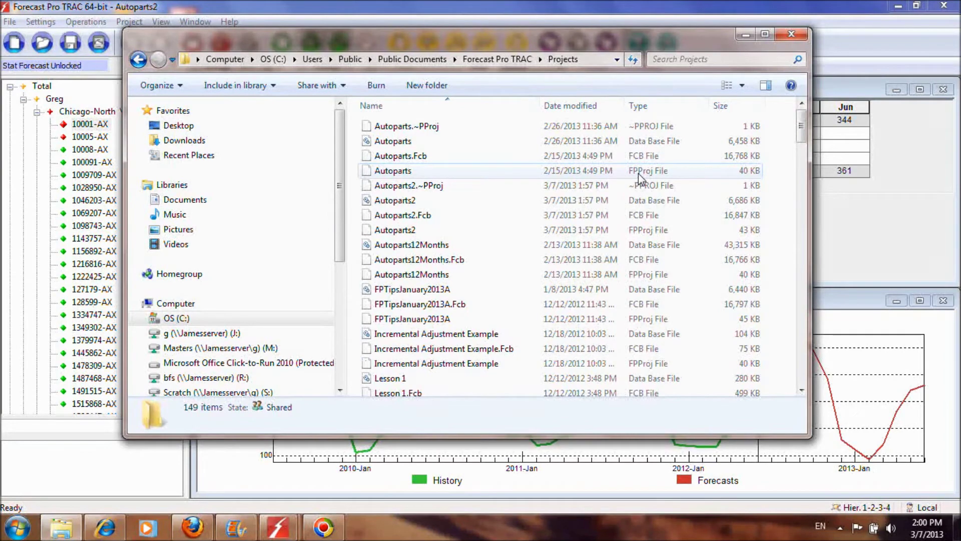
pyautogui.click(618, 231)
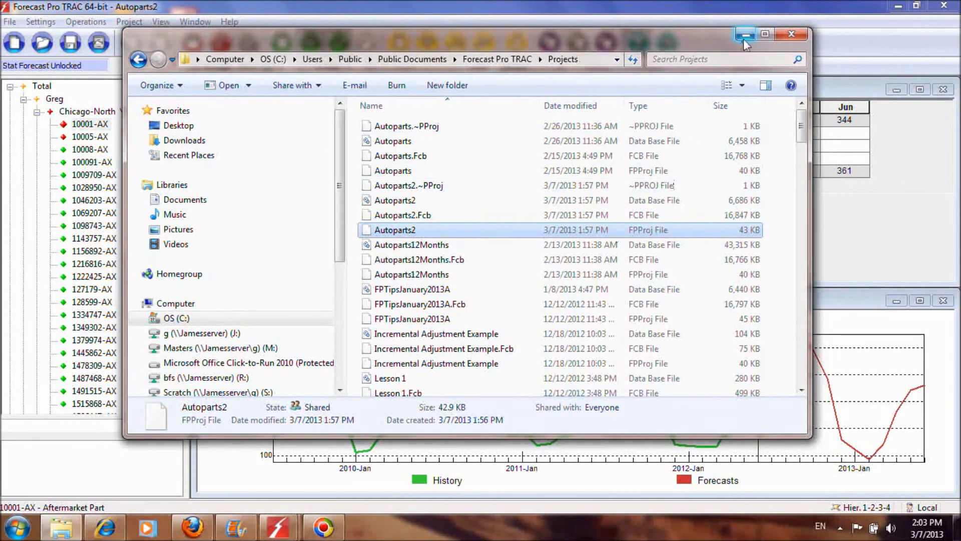
pyautogui.press('Return')
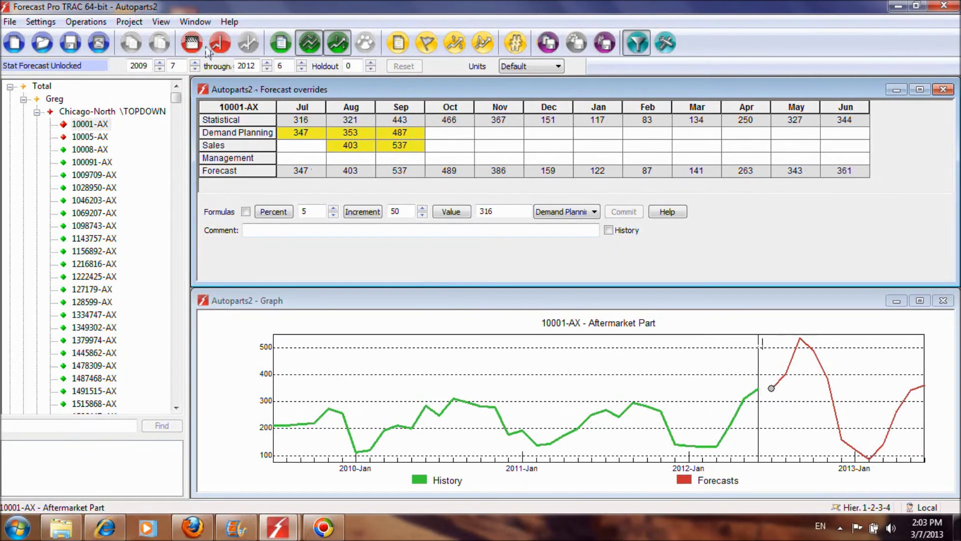
# Reopen the Autoparts2 project, recalculating the forecast with the project settings, modifiers, hot list and overrides applied.
pyautogui.click(191, 43)
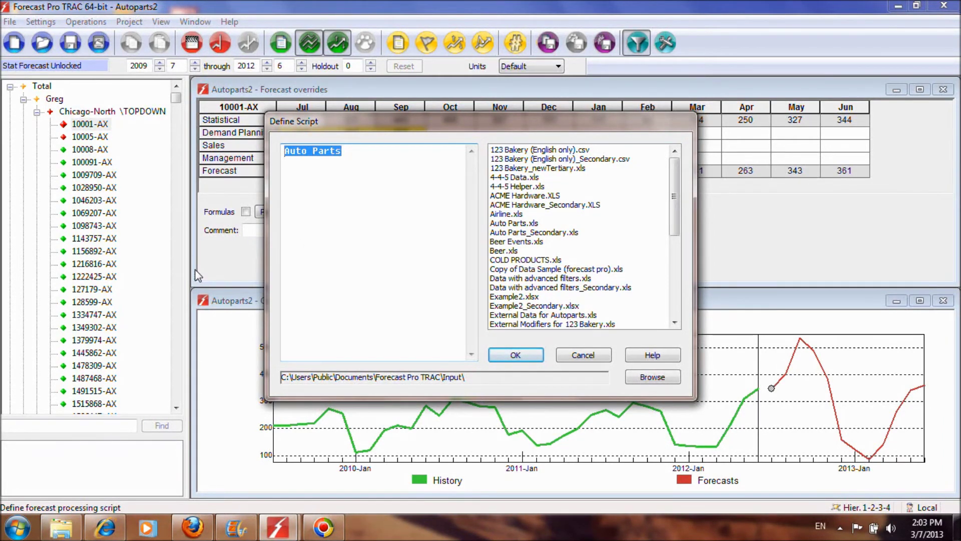
pyautogui.click(573, 353)
pyautogui.click(42, 42)
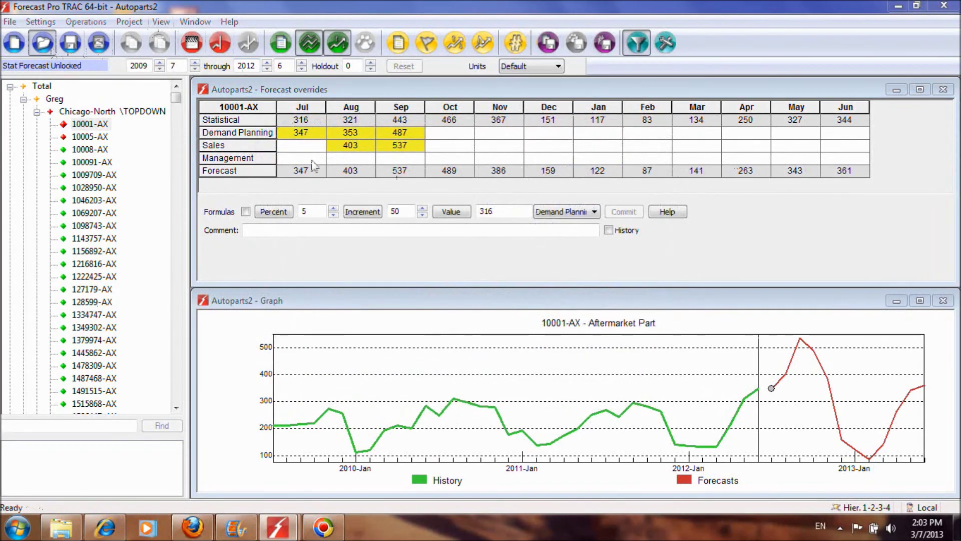
pyautogui.doubleClick(240, 157)
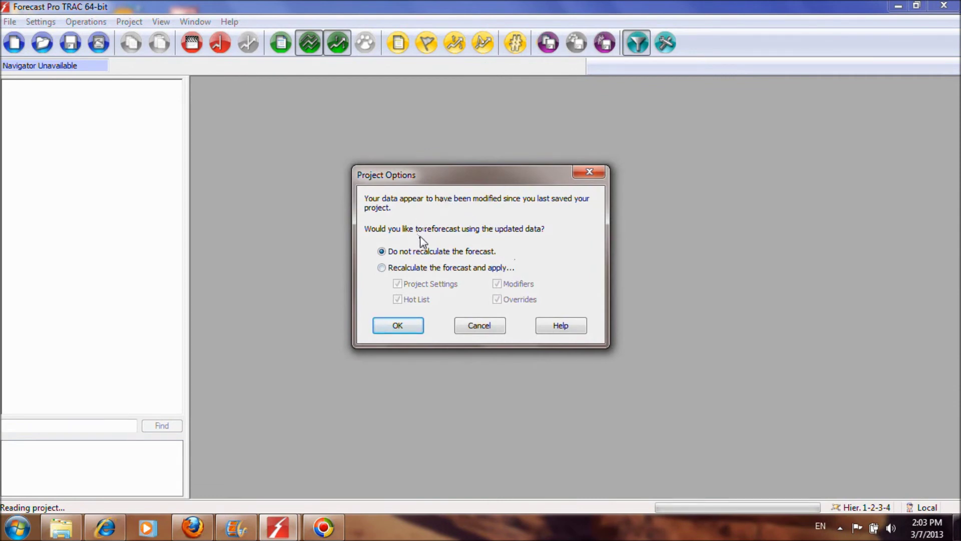
pyautogui.click(492, 268)
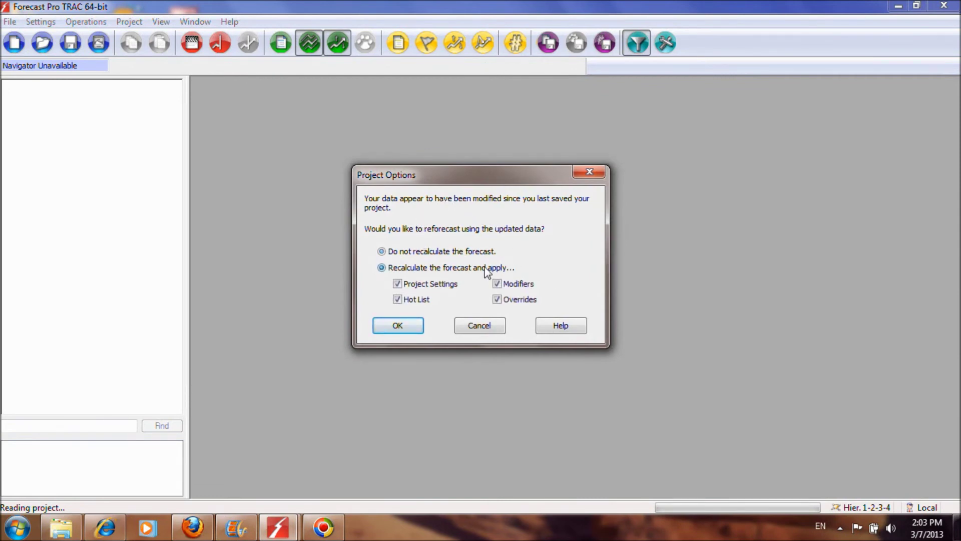
pyautogui.click(407, 326)
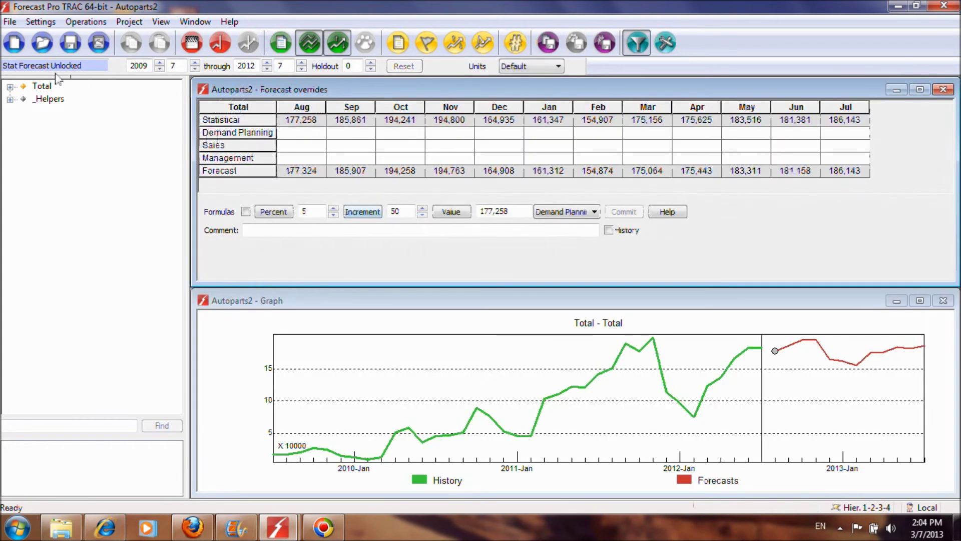
# Expand the whole Total hierarchy and inspect the August Demand Planning override and its comment for 10001-AX.
pyautogui.rightClick(43, 86)
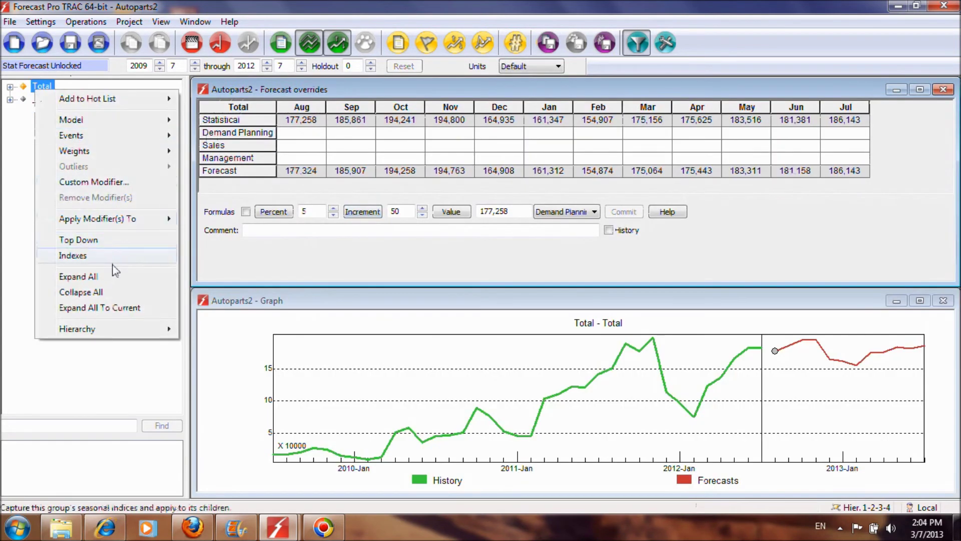
pyautogui.click(80, 277)
pyautogui.click(91, 124)
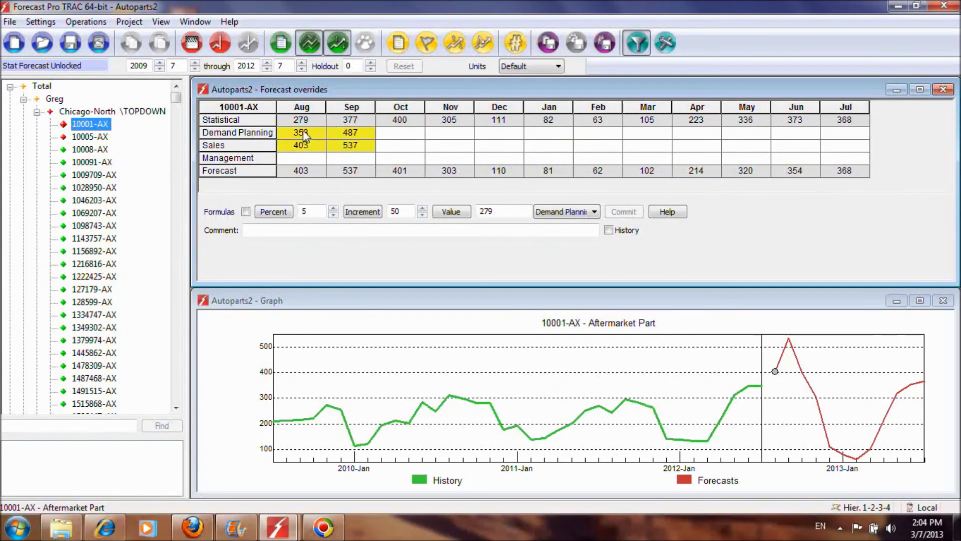
pyautogui.click(302, 132)
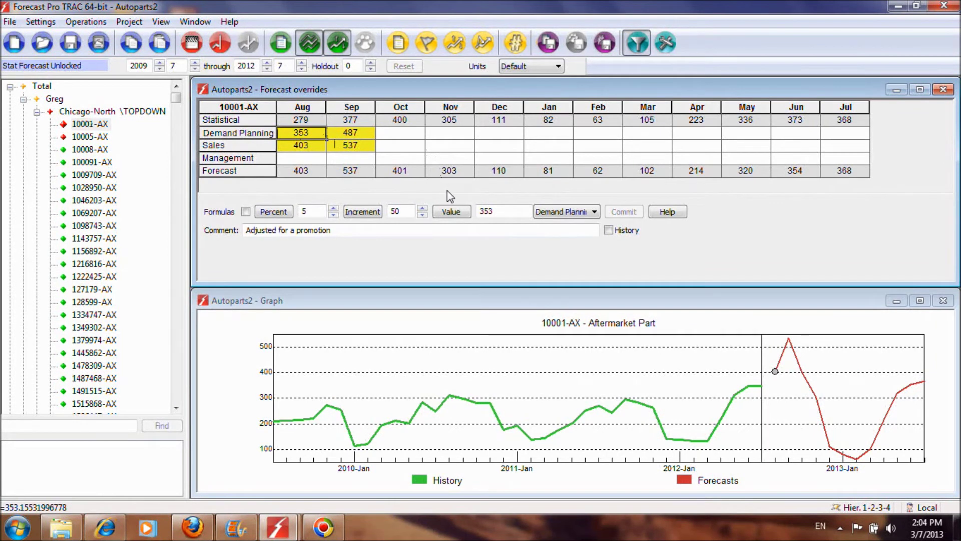
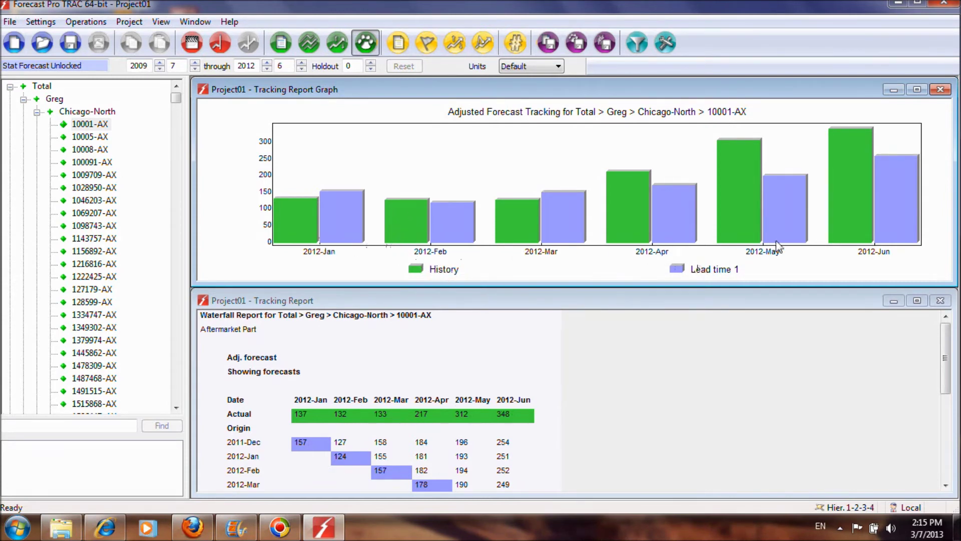
# Configure the tracking report to include lead times 1, 2 and 3.
pyautogui.rightClick(232, 243)
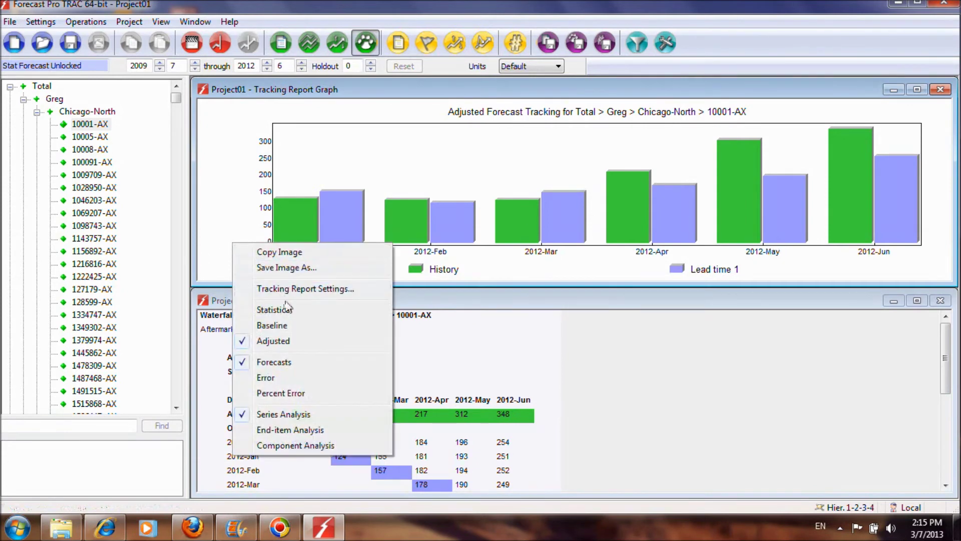
pyautogui.click(296, 289)
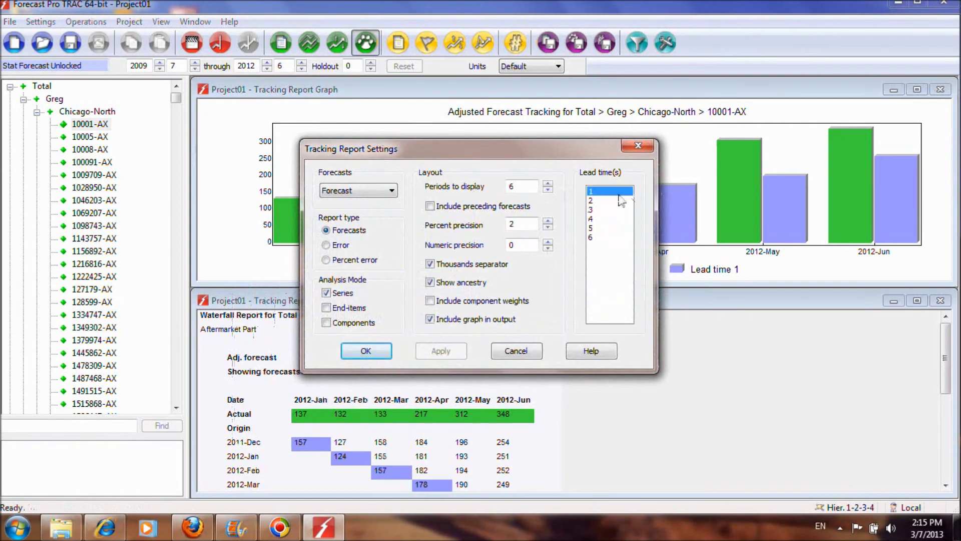
pyautogui.click(612, 200)
pyautogui.click(609, 209)
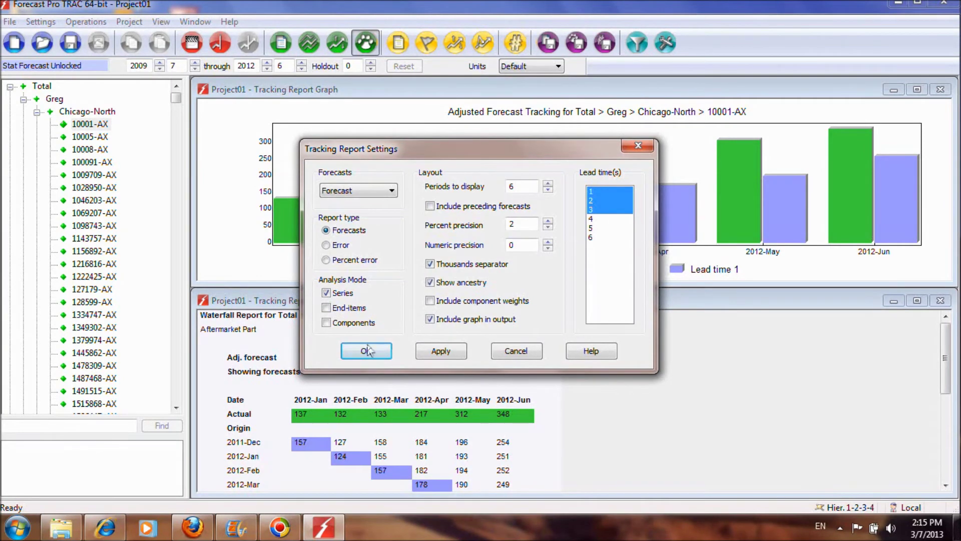
pyautogui.click(368, 351)
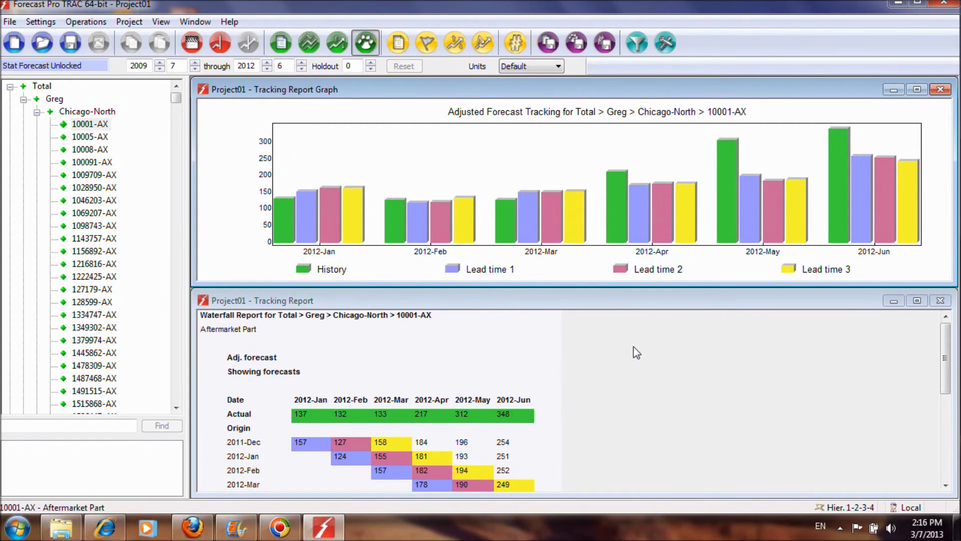
# Close the tracking report graph and go through the 2011-Dec origin forecasts for 2012-Jan to 2012-Jun in the waterfall report.
pyautogui.click(940, 89)
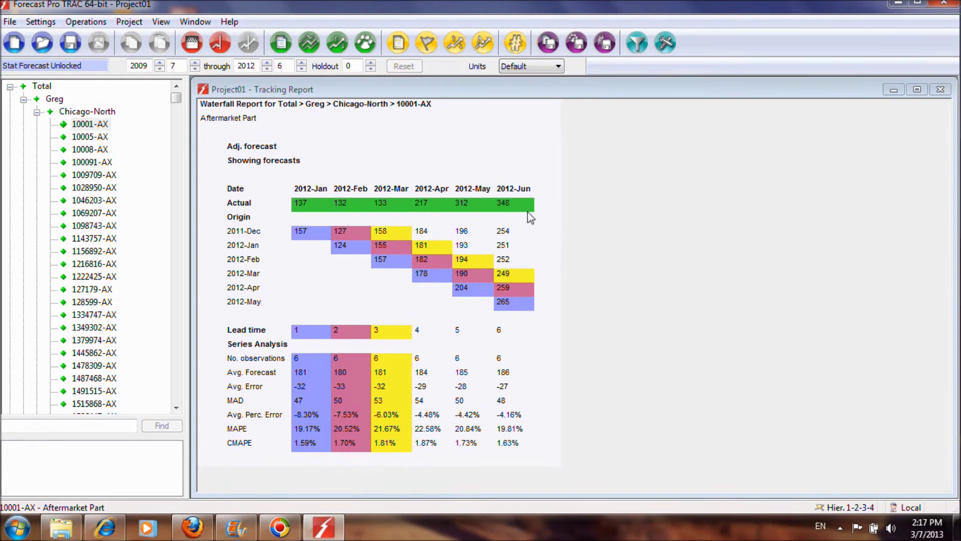
pyautogui.click(250, 233)
pyautogui.moveTo(322, 235); pyautogui.dragTo(532, 235)
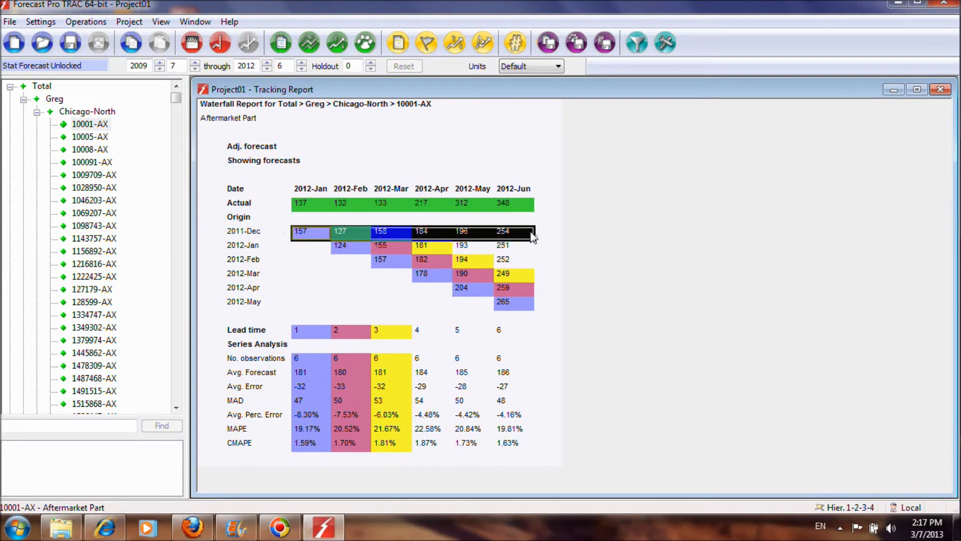
pyautogui.click(308, 237)
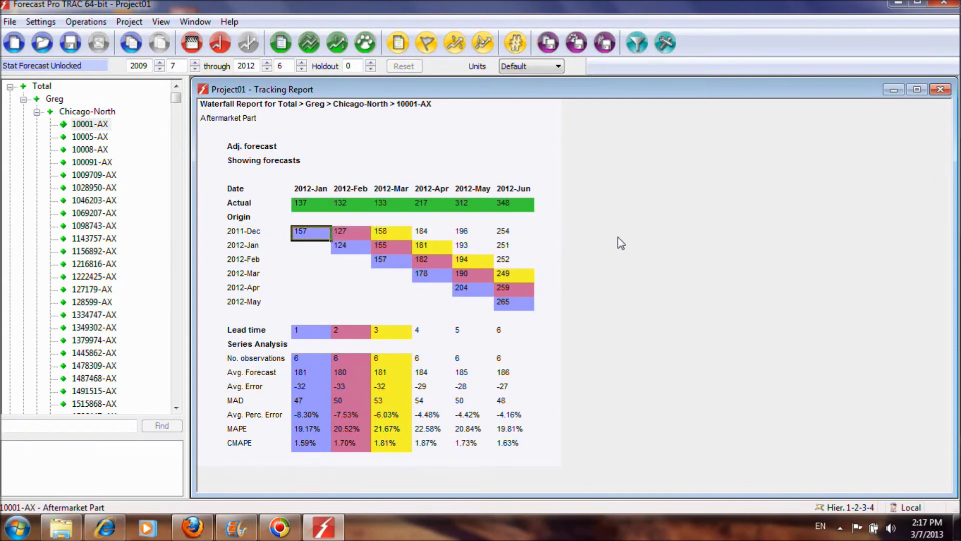
pyautogui.press('Right')
pyautogui.press('Right')
pyautogui.press('Right')
pyautogui.press('Right')
pyautogui.press('Right')
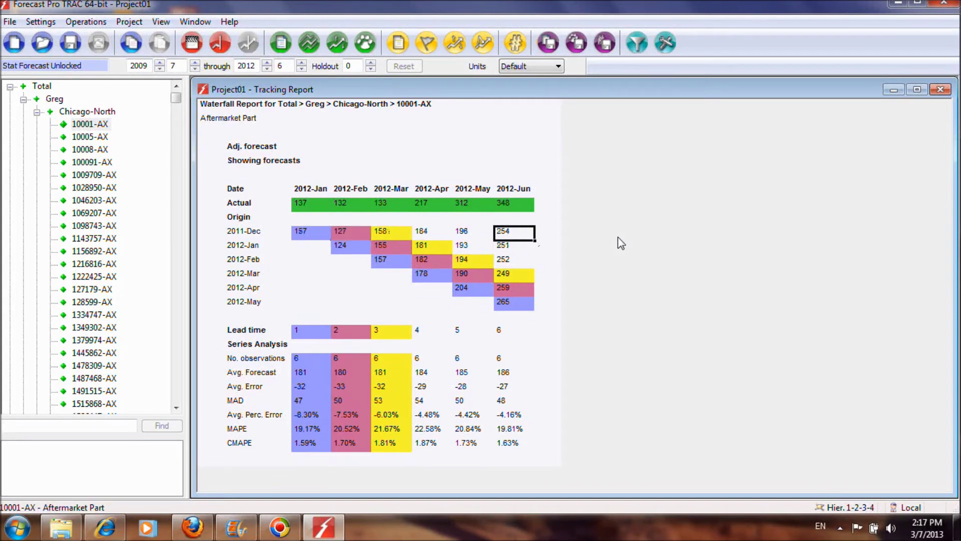
# Go through the 2012-Jan origin forecasts for 2012-Feb to 2012-Jun in the waterfall report.
pyautogui.click(340, 248)
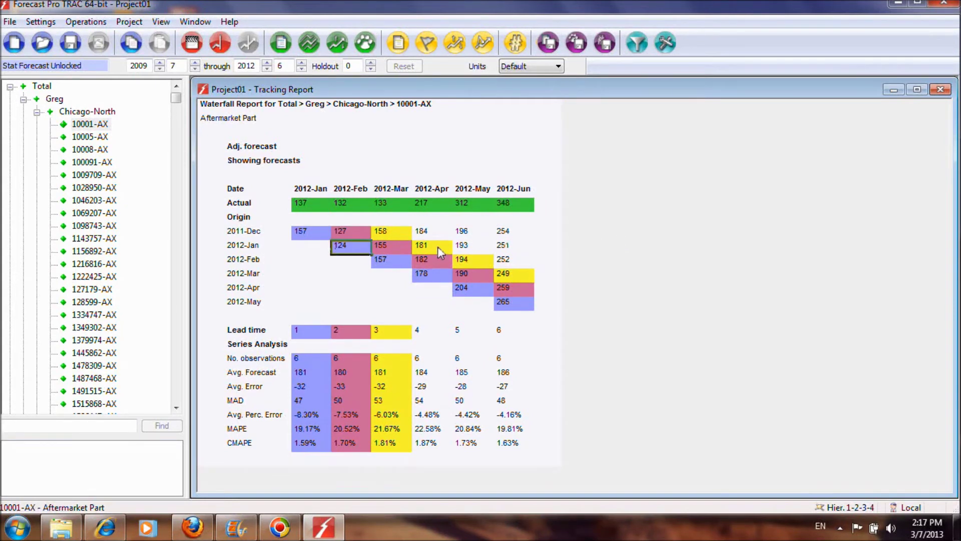
pyautogui.press('Right')
pyautogui.press('Right')
pyautogui.press('Right')
pyautogui.press('Right')
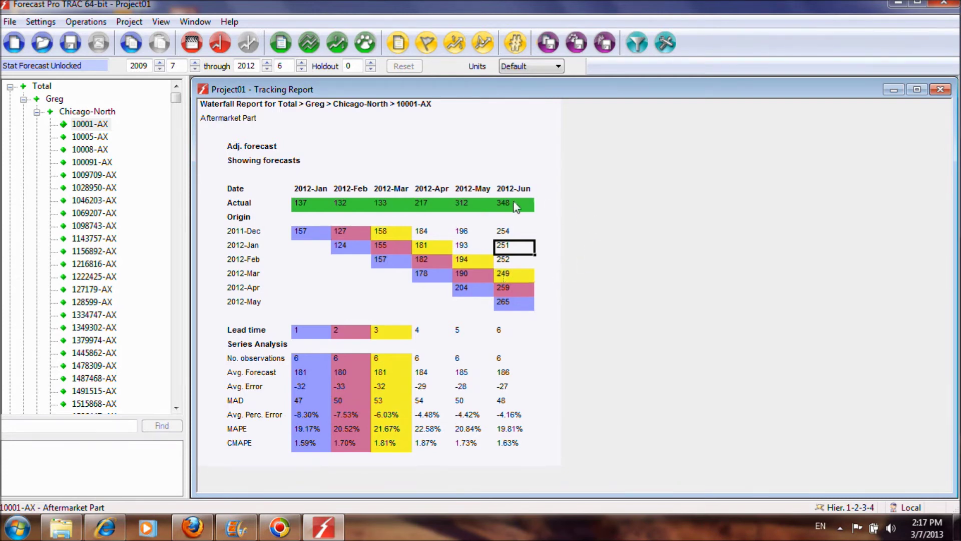
# View the waterfall report as Error and as Percent Error, and return it to Forecasts.
pyautogui.rightClick(630, 159)
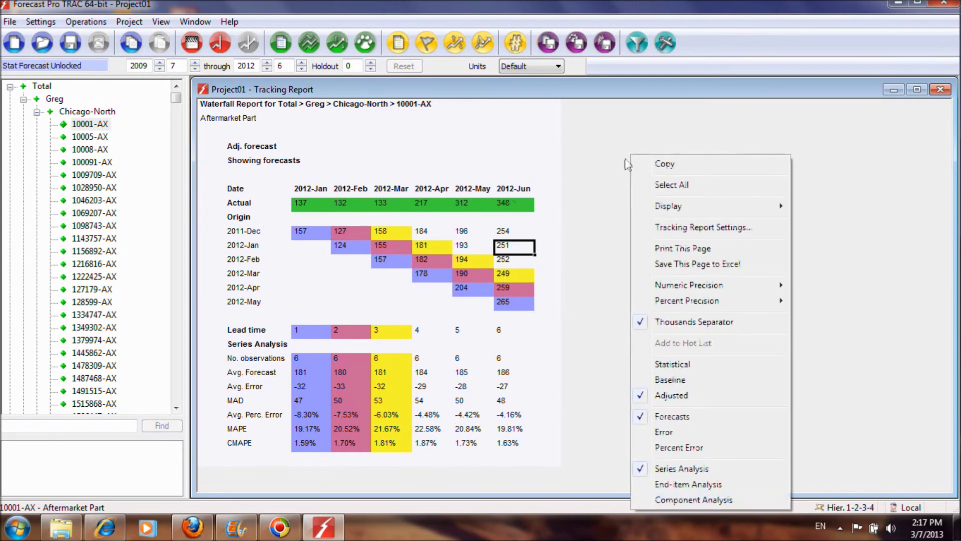
pyautogui.click(660, 432)
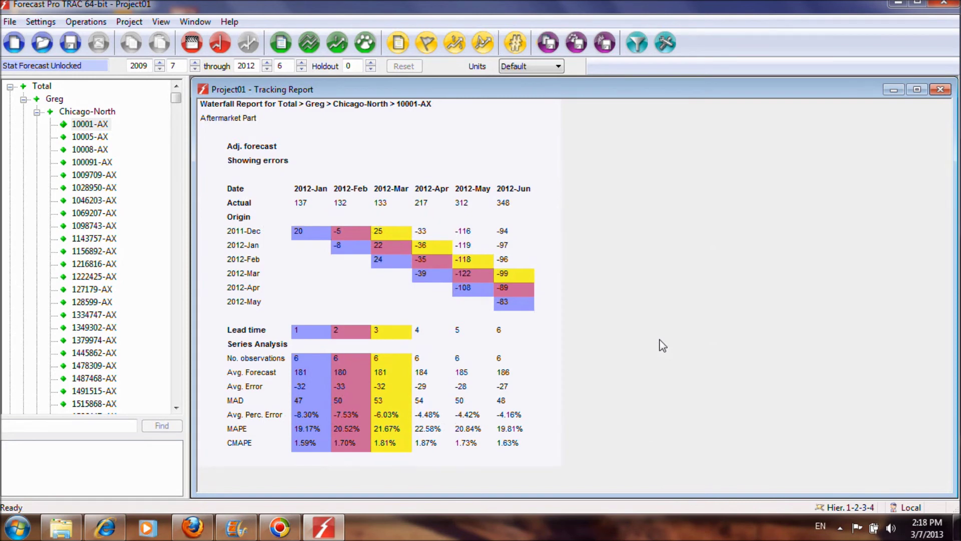
pyautogui.rightClick(681, 203)
pyautogui.click(703, 452)
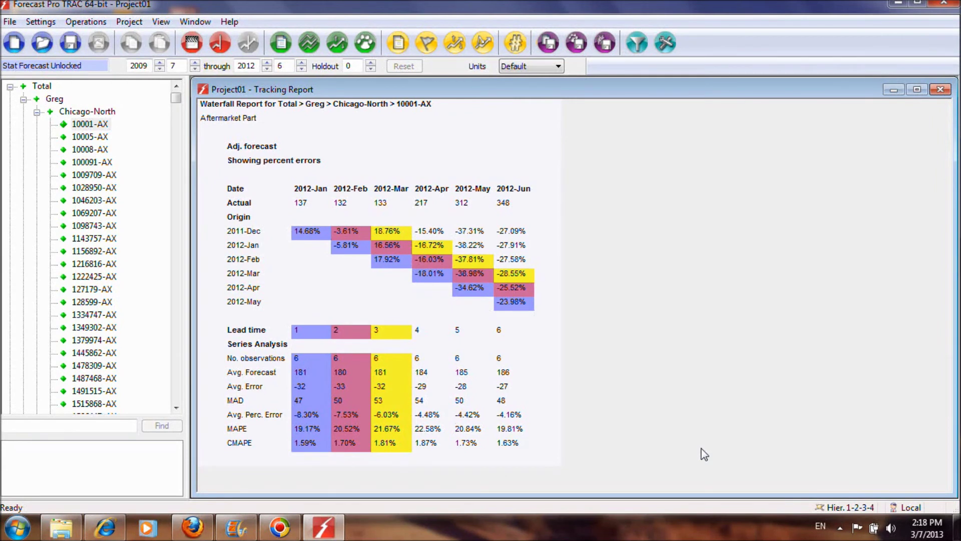
pyautogui.rightClick(705, 454)
pyautogui.click(741, 354)
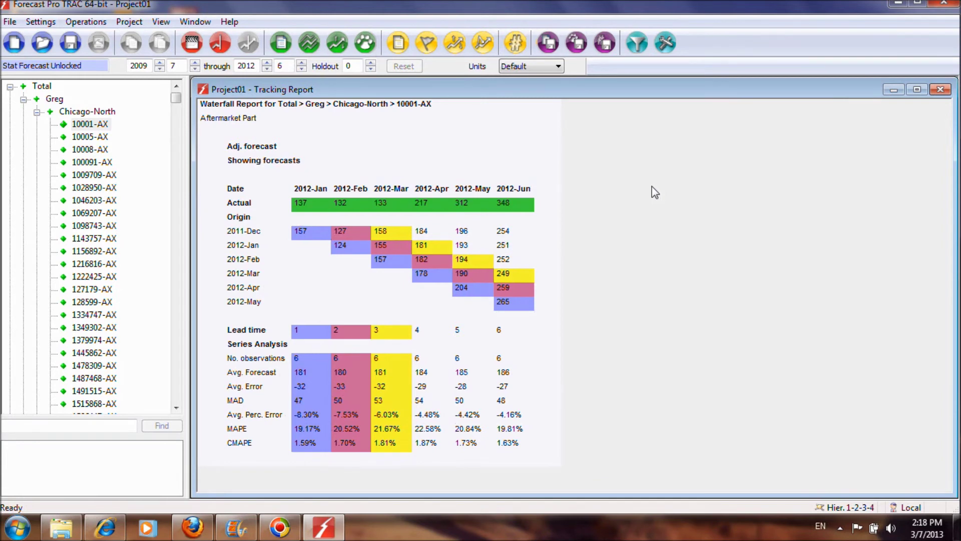
# Examine the Statistical and Forecast rows in the 10001-AX forecast overrides, and check which forecast type the tracking report uses.
pyautogui.click(339, 44)
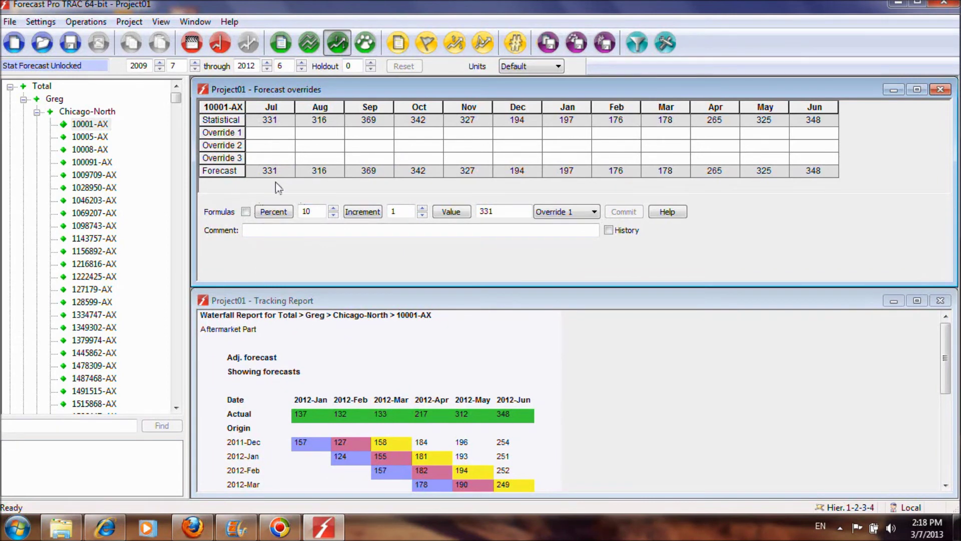
pyautogui.click(227, 125)
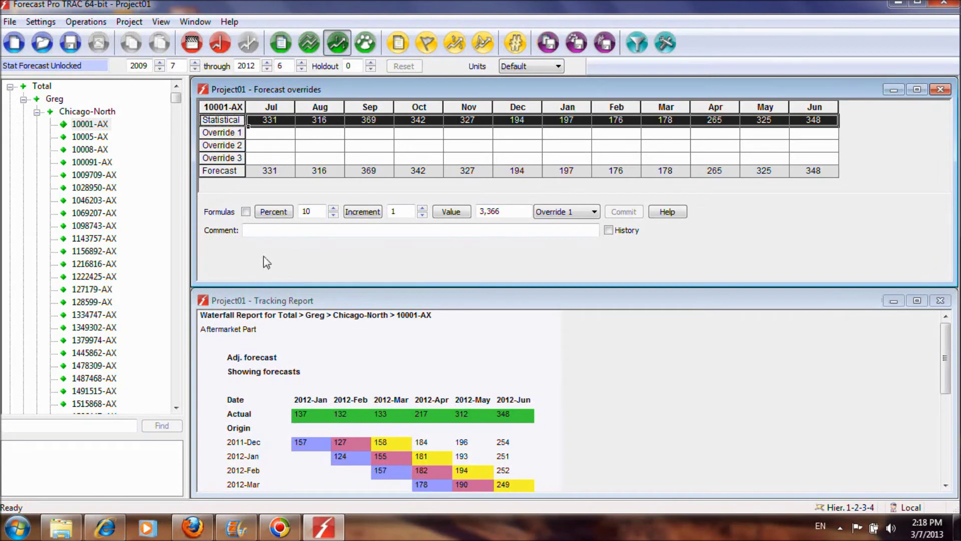
pyautogui.click(234, 171)
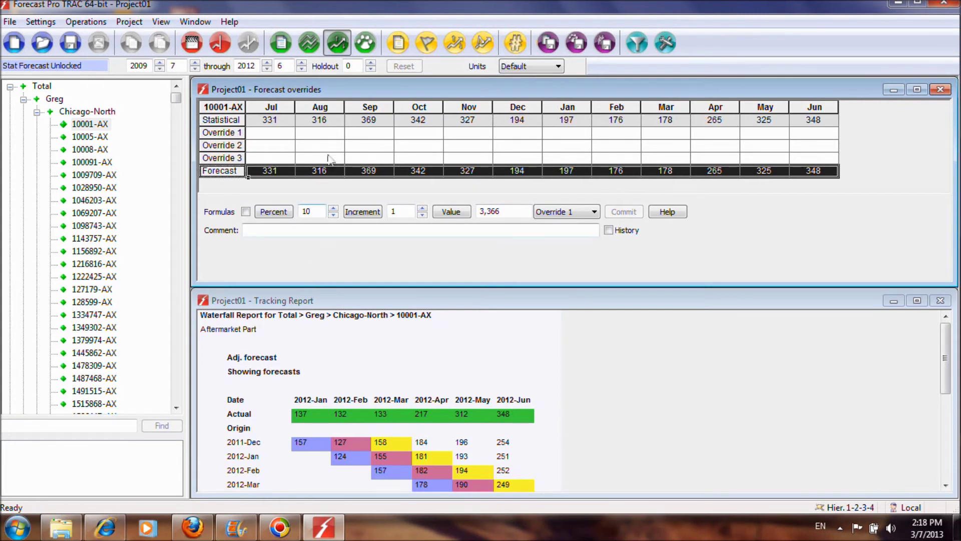
pyautogui.click(337, 43)
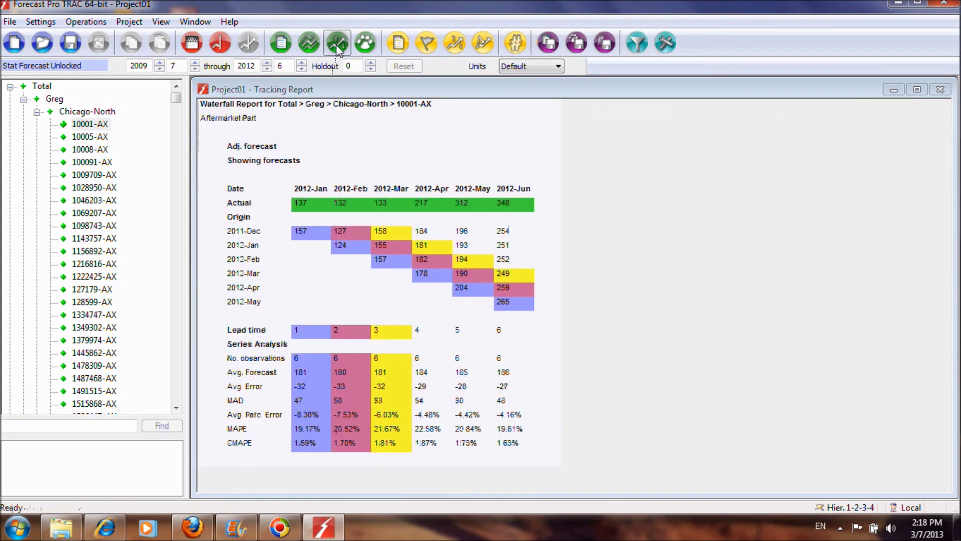
pyautogui.rightClick(612, 211)
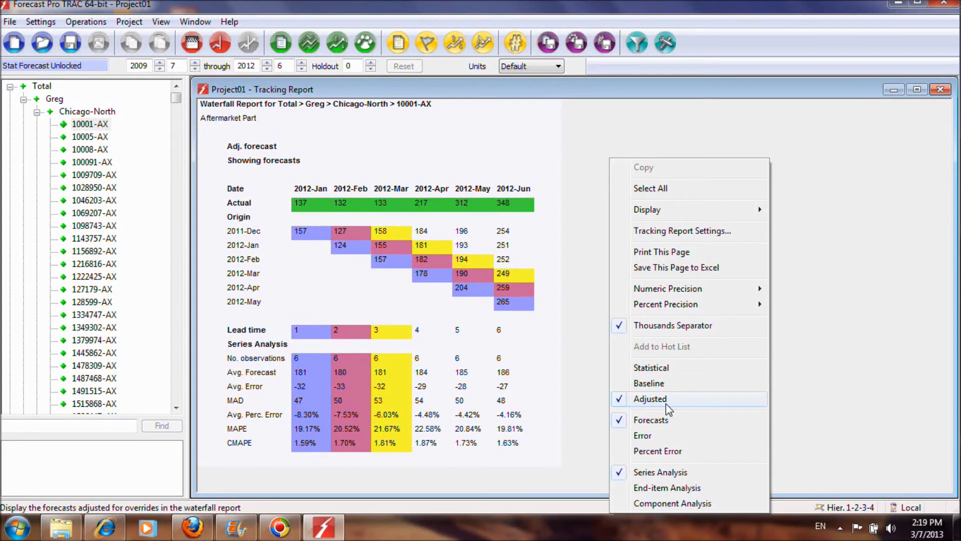
pyautogui.click(580, 247)
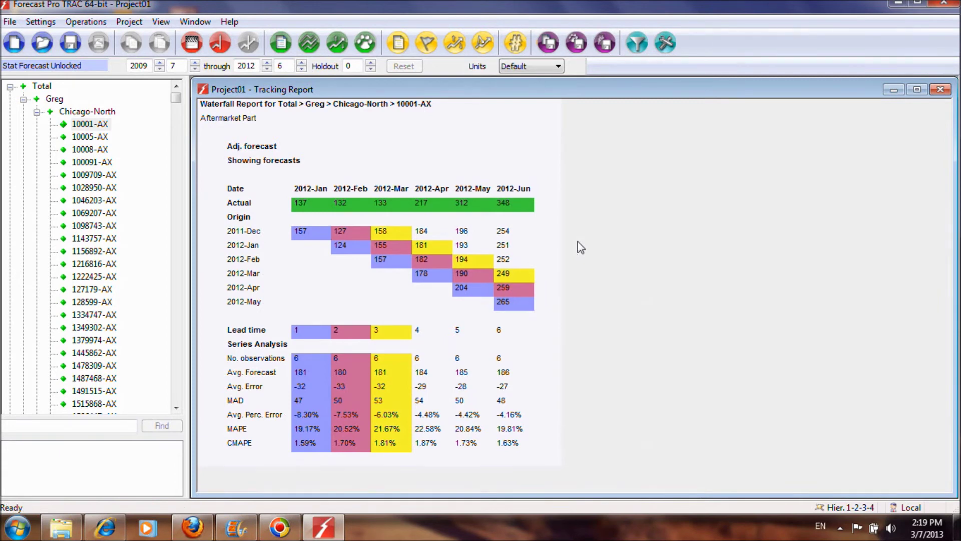
# Browse the waterfall reports of the first SKUs under Chicago-North, starting with 10001-AX.
pyautogui.click(90, 124)
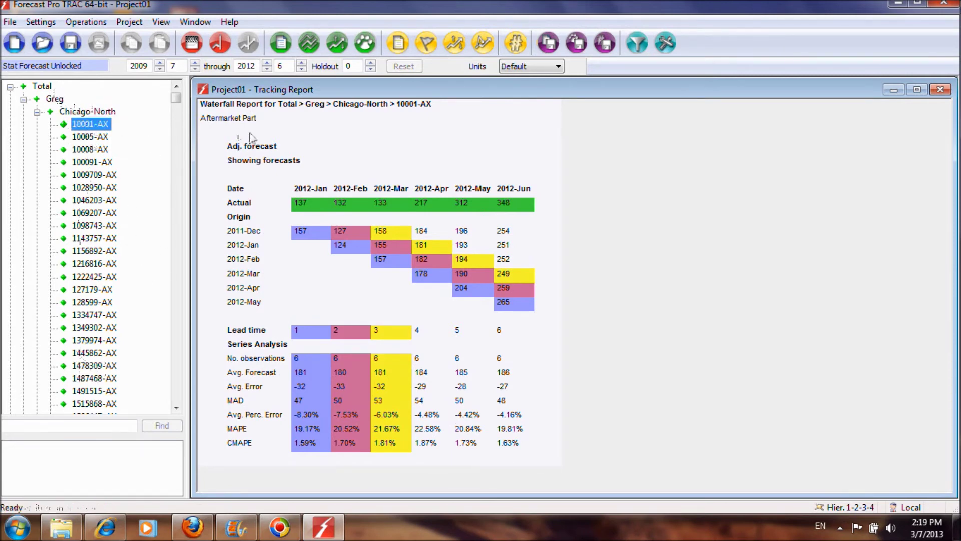
pyautogui.press('Down')
pyautogui.press('Down')
pyautogui.press('Down')
pyautogui.press('Down')
pyautogui.press('Up')
pyautogui.press('Up')
pyautogui.press('Up')
pyautogui.press('Up')
pyautogui.press('Down')
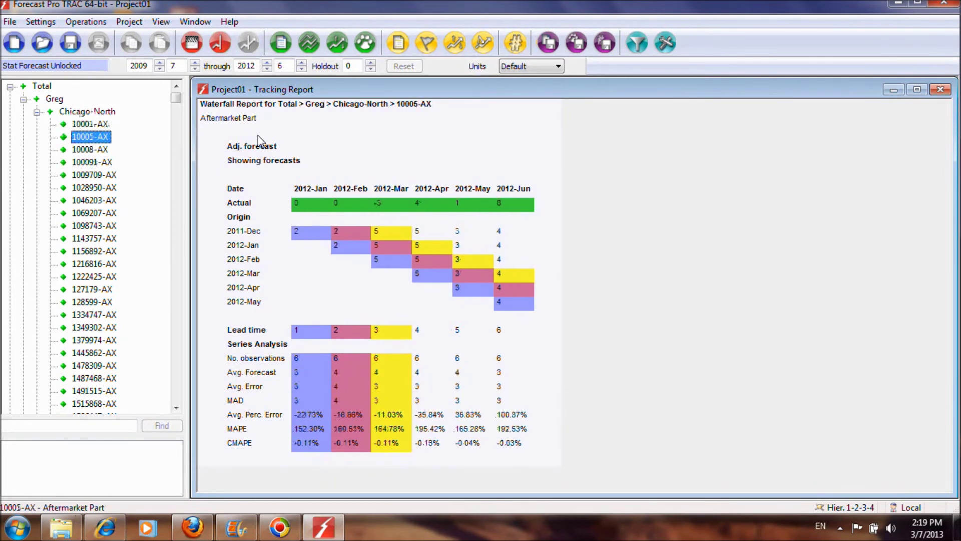
pyautogui.press('Down')
# View the waterfall report at the higher hierarchy levels, from Chicago-North up to Total.
pyautogui.press('Up')
pyautogui.press('Up')
pyautogui.press('Up')
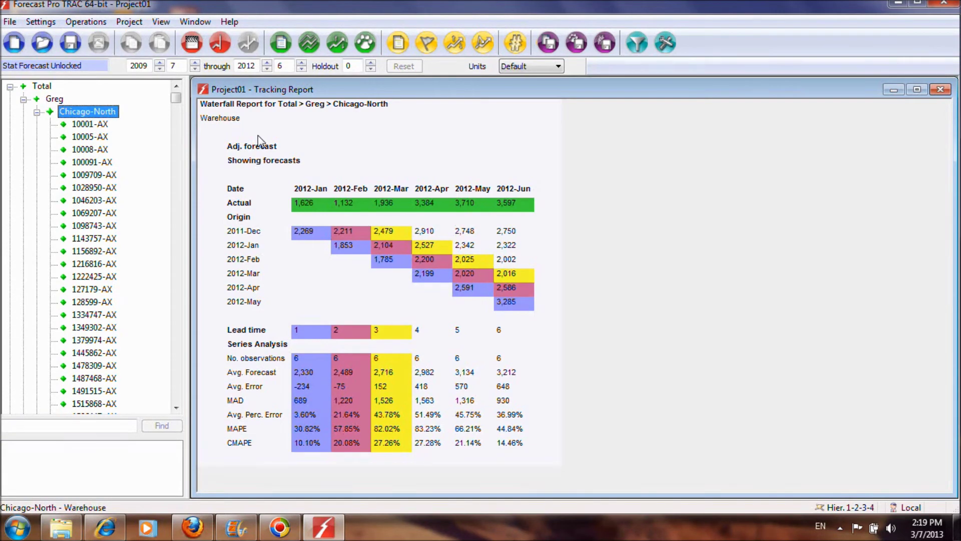
pyautogui.press('Up')
pyautogui.press('Up')
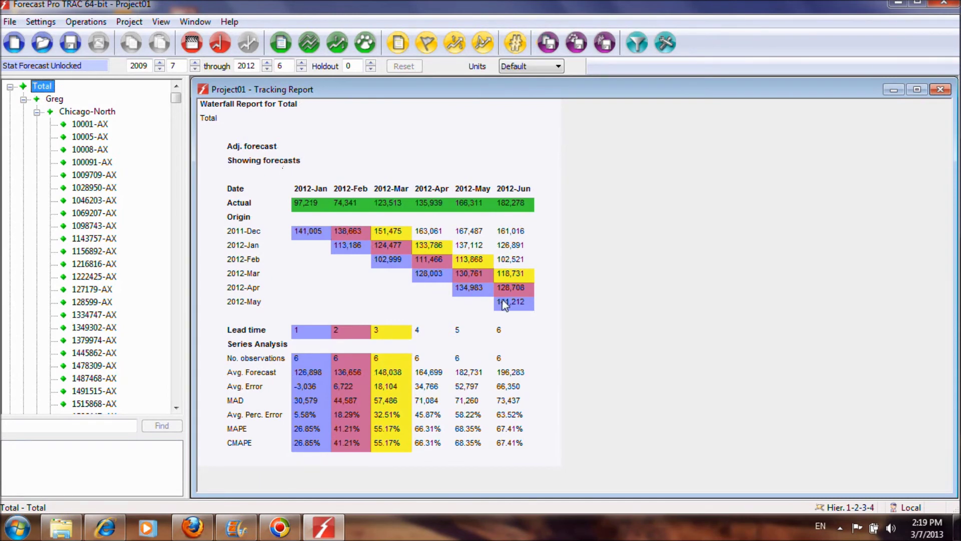
# Examine the lead time 1 observation count and MAPE in the Total waterfall report, and check the available units.
pyautogui.click(315, 333)
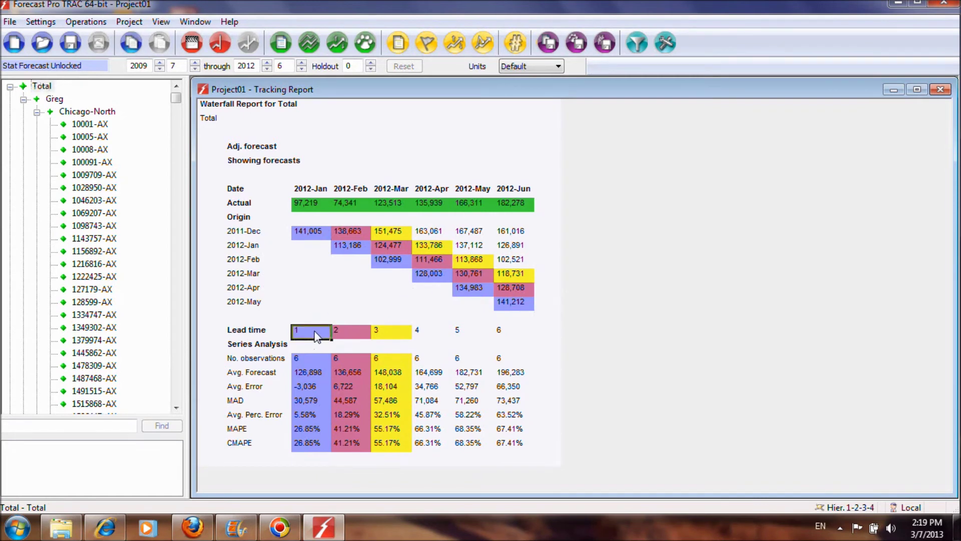
pyautogui.click(314, 359)
pyautogui.click(314, 428)
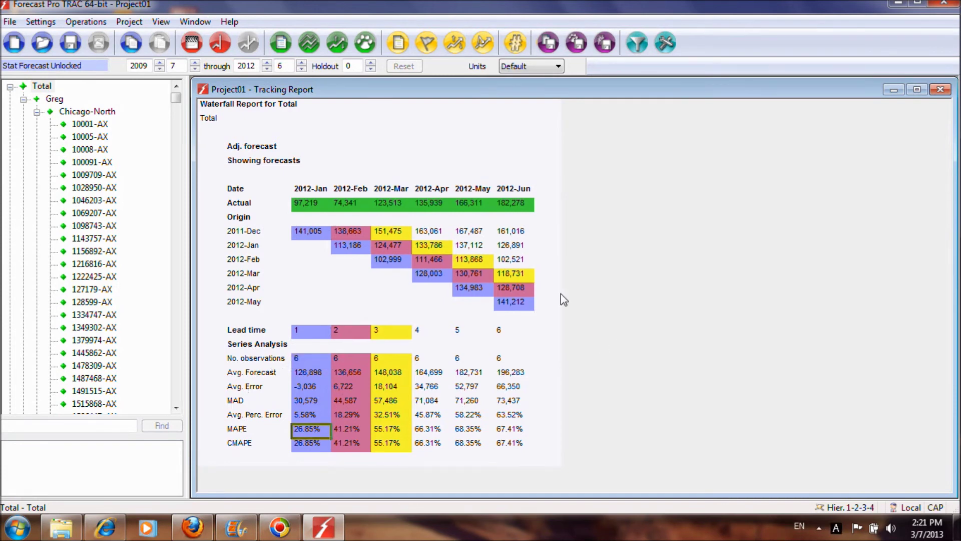
pyautogui.click(529, 66)
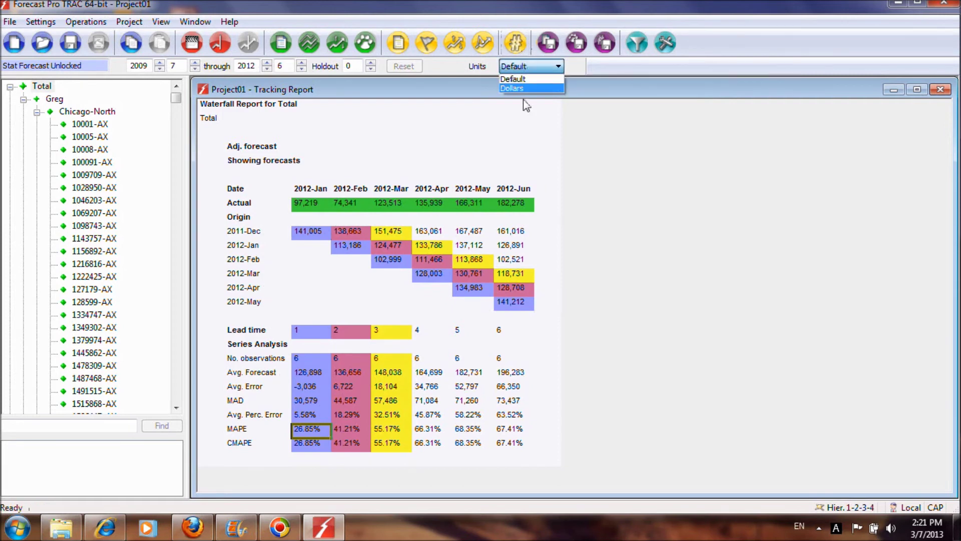
pyautogui.click(583, 292)
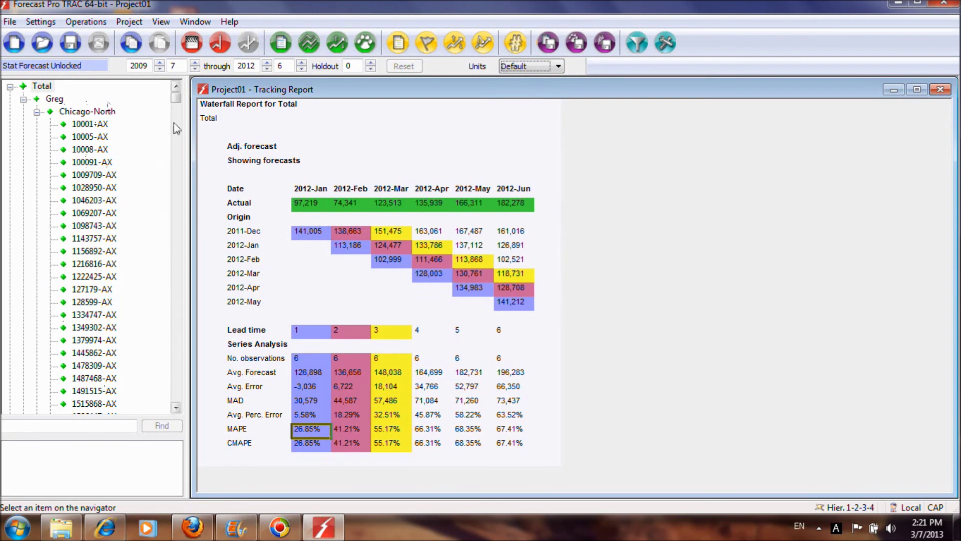
# Collapse the whole hierarchy and expand Total so each sales person shows only their warehouses.
pyautogui.click(60, 100)
pyautogui.rightClick(60, 100)
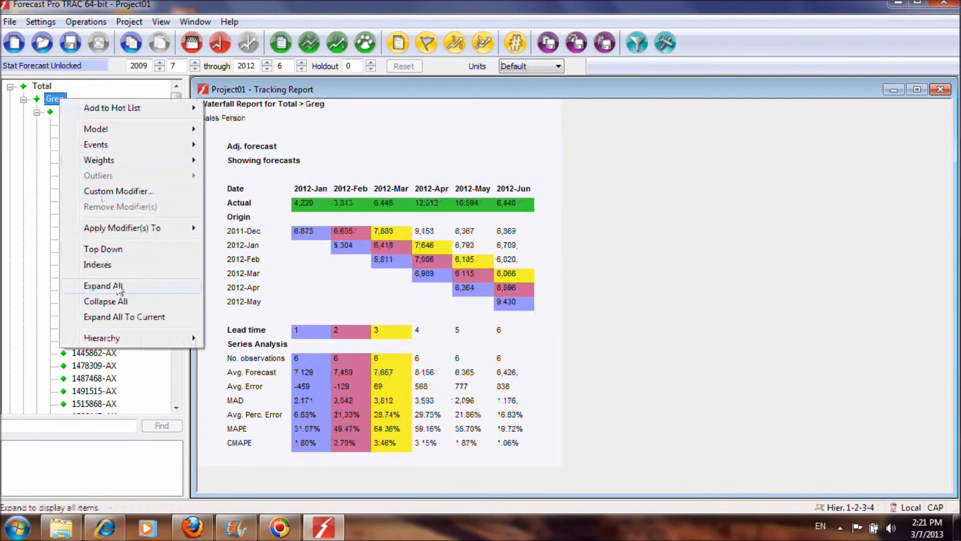
pyautogui.click(118, 303)
pyautogui.click(10, 87)
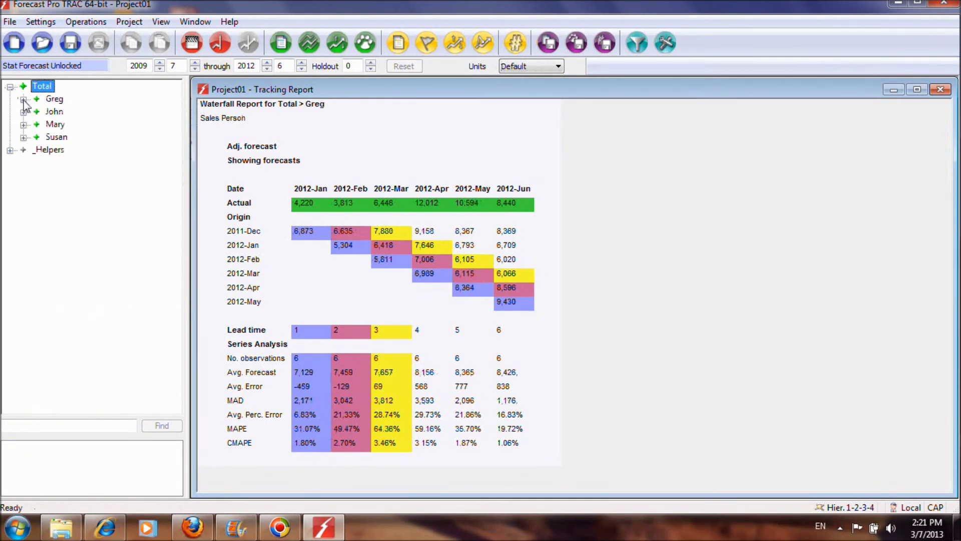
pyautogui.click(23, 99)
pyautogui.click(24, 175)
pyautogui.click(24, 240)
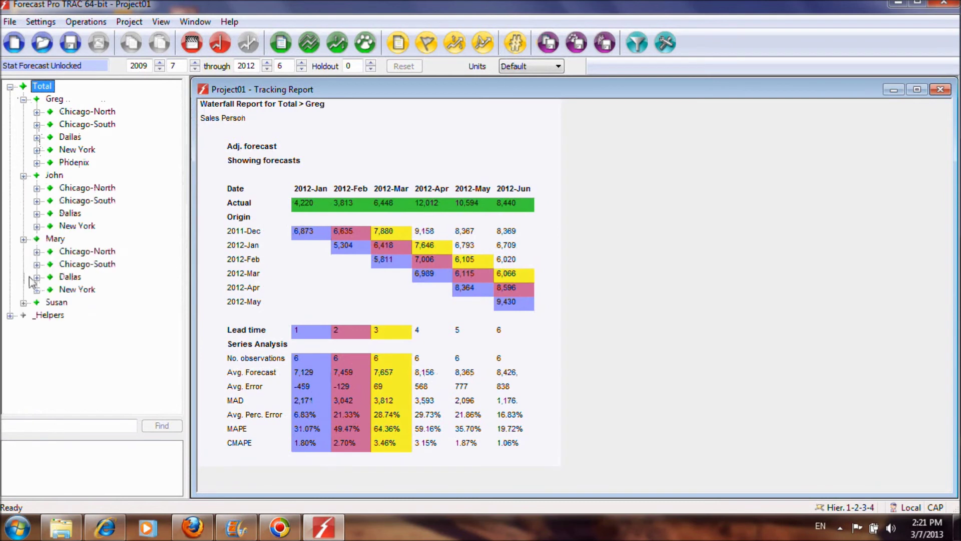
pyautogui.click(23, 303)
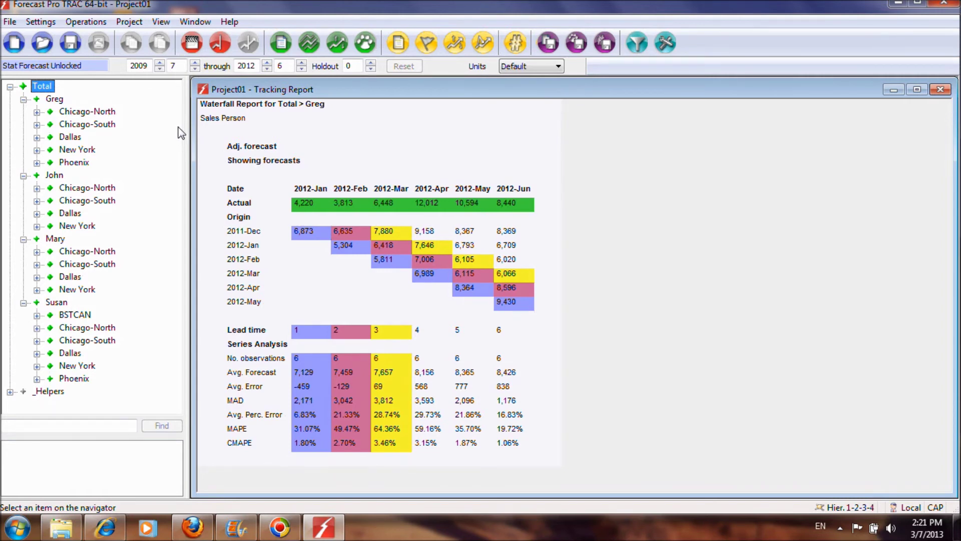
# Reorder the hierarchy so that warehouse comes above sales person.
pyautogui.rightClick(103, 113)
pyautogui.moveTo(173, 352)
pyautogui.click(259, 369)
pyautogui.click(537, 309)
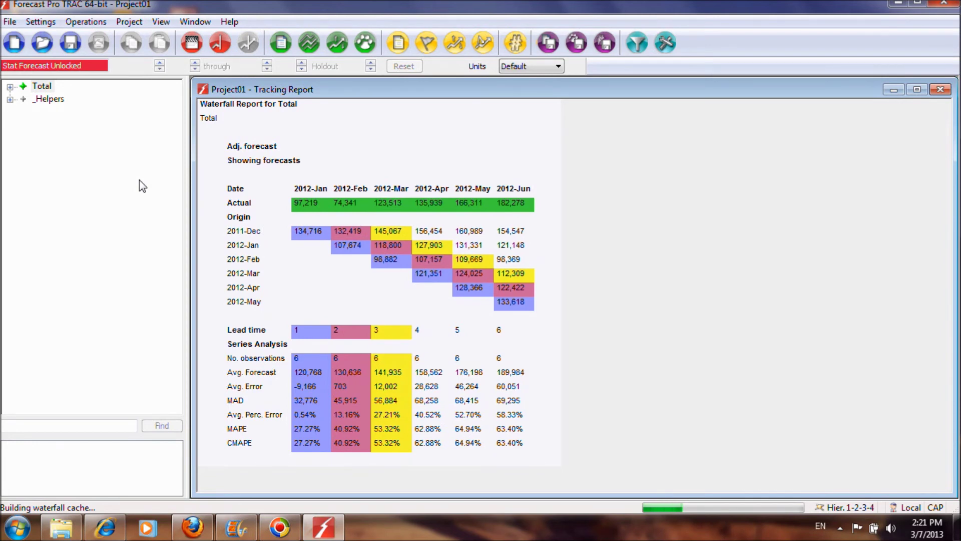
# Expand Total, show the waterfall report for the Chicago-North warehouse, and expand it to its sales people.
pyautogui.click(42, 86)
pyautogui.click(10, 87)
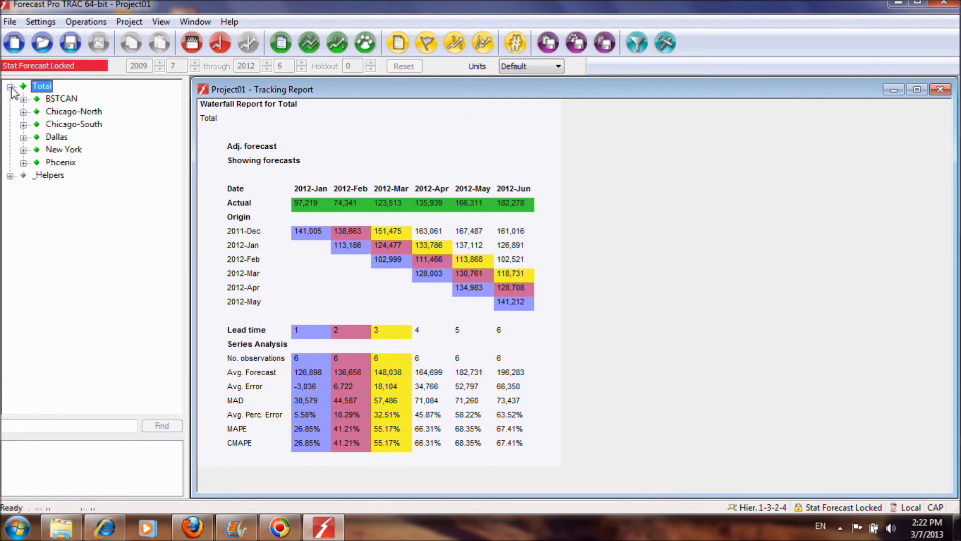
pyautogui.click(85, 115)
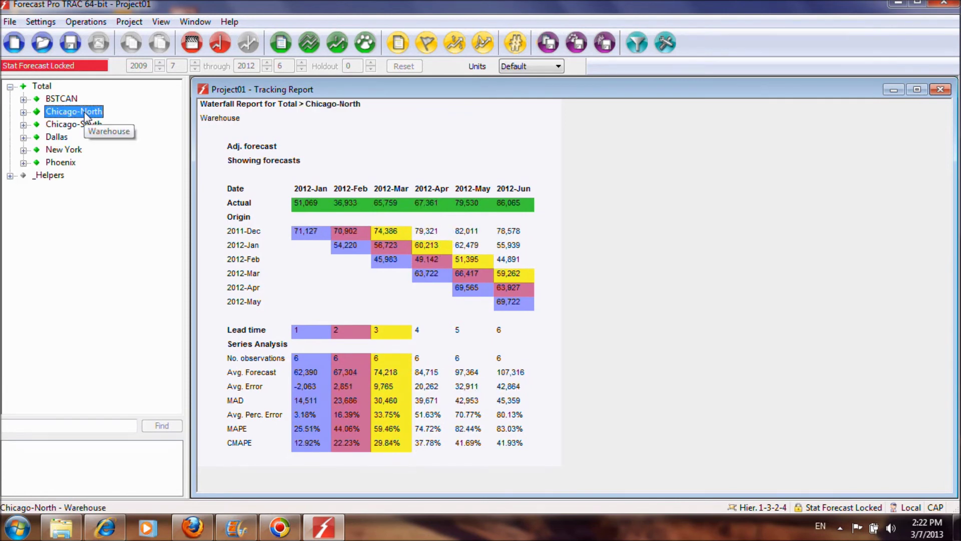
pyautogui.click(23, 112)
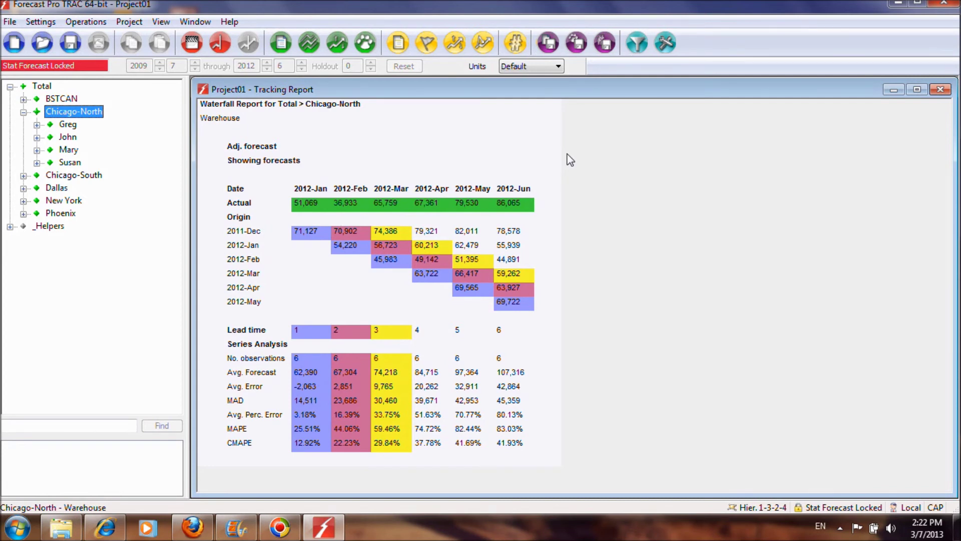
# Close the tracking report, open the exception report, and turn on its column filters.
pyautogui.click(940, 89)
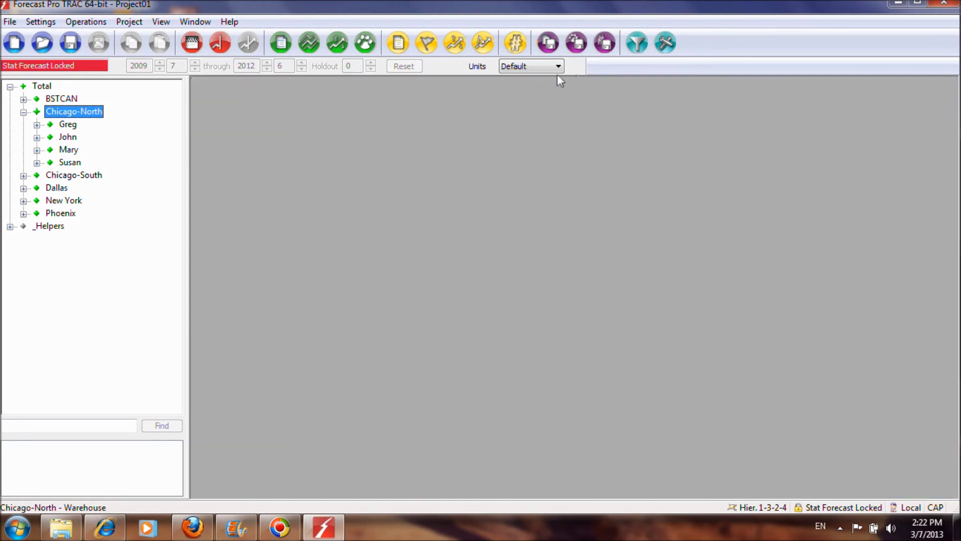
pyautogui.click(427, 44)
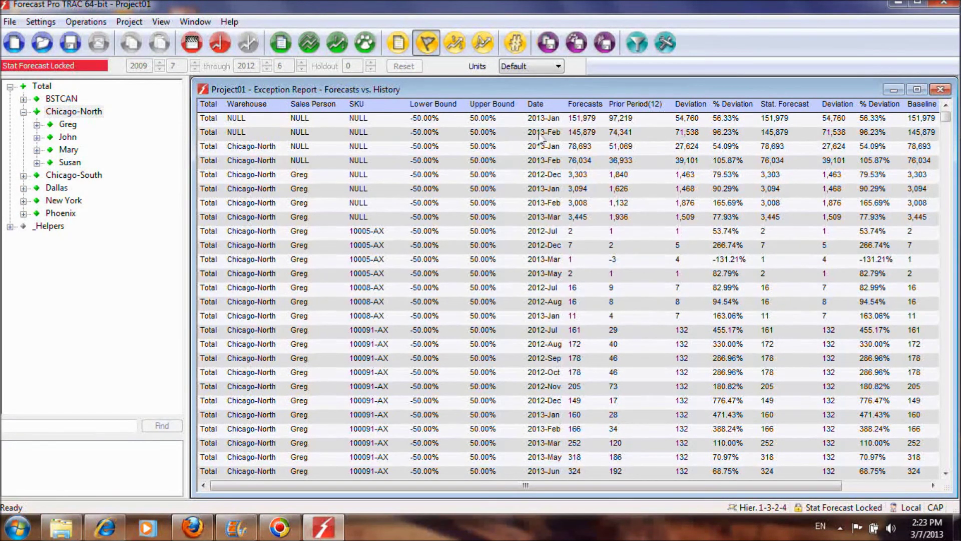
pyautogui.click(632, 38)
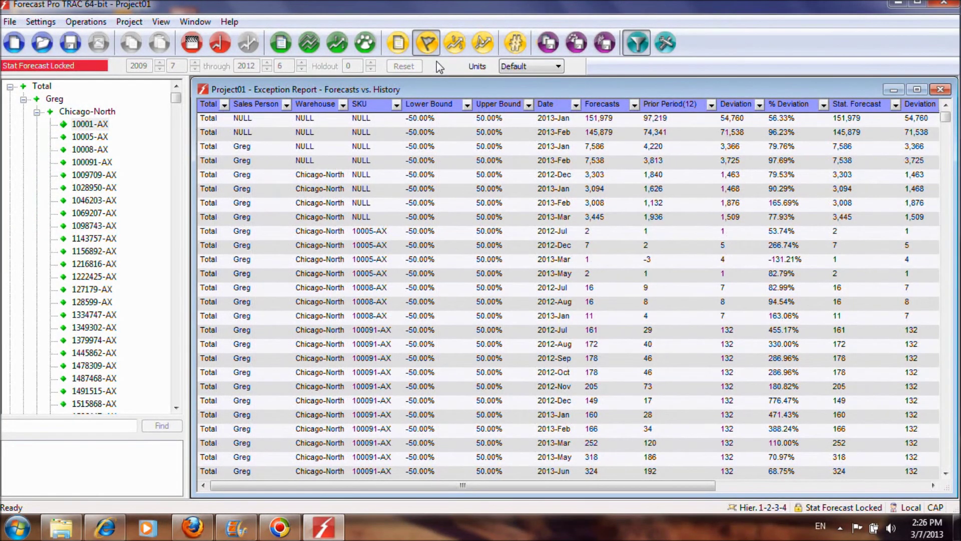
# Review the exception report types in its settings and switch the report to Archive vs. Actual with a lead time of 1.
pyautogui.rightClick(379, 172)
pyautogui.click(421, 246)
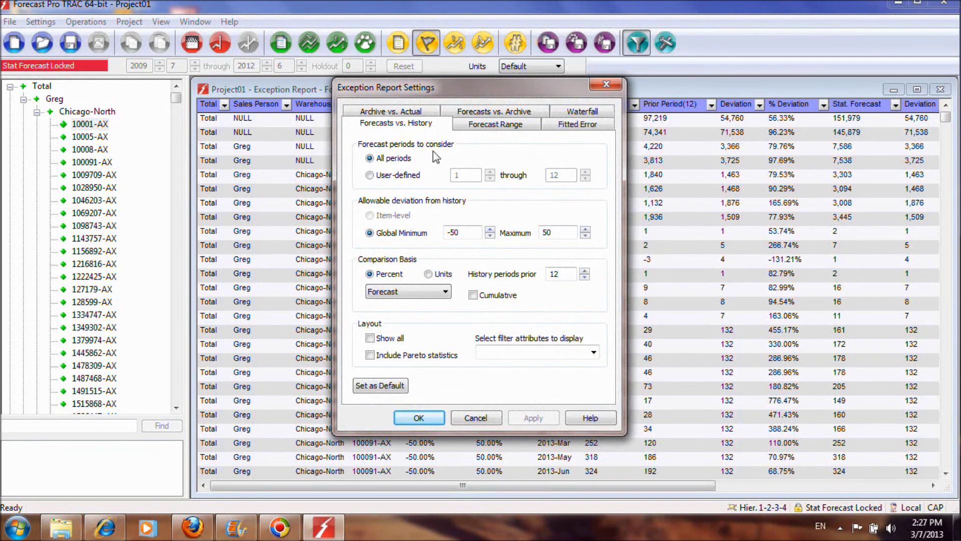
pyautogui.click(505, 116)
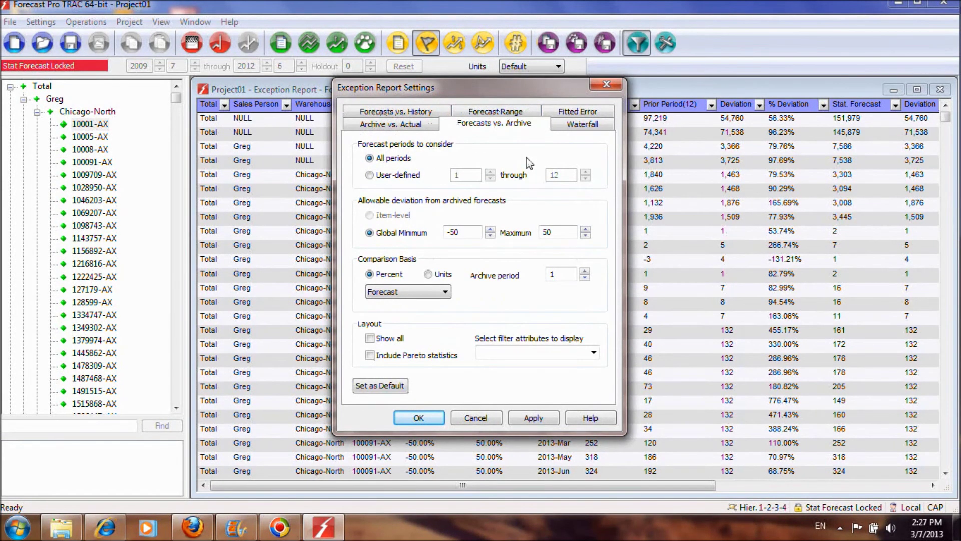
pyautogui.click(514, 113)
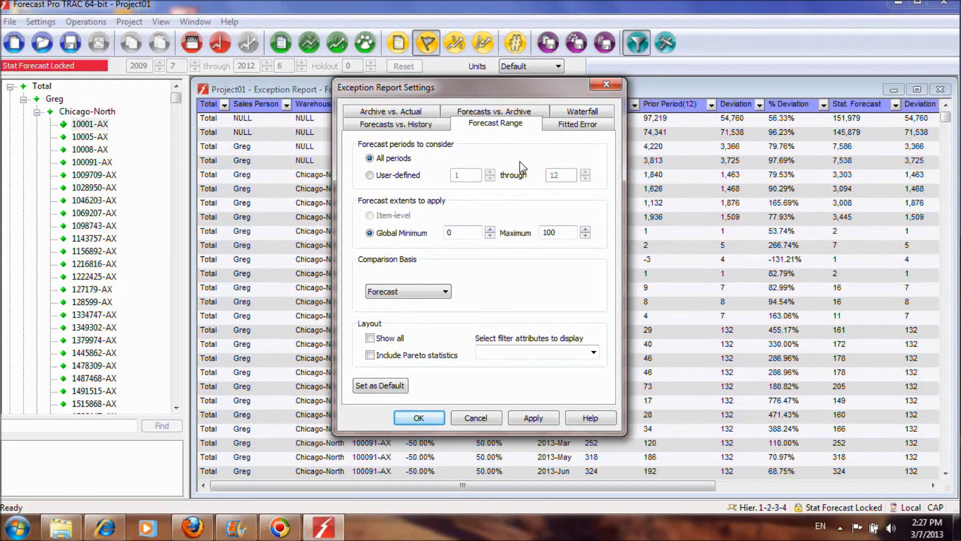
pyautogui.click(398, 111)
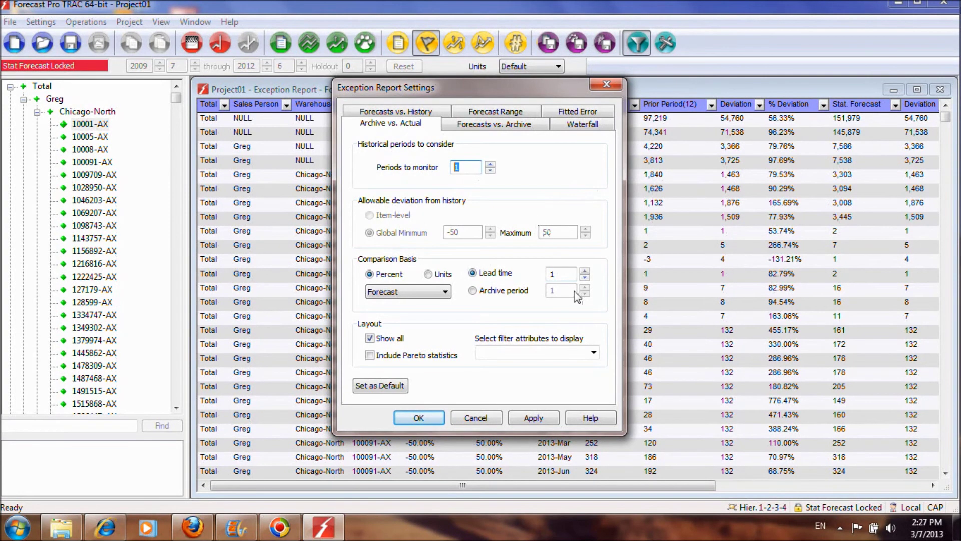
pyautogui.click(473, 273)
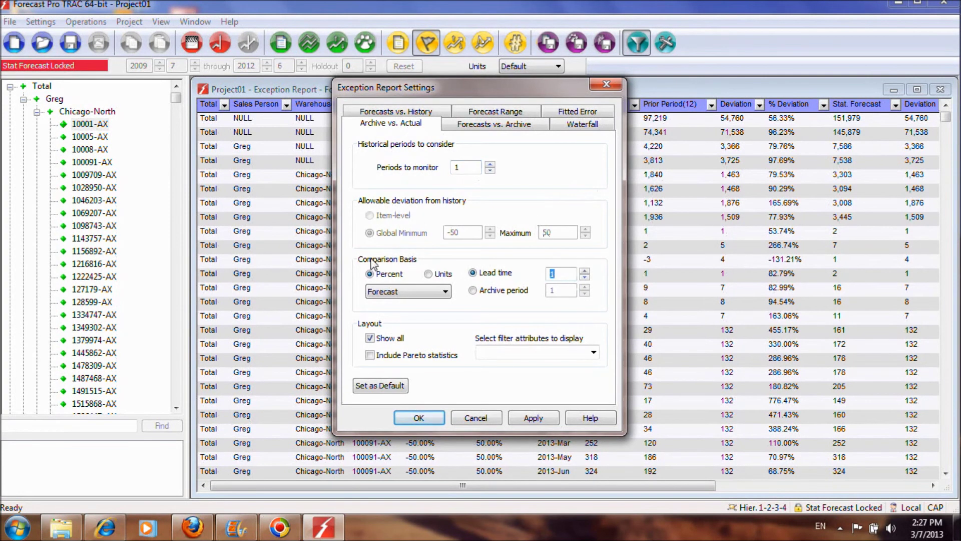
pyautogui.click(421, 418)
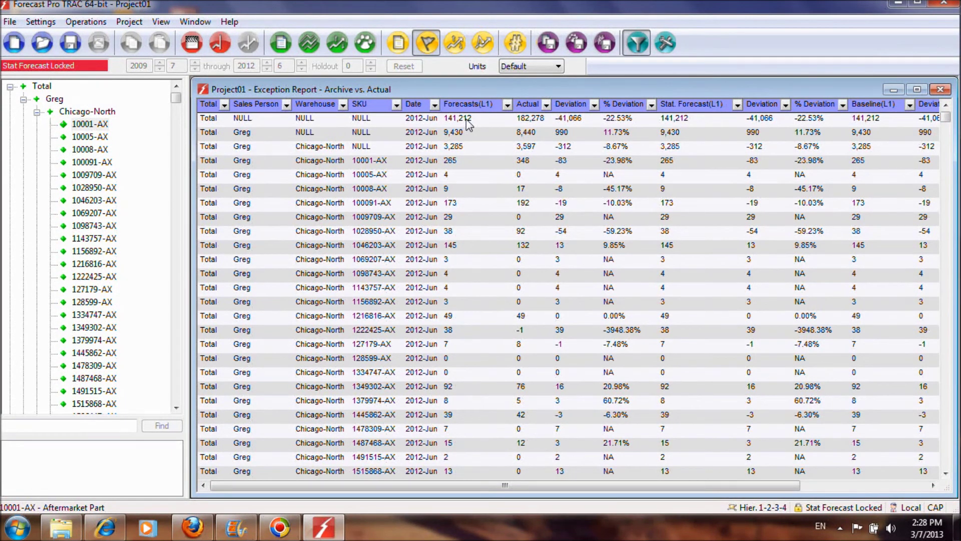
# Sort the exception report by % Deviation from largest to smallest.
pyautogui.click(652, 103)
pyautogui.click(640, 158)
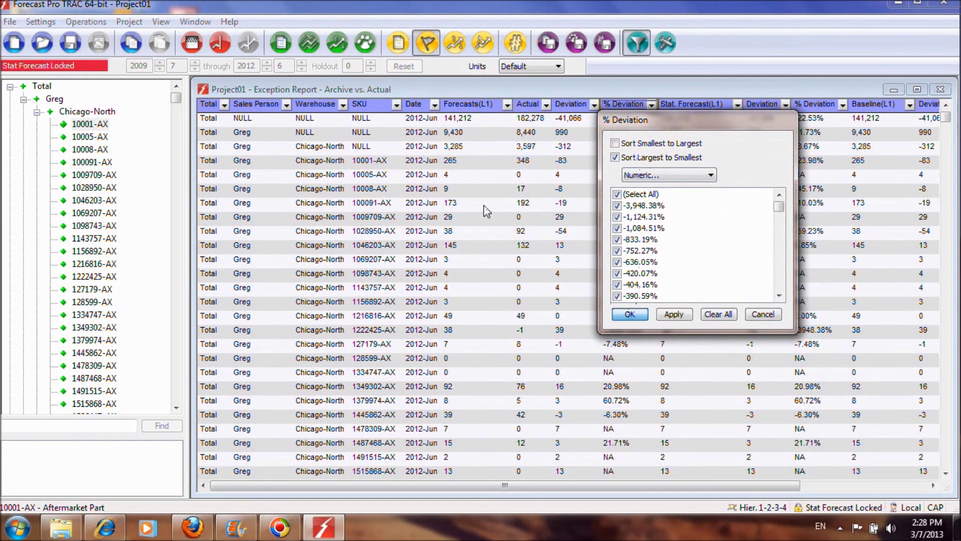
pyautogui.press('Return')
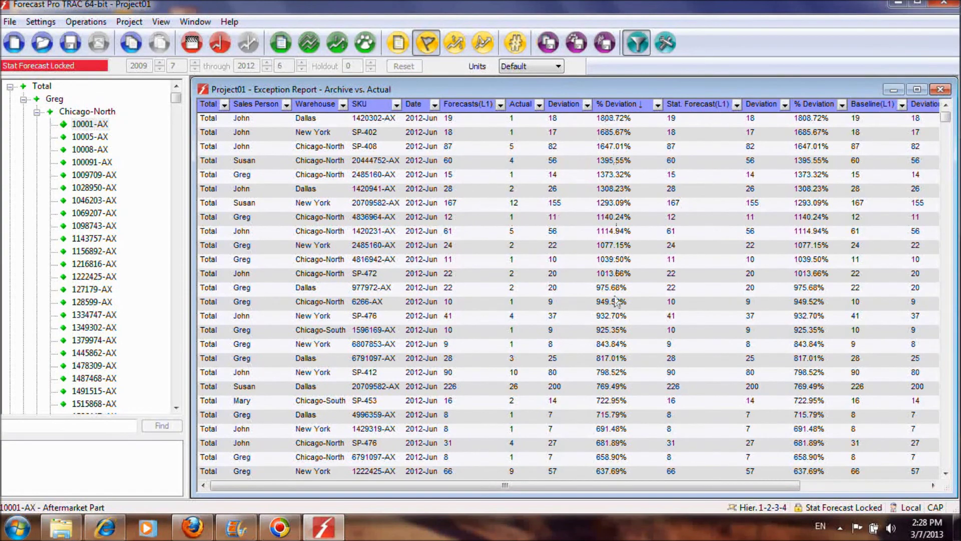
# Display the graph with the exception report and view the history and forecasts of 1420302-AX and SP-402.
pyautogui.click(309, 42)
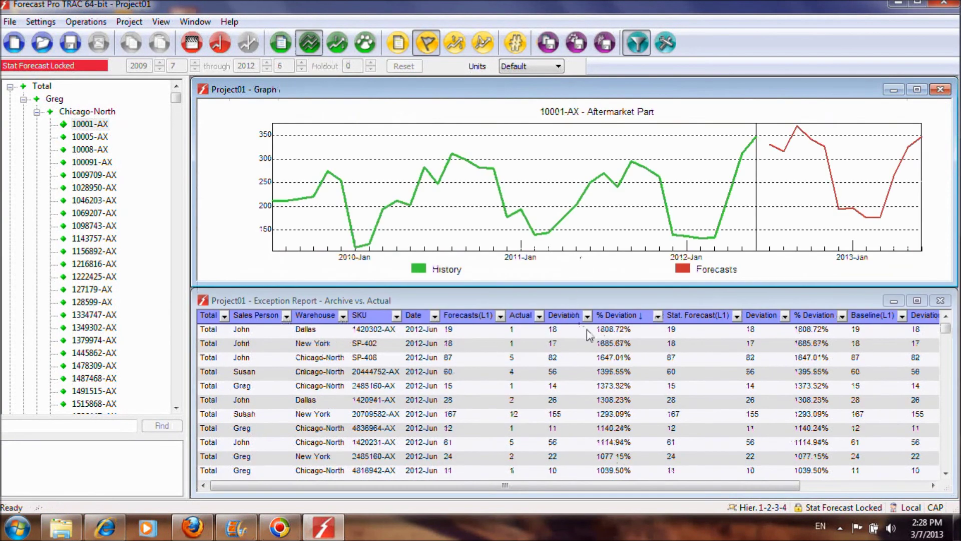
pyautogui.click(619, 330)
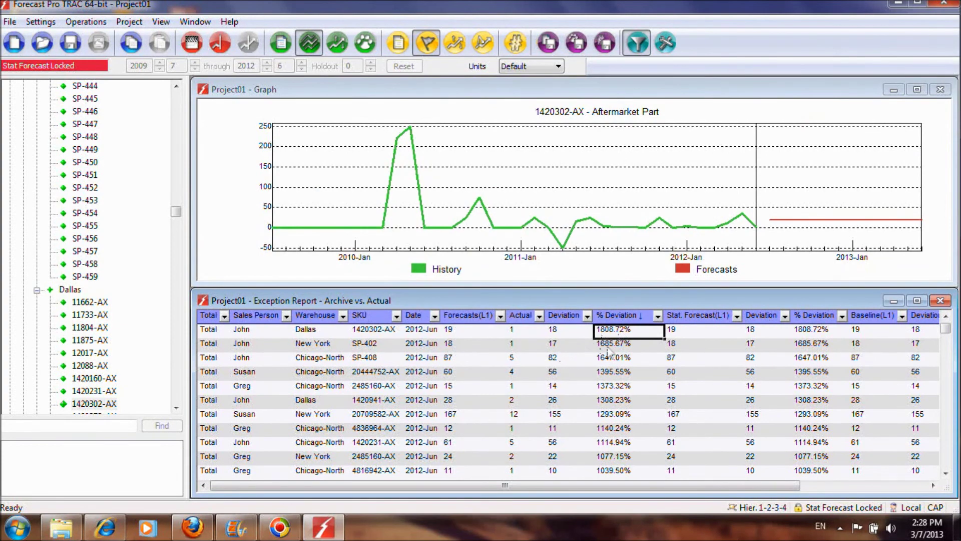
pyautogui.press('Down')
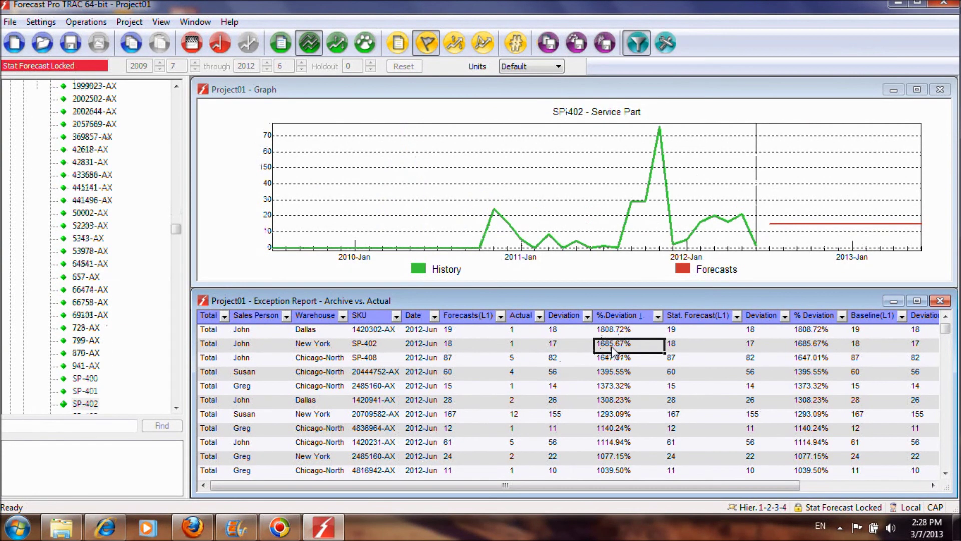
# Turn off Show all in the Archive vs. Actual settings so only items outside the -50 to 50 percent limits are listed.
pyautogui.rightClick(575, 357)
pyautogui.click(612, 183)
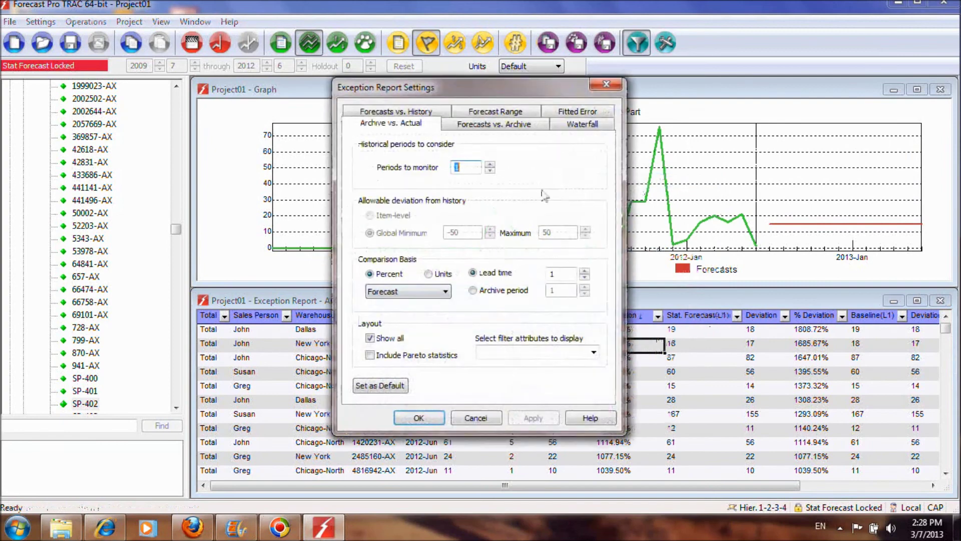
pyautogui.click(370, 337)
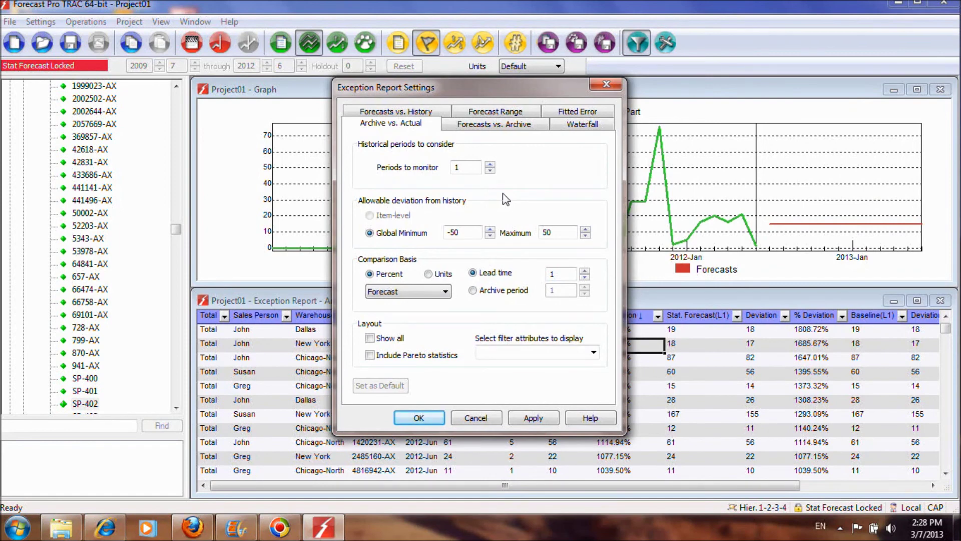
pyautogui.click(558, 233)
pyautogui.click(423, 419)
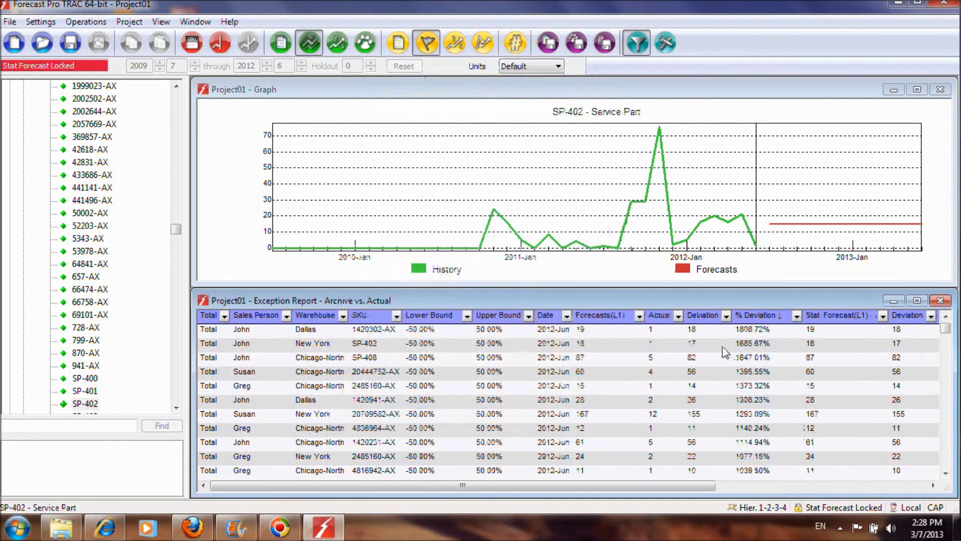
pyautogui.moveTo(945, 329)
pyautogui.mouseDown()
pyautogui.moveTo(953, 468)
pyautogui.moveTo(945, 320)
pyautogui.mouseUp()
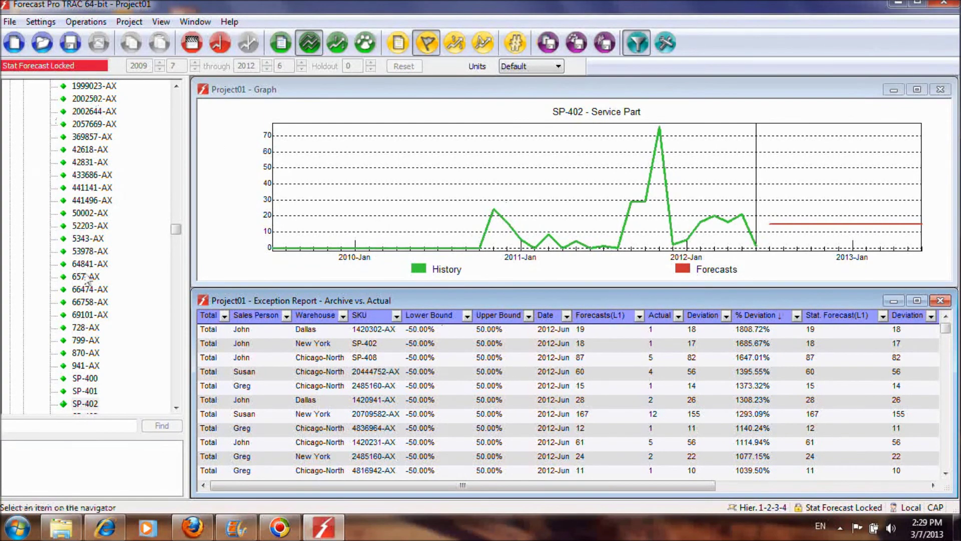
# Add the filter-Custom Pareto attribute as a column in the Archive vs. Actual exception report.
pyautogui.rightClick(610, 376)
pyautogui.click(686, 188)
pyautogui.click(556, 352)
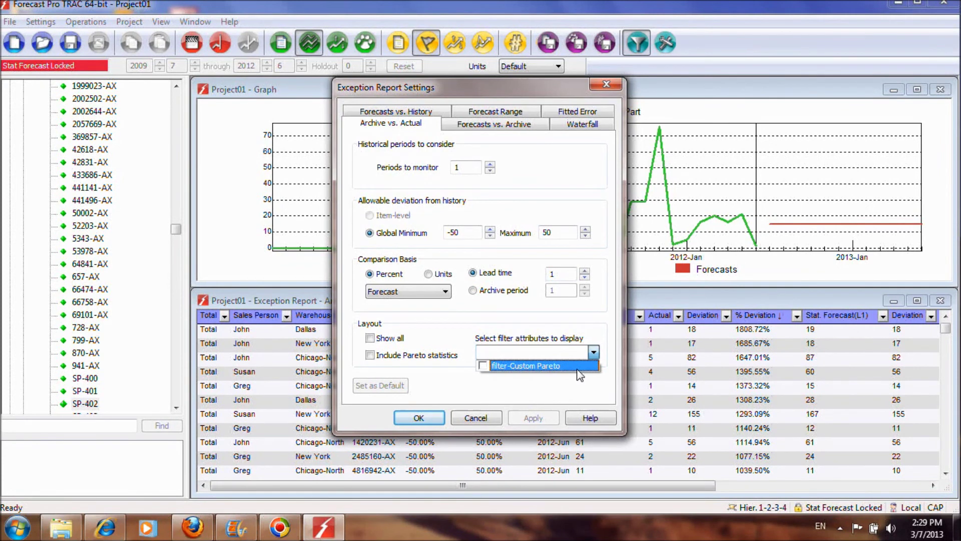
pyautogui.click(581, 373)
pyautogui.click(427, 425)
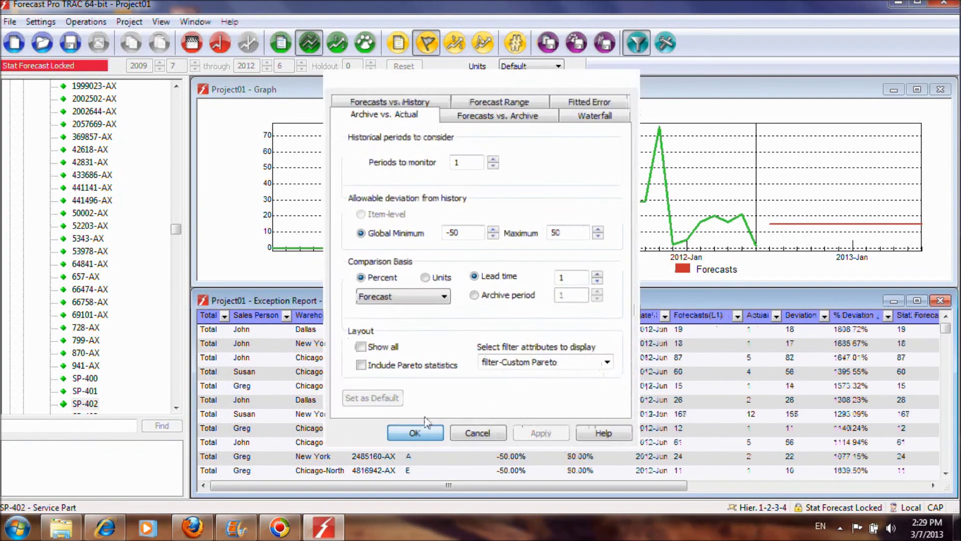
# Review the available filter values for the filter-Custom Pareto column without applying a filter.
pyautogui.click(487, 316)
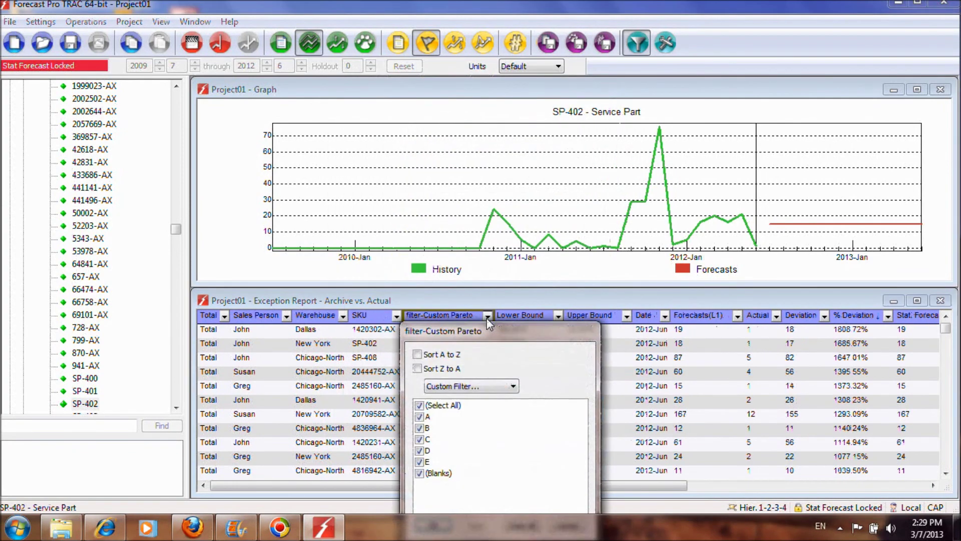
pyautogui.moveTo(500, 335); pyautogui.dragTo(501, 163)
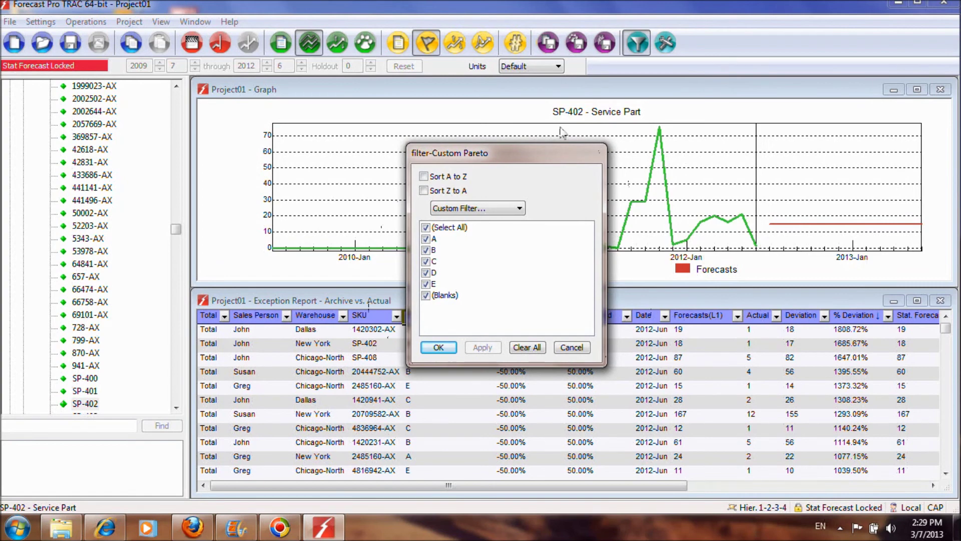
pyautogui.click(571, 347)
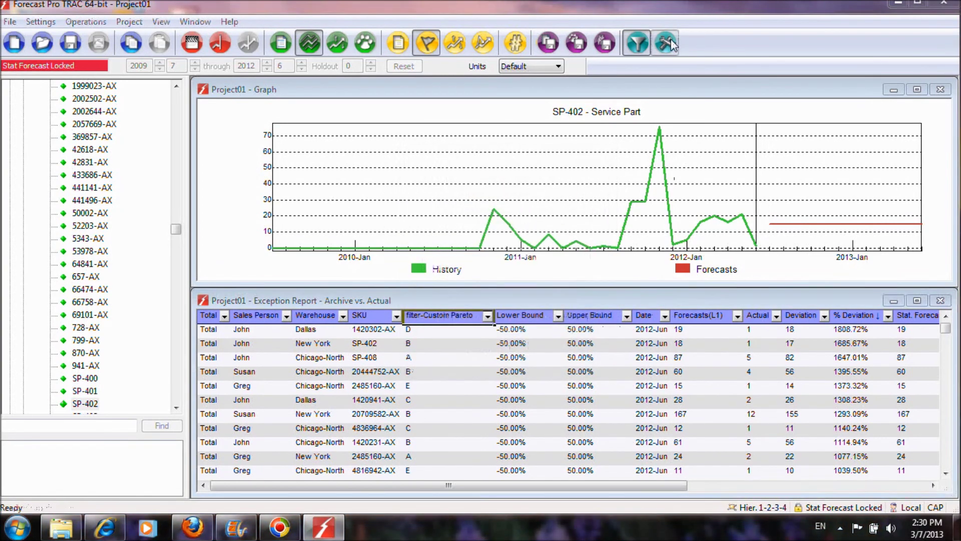
# Review the Pareto Analysis options, including the volume-based A, B and C group thresholds, and leave them without saving.
pyautogui.click(666, 42)
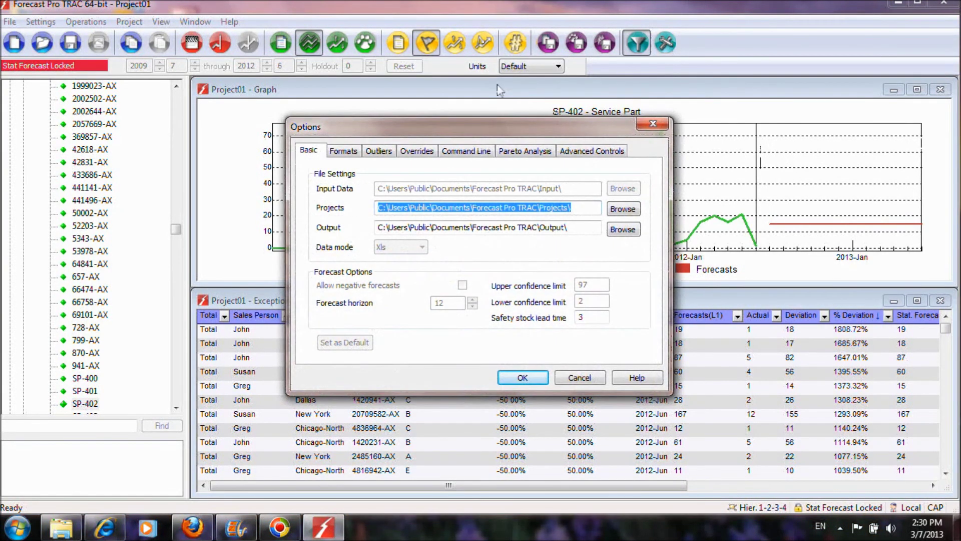
pyautogui.click(520, 150)
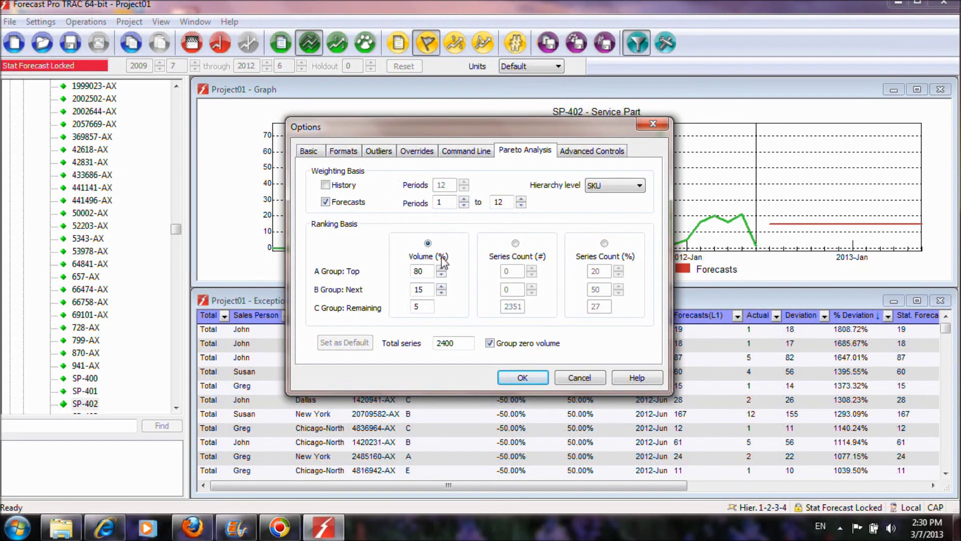
pyautogui.doubleClick(428, 271)
pyautogui.press('Tab')
pyautogui.press('Tab')
pyautogui.click(566, 375)
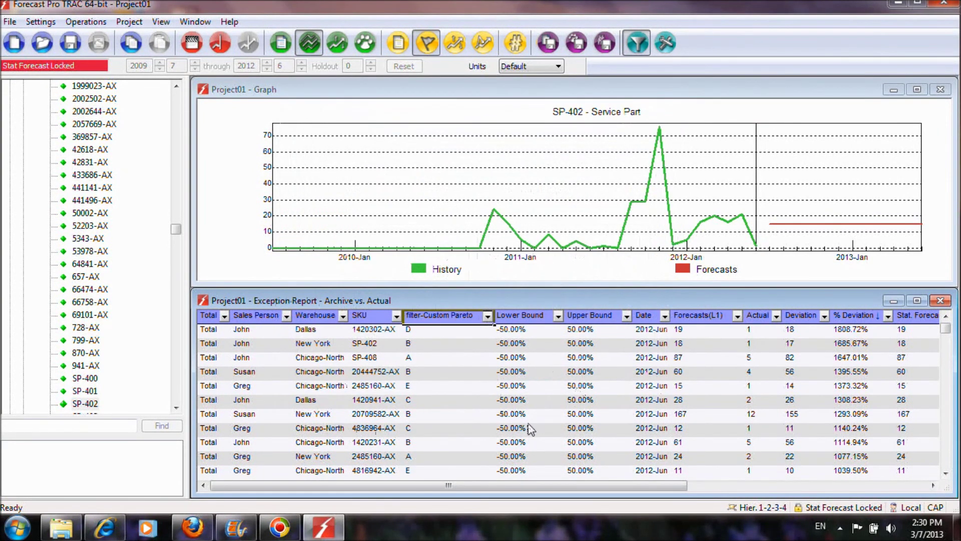
# Replace the exception report with the tracking report and graph, show Chicago-North item 10001-AX, and open the report's context options.
pyautogui.rightClick(542, 348)
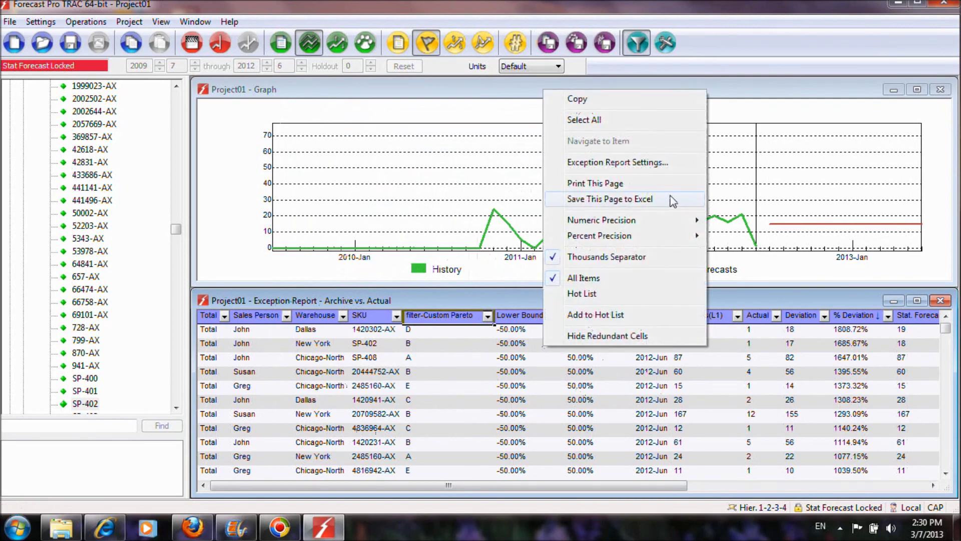
pyautogui.click(365, 43)
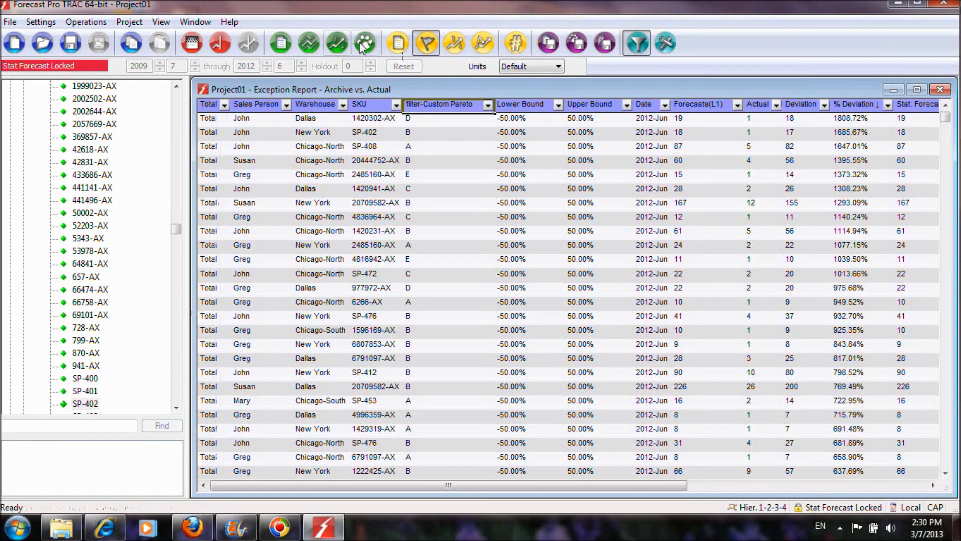
pyautogui.click(427, 50)
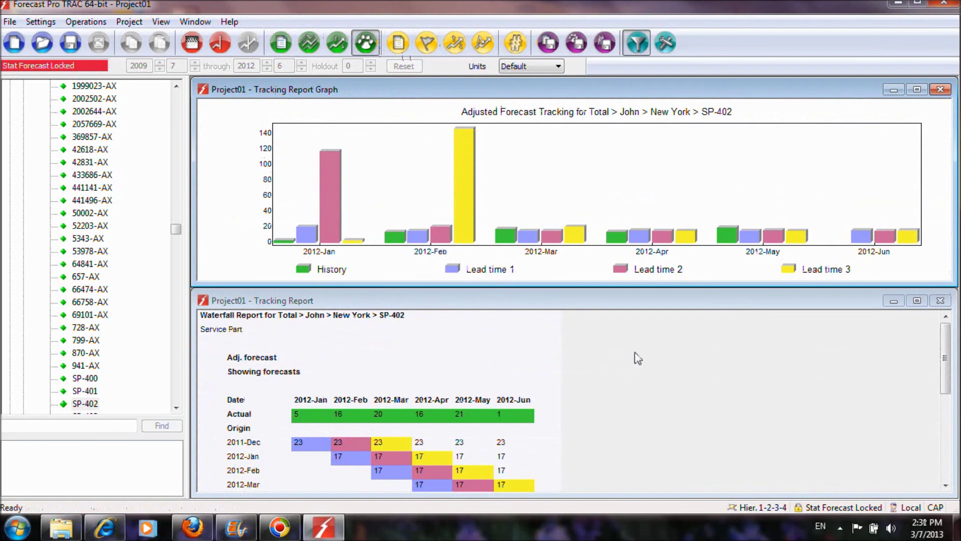
pyautogui.moveTo(176, 229); pyautogui.dragTo(102, 125)
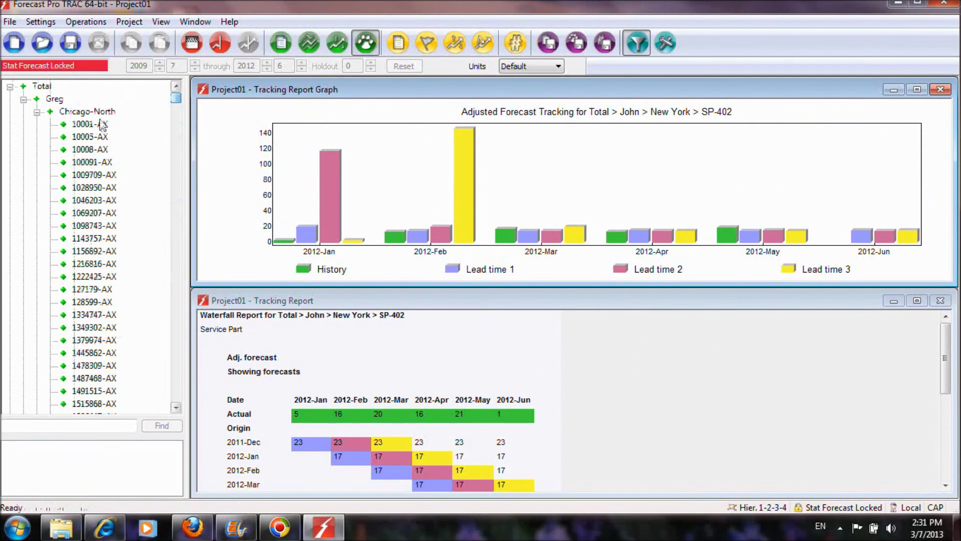
pyautogui.click(102, 125)
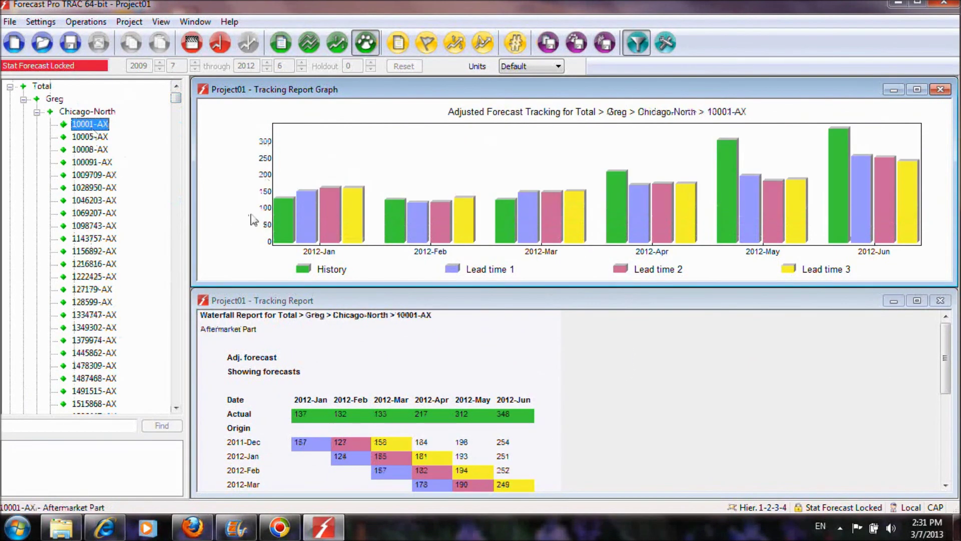
pyautogui.rightClick(527, 354)
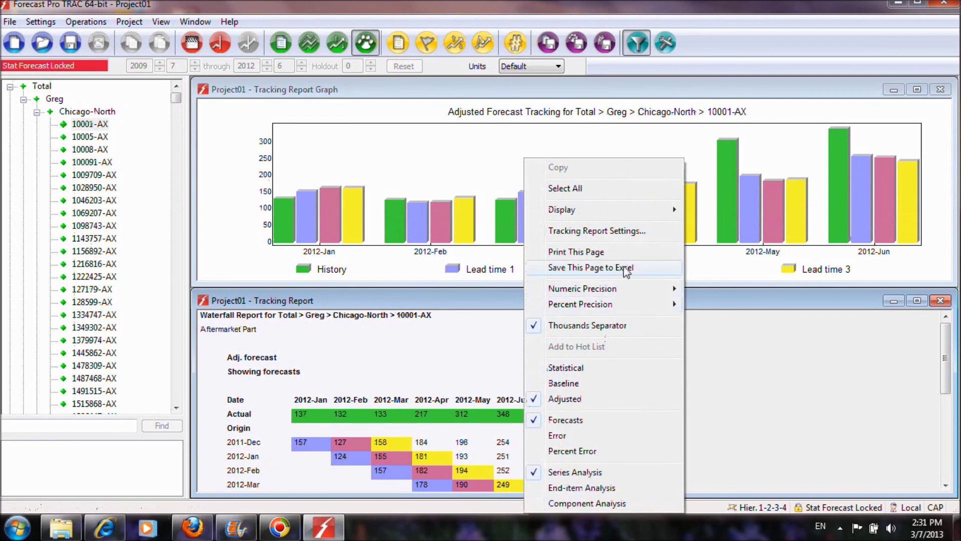